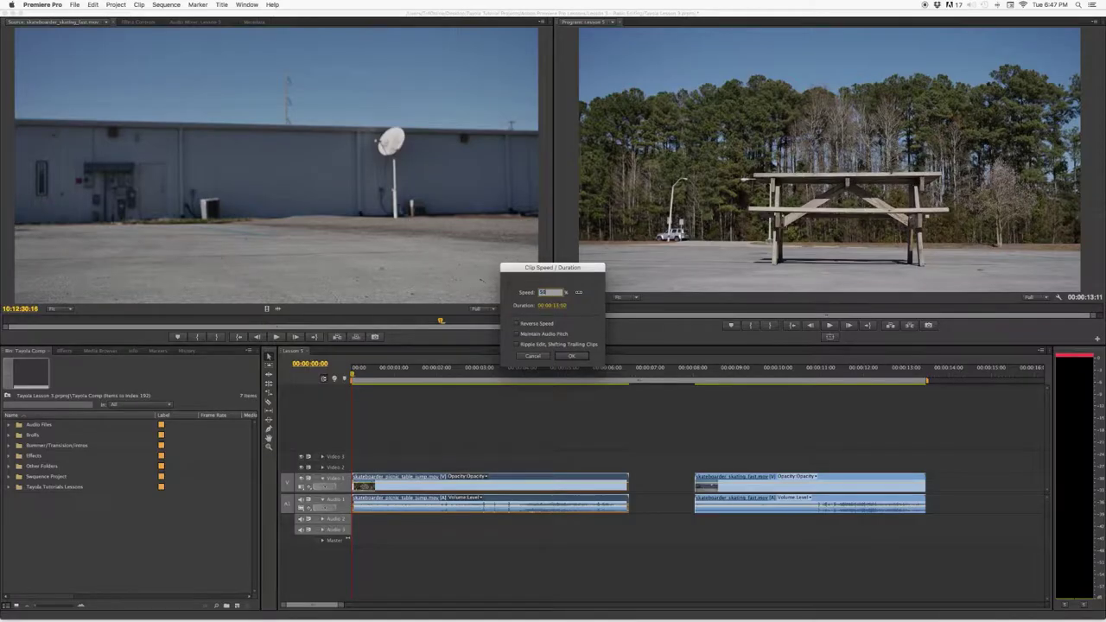
Apply the changed speed to the skateboarder_picnic_table_jump.mov clip and preview the footage in the timeline.
key("Return")
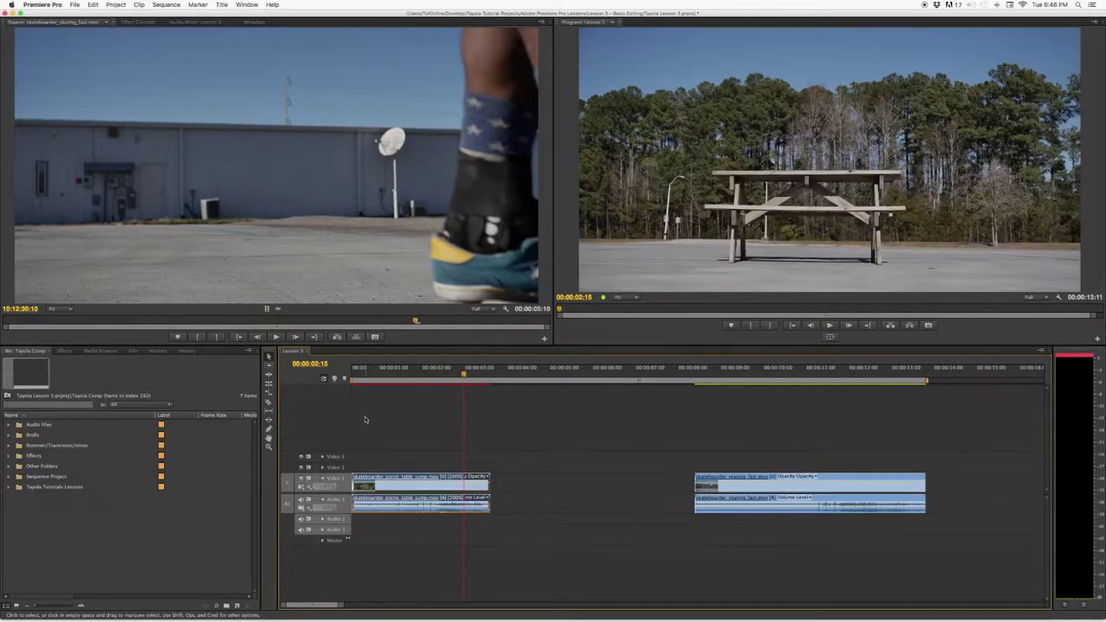
key("space")
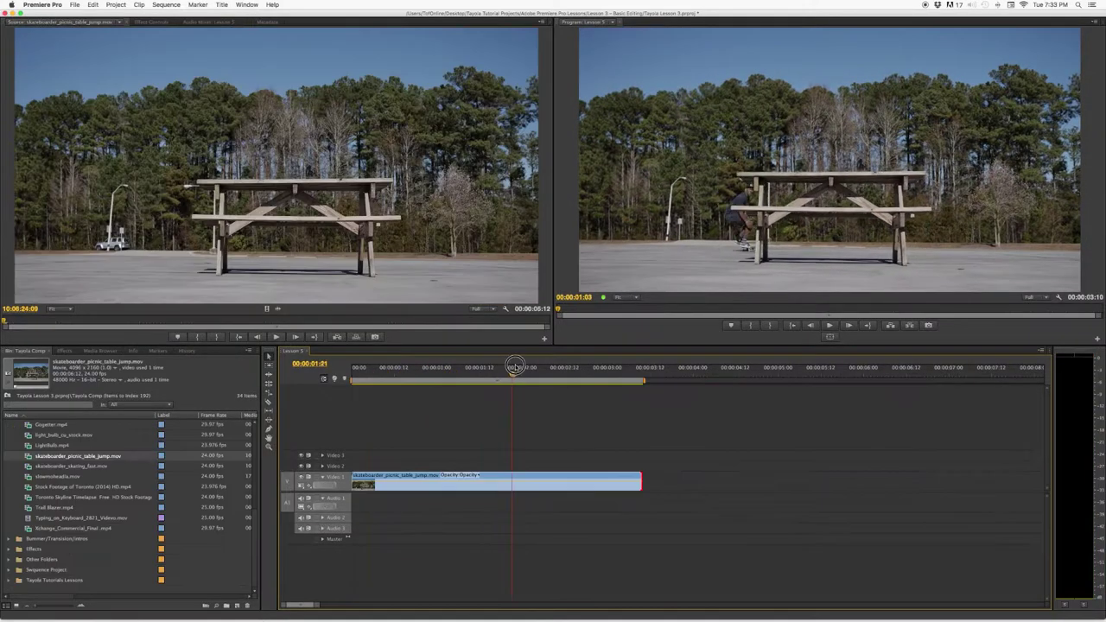
left_click_drag(514, 366, 638, 344)
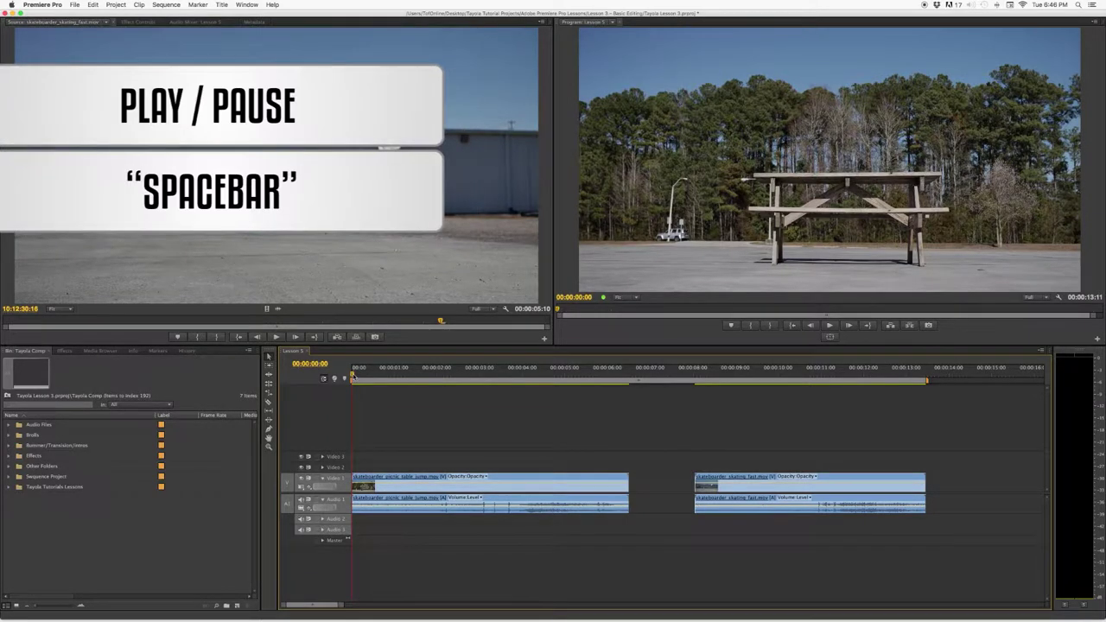
Play the first part of the sequence at normal speed and return the playhead to the start.
key("space")
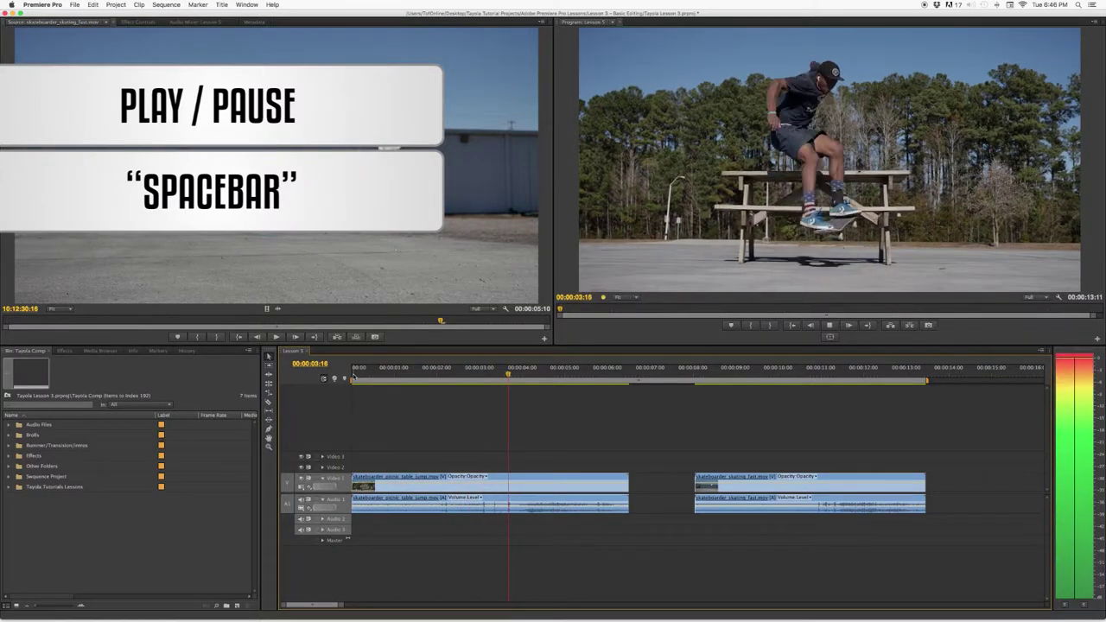
key("space")
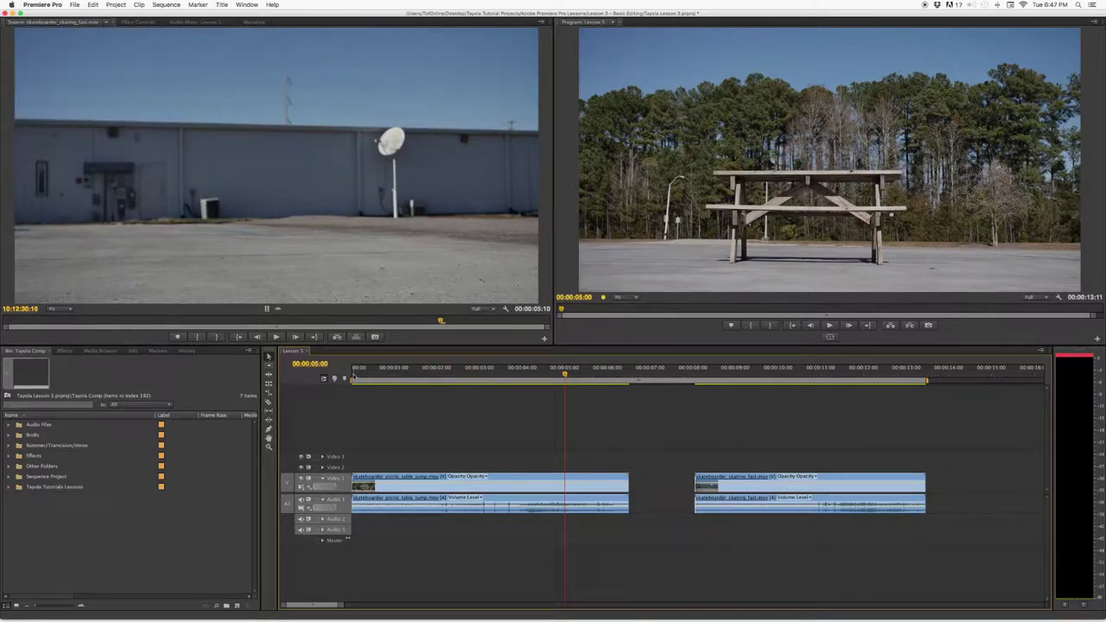
left_click(352, 374)
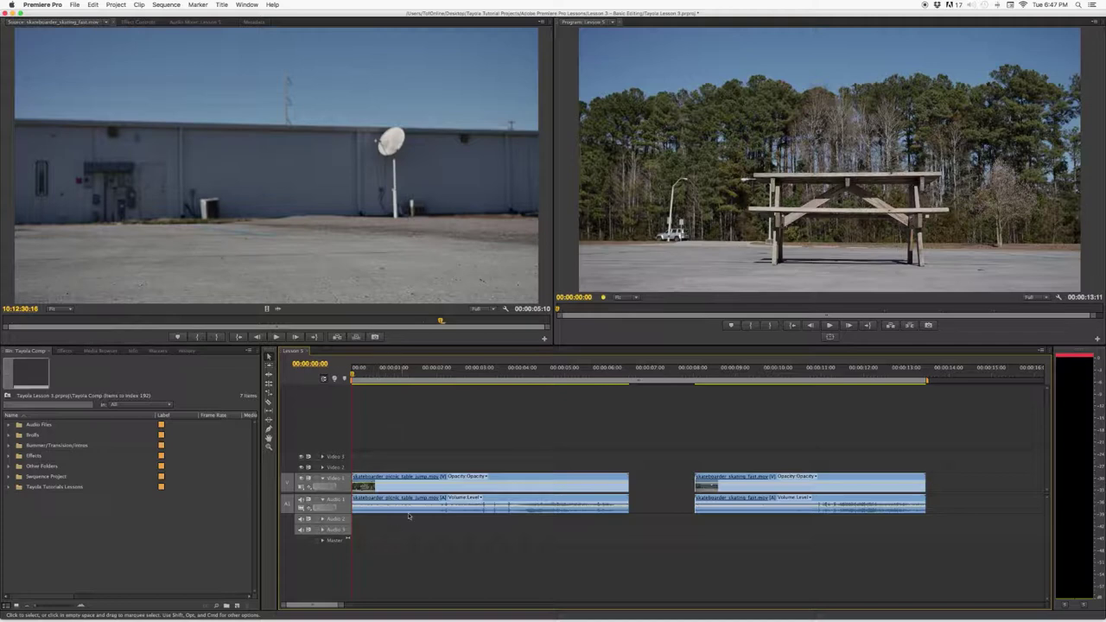
Set the speed of the skateboarder_picnic_table_jump.mov clip in the timeline to 200%.
left_click(402, 489)
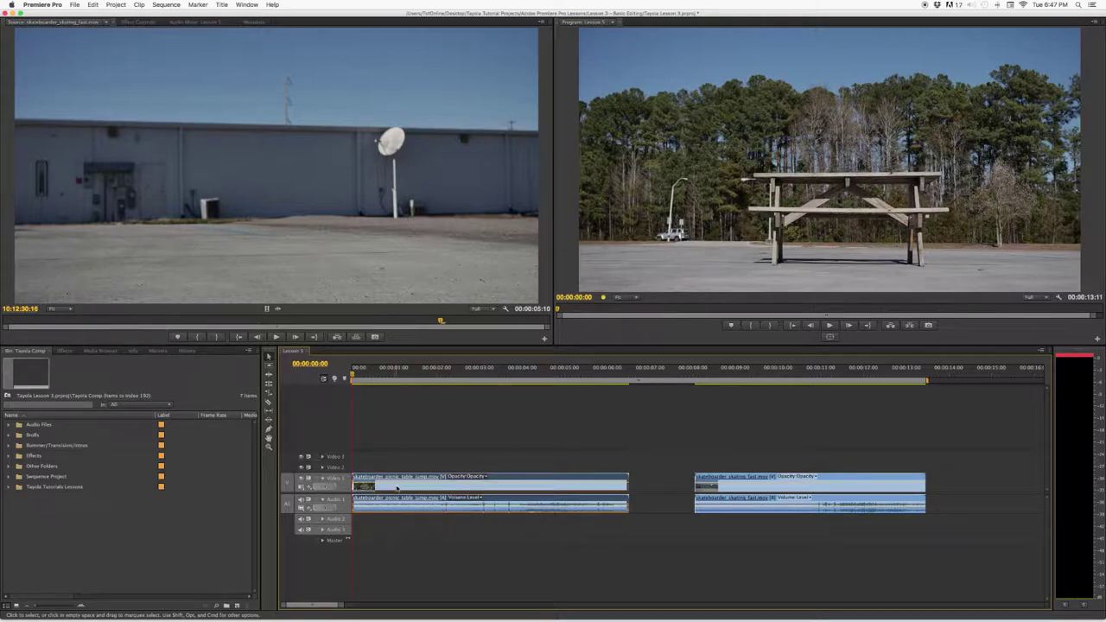
right_click(396, 489)
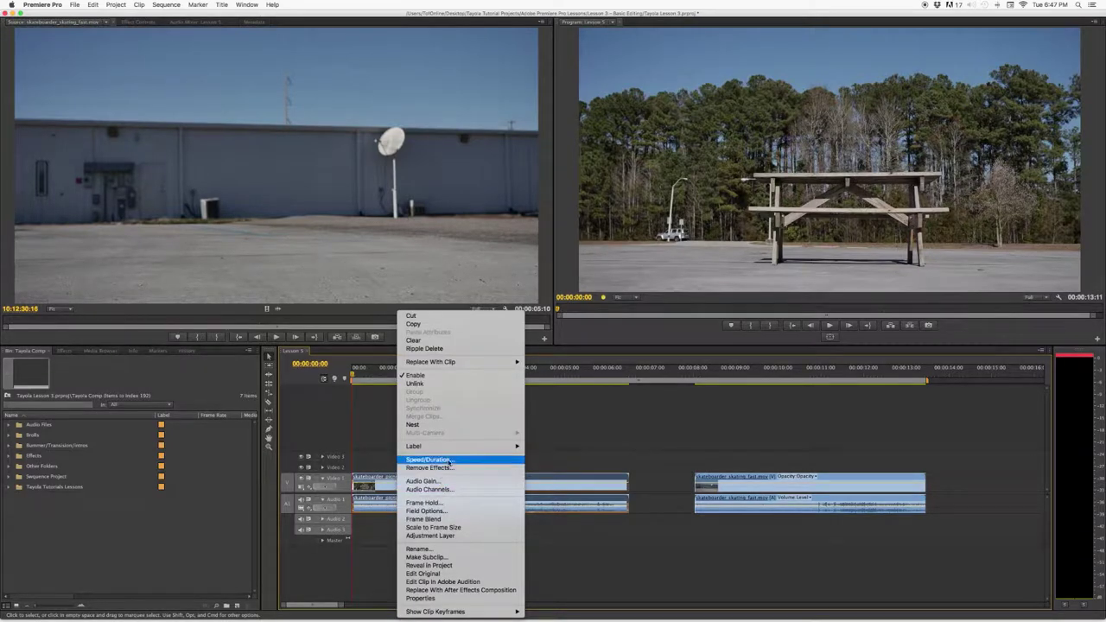
left_click(482, 463)
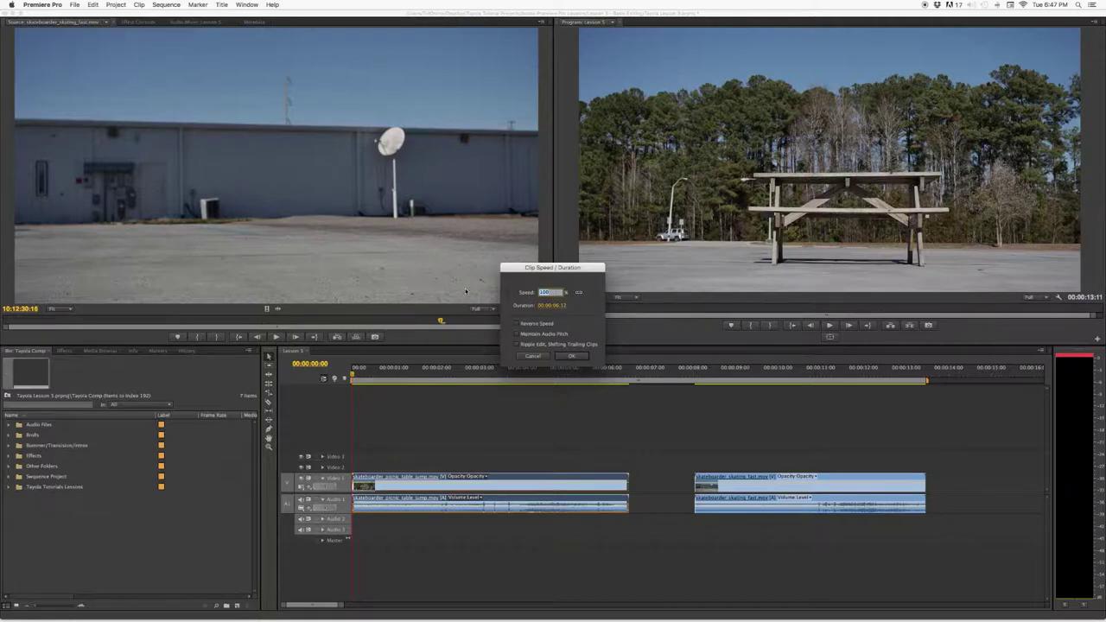
type("50")
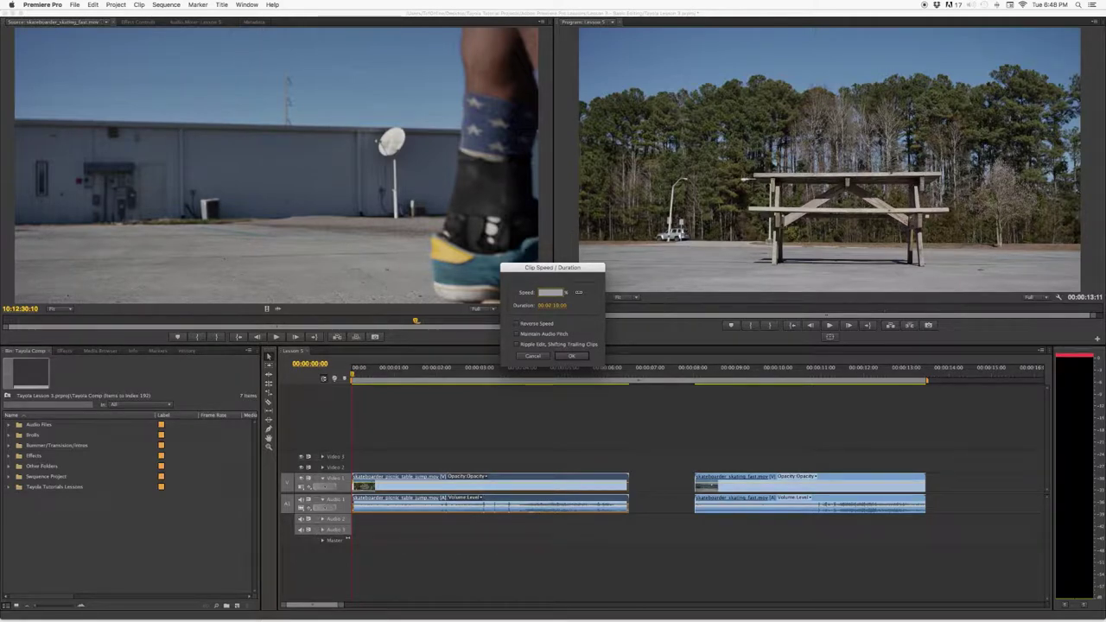
type("200")
left_click(572, 356)
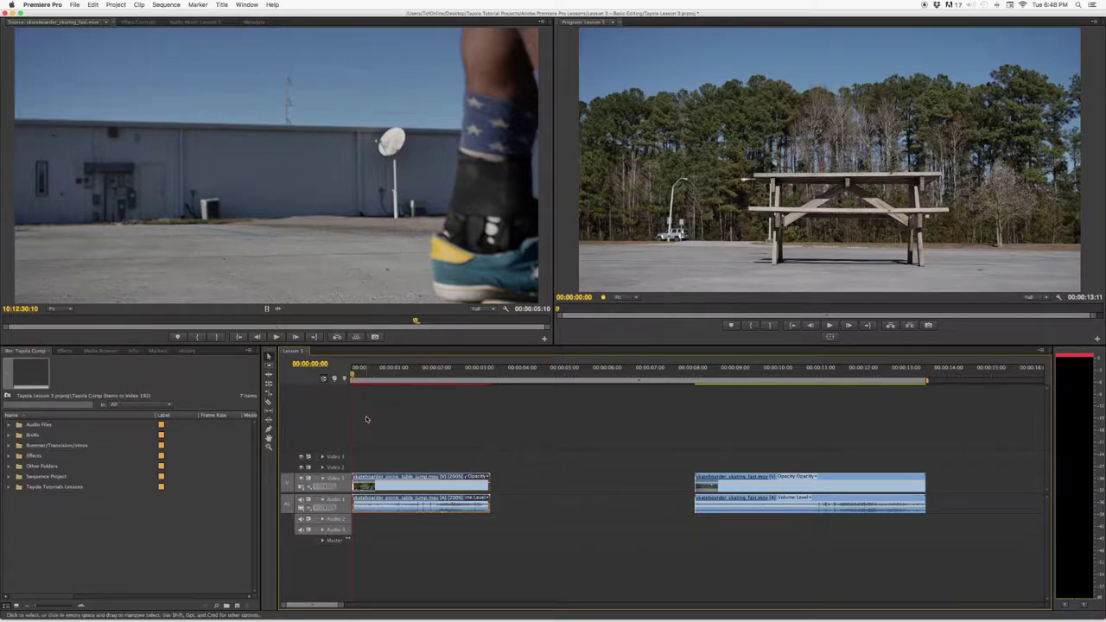
Play back the sped-up picnic table jump clip and undo its speed change.
key("space")
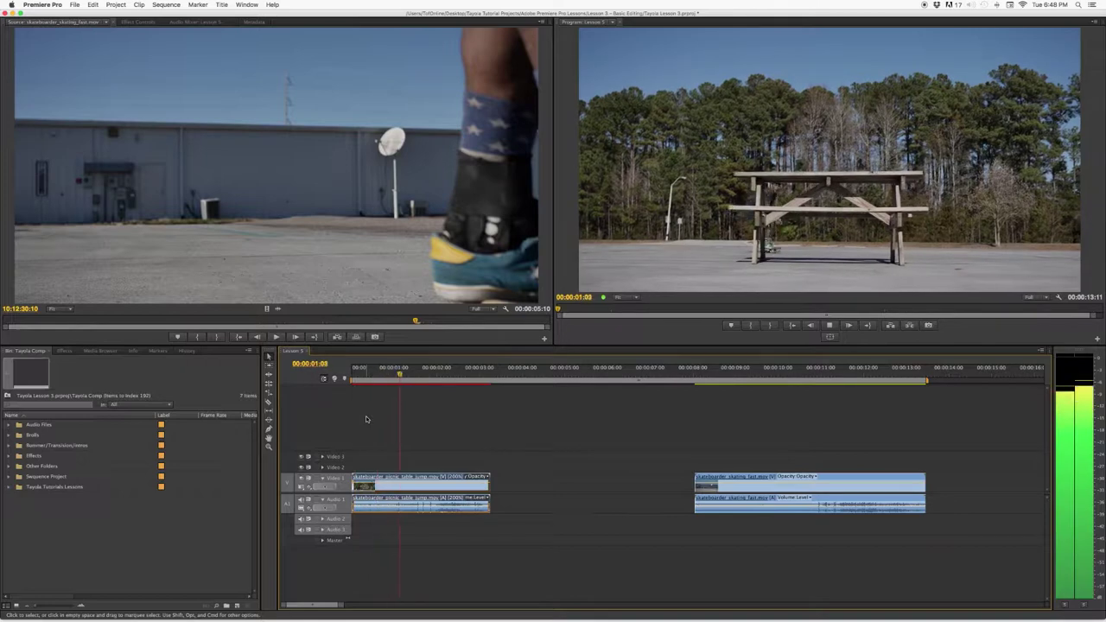
key("space")
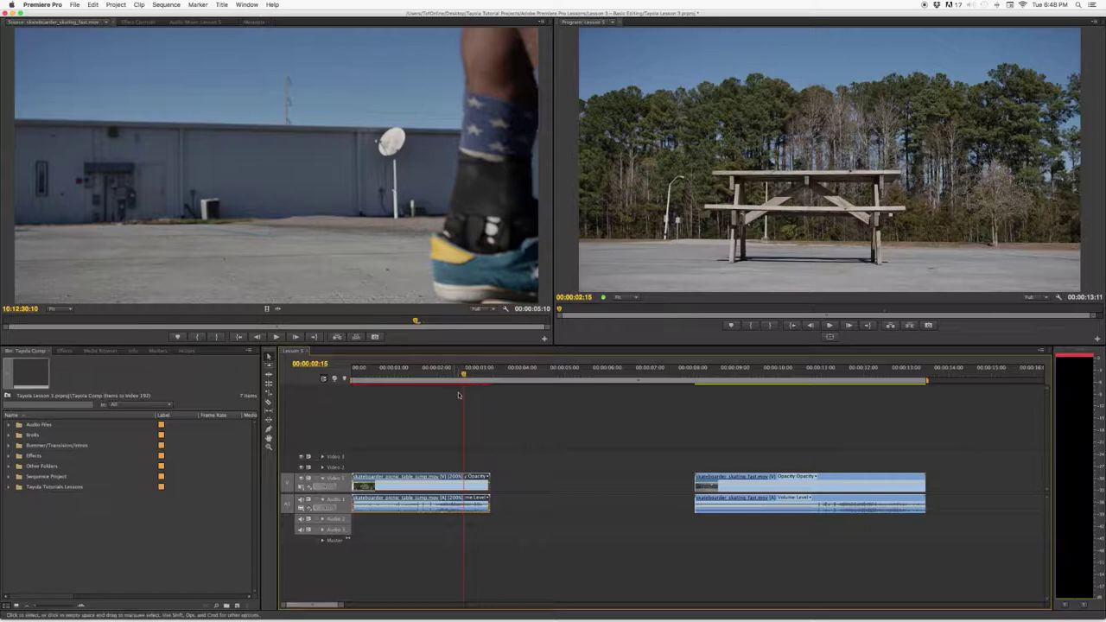
mouse_move(463, 373)
left_mouse_down()
mouse_move(475, 371)
mouse_move(415, 372)
mouse_move(463, 372)
left_mouse_up()
key("super+z")
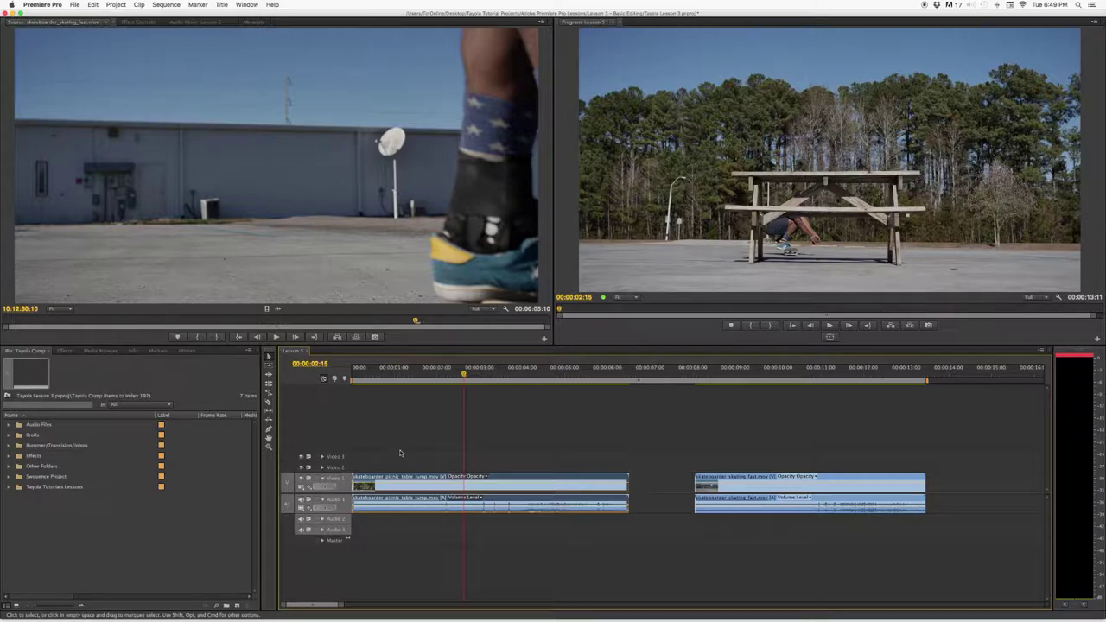
Set the picnic table jump clip's speed to 50% without rippling the trailing clip.
left_click(94, 5)
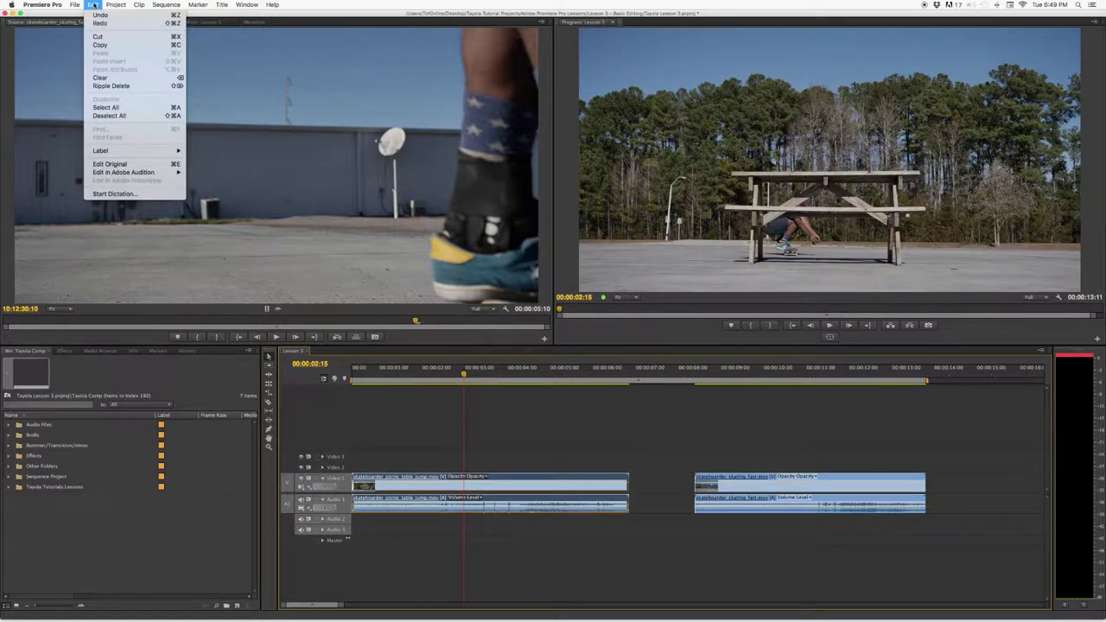
mouse_move(117, 6)
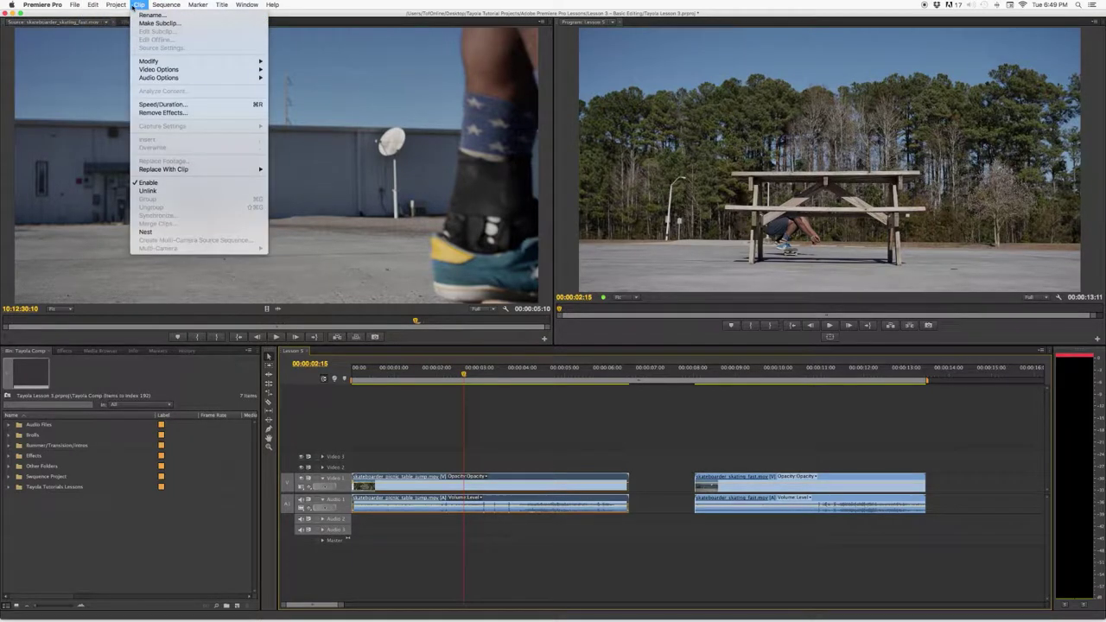
left_click(225, 107)
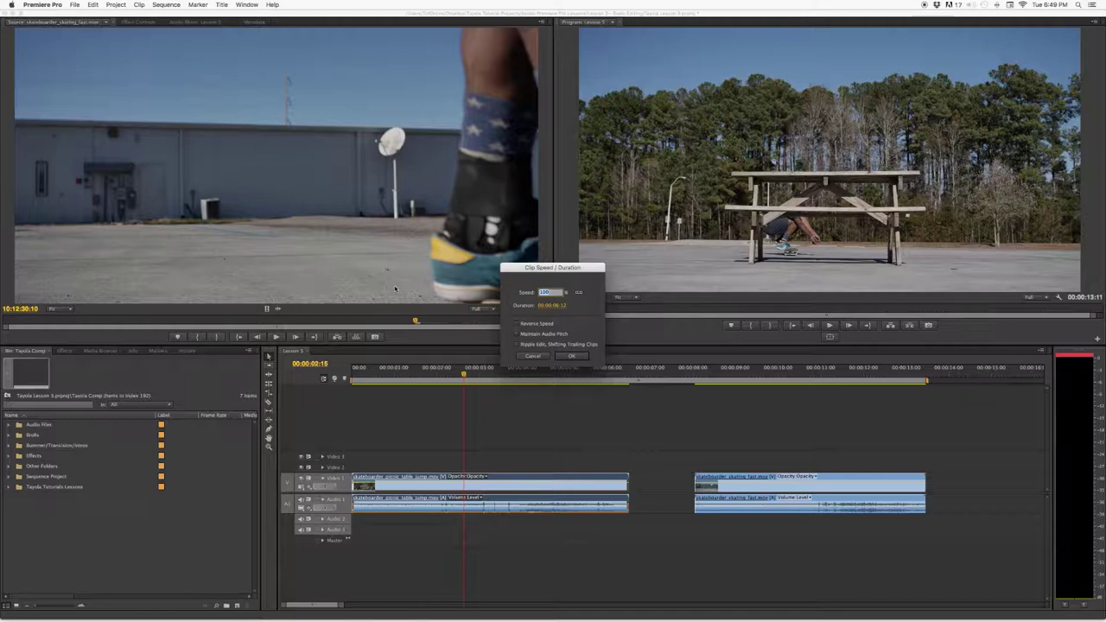
type("50")
type("5")
left_click(572, 356)
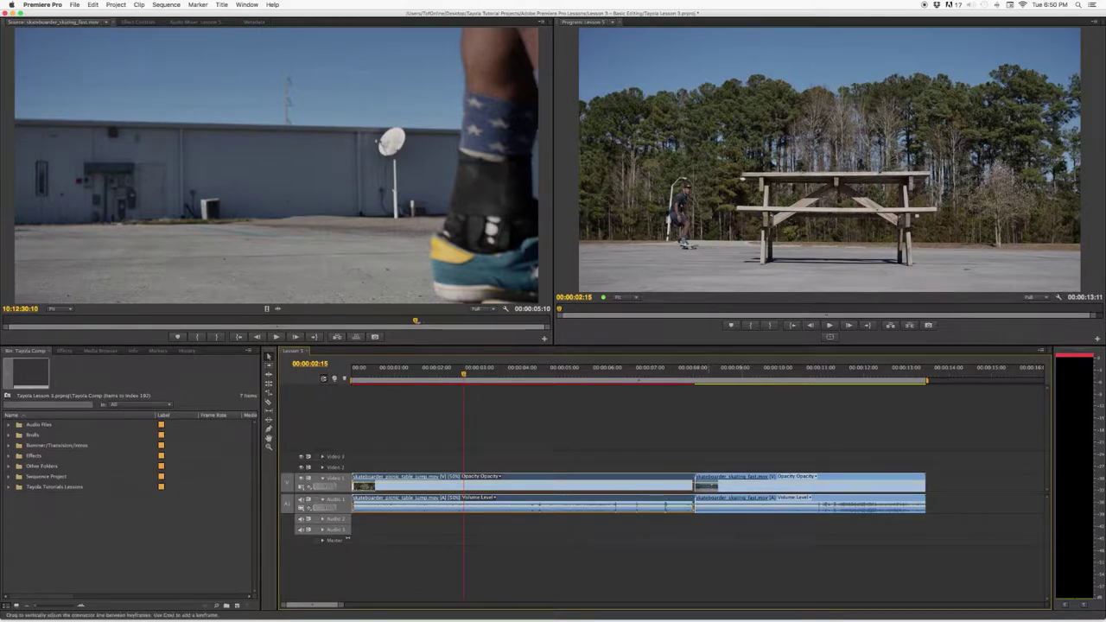
Play the sequence from its start through the slowed clip to the beginning of the second clip.
mouse_move(720, 479)
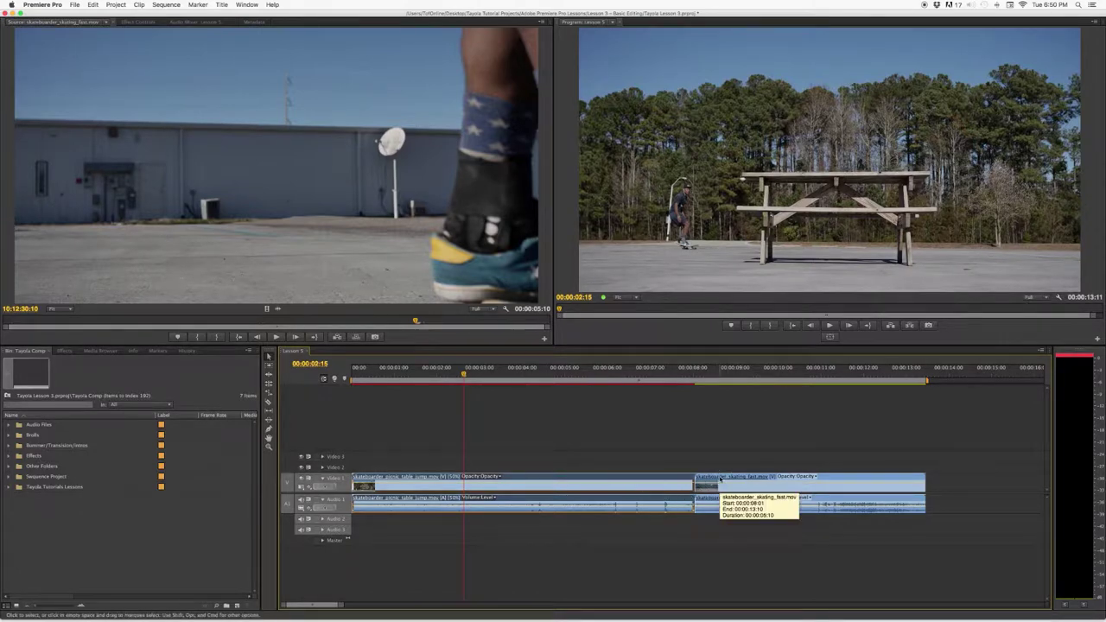
key("Home")
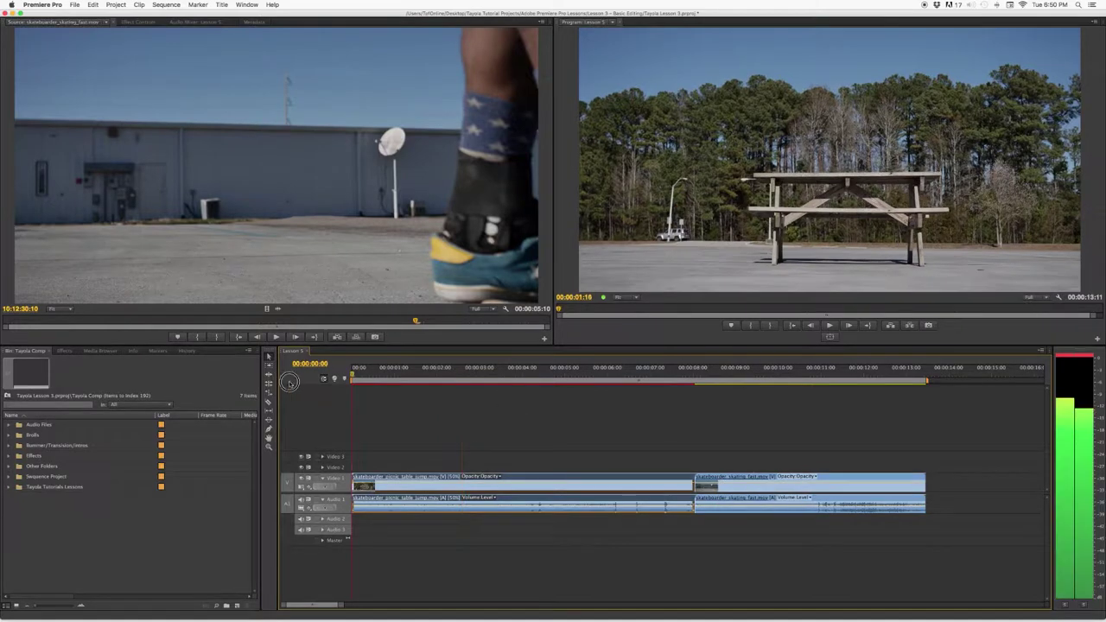
key("space")
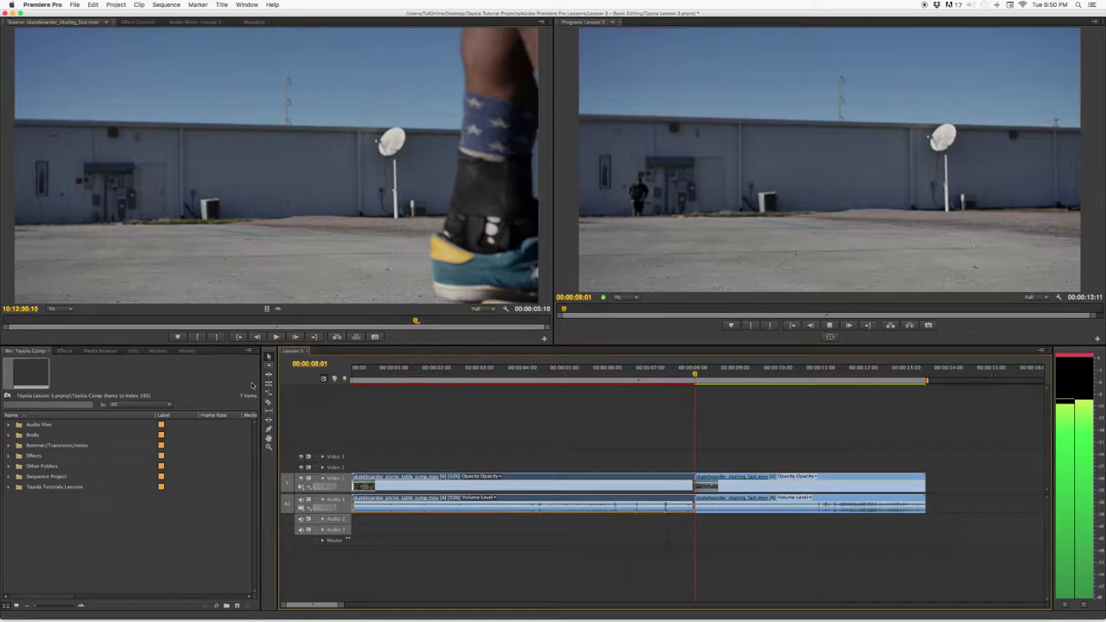
key("space")
Scrub around the end of the slowed clip, undo its 50% speed change, and move the playhead to 00:00:01:16.
left_click_drag(633, 370, 686, 369)
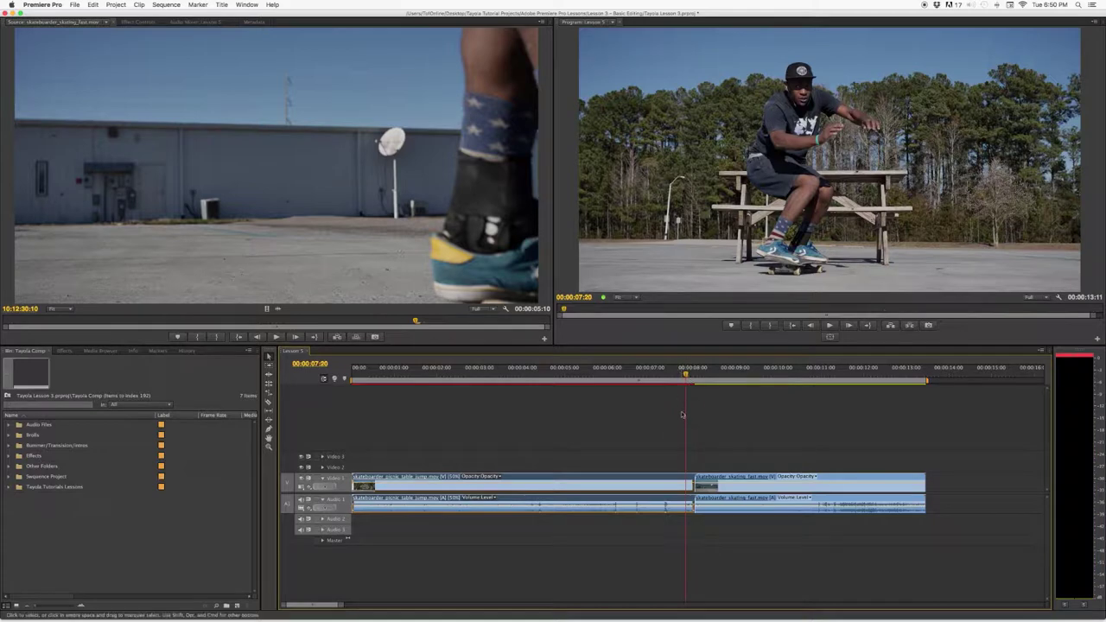
left_click(688, 369)
left_click_drag(688, 374, 483, 380)
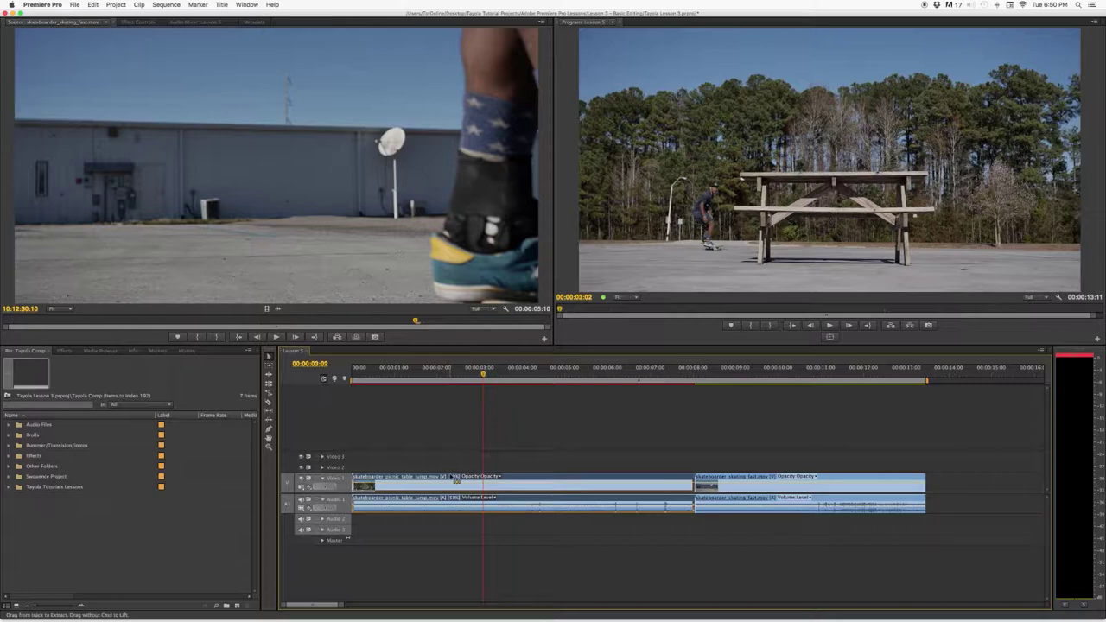
key("super+z")
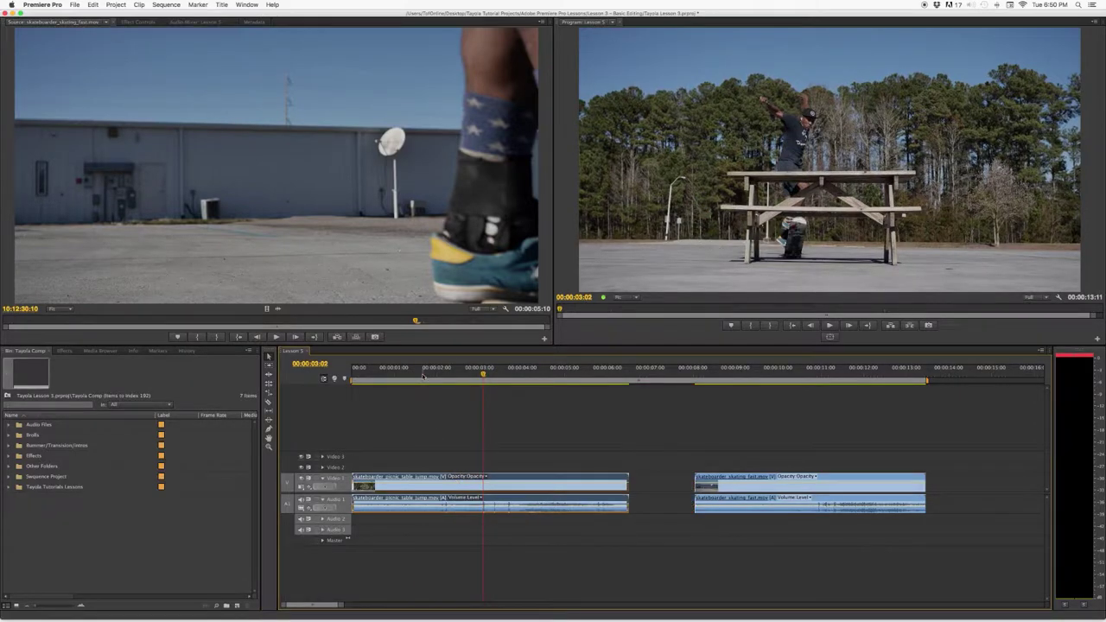
left_click(423, 374)
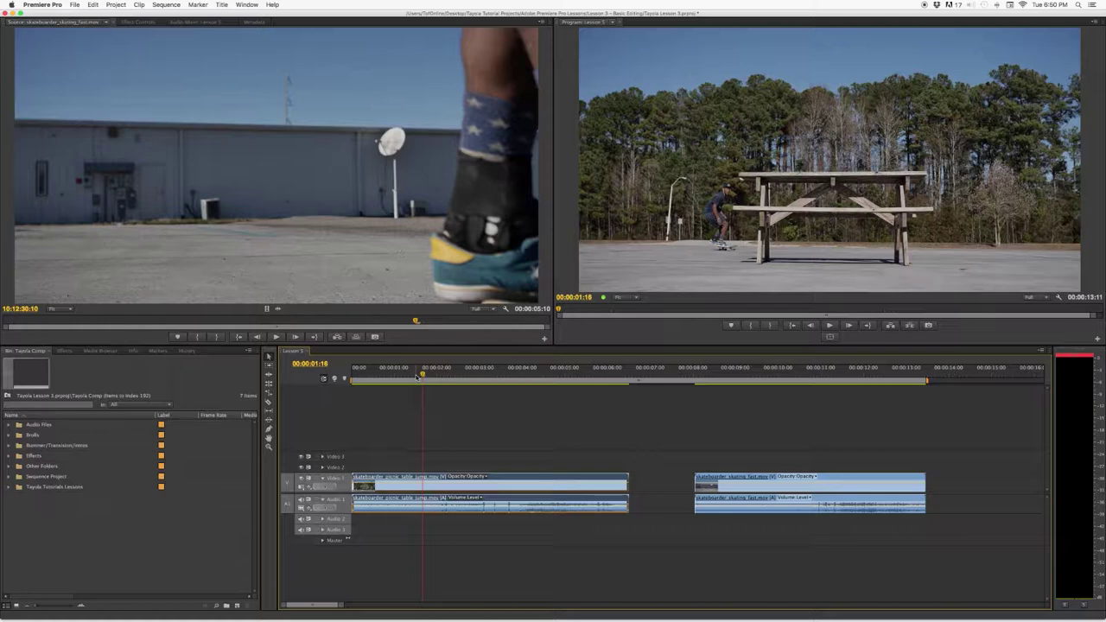
In the picnic table jump clip's speed and duration settings, lengthen the duration until the speed is 40%.
key("super+r")
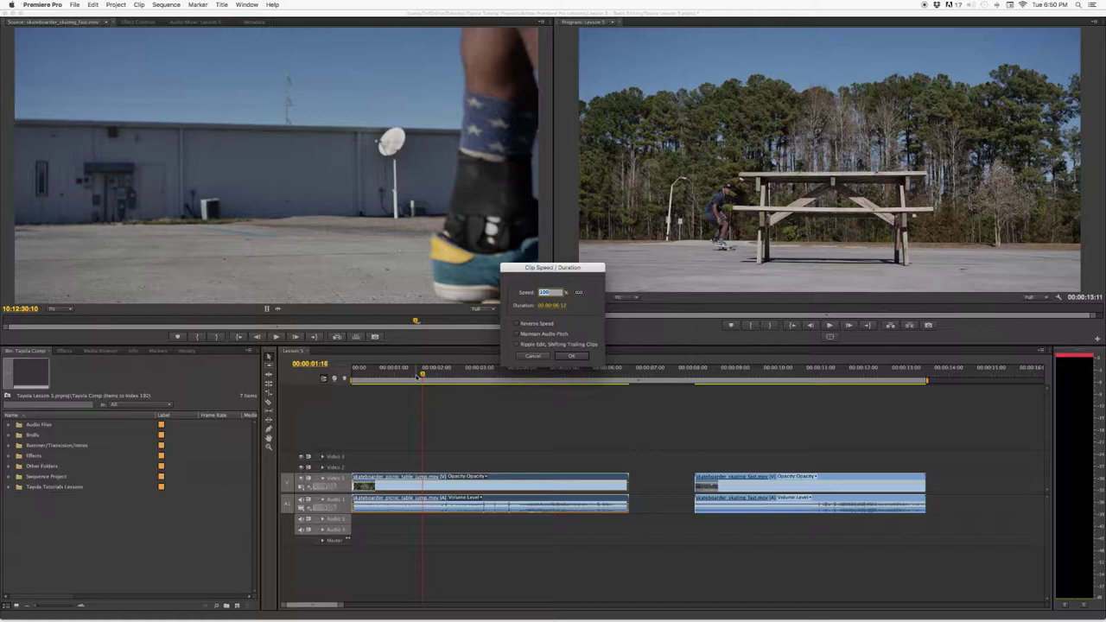
left_click_drag(589, 275, 481, 356)
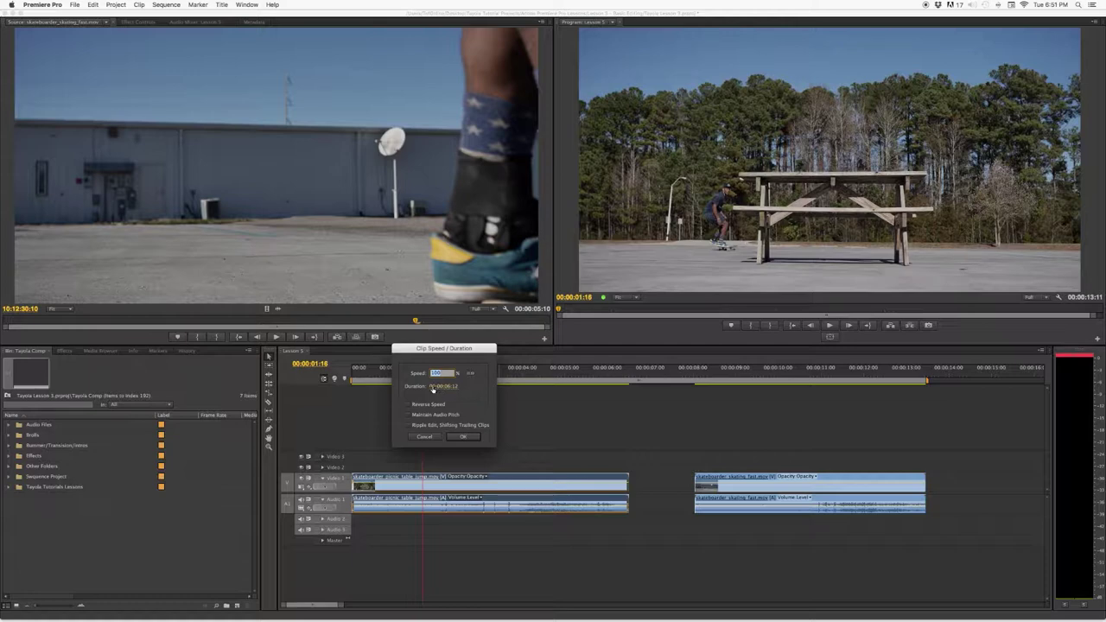
left_click_drag(442, 389, 498, 385)
left_click_drag(499, 385, 397, 395)
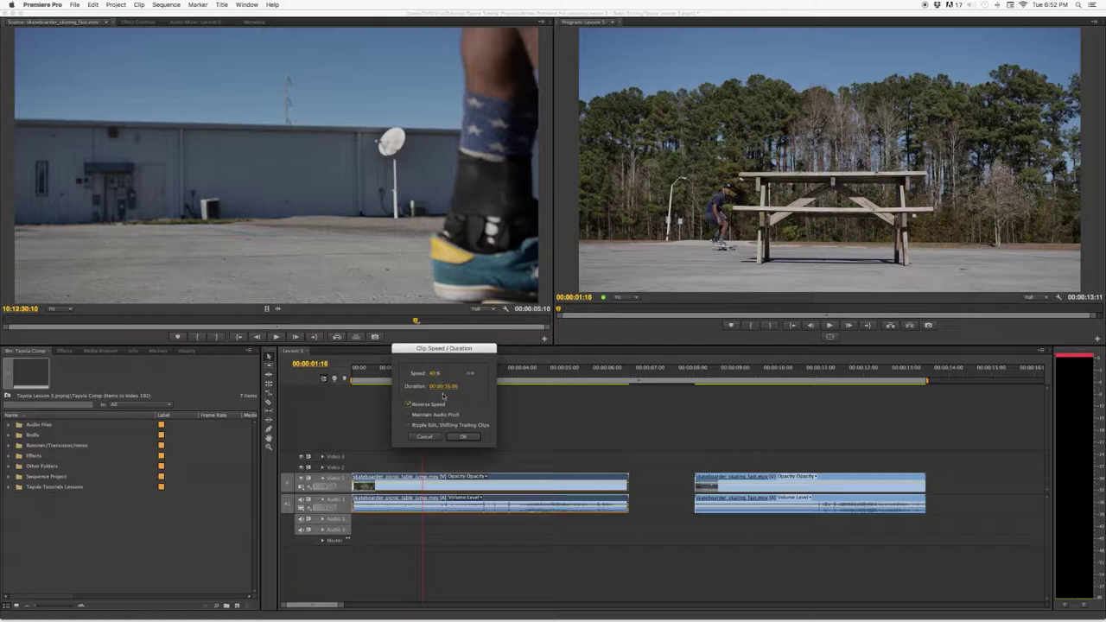
Turn off Reverse Speed and Maintain Audio Pitch, enable Ripple Edit, Shifting Trailing Clips, and apply the clip's new speed.
left_click(408, 404)
left_click(410, 415)
left_click(410, 415)
left_click(410, 425)
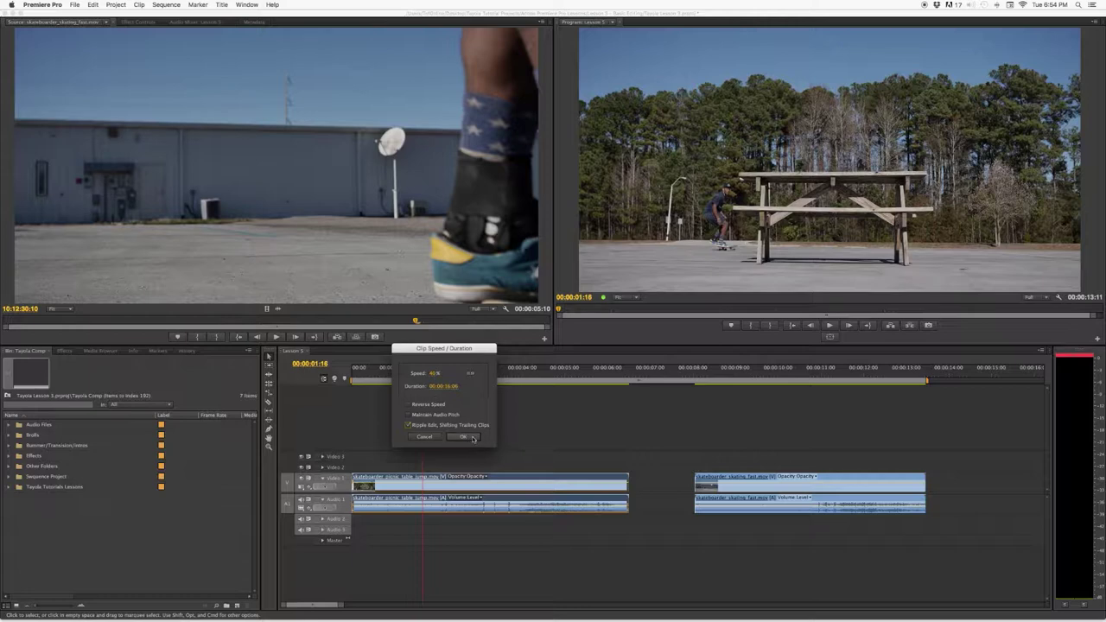
left_click(473, 439)
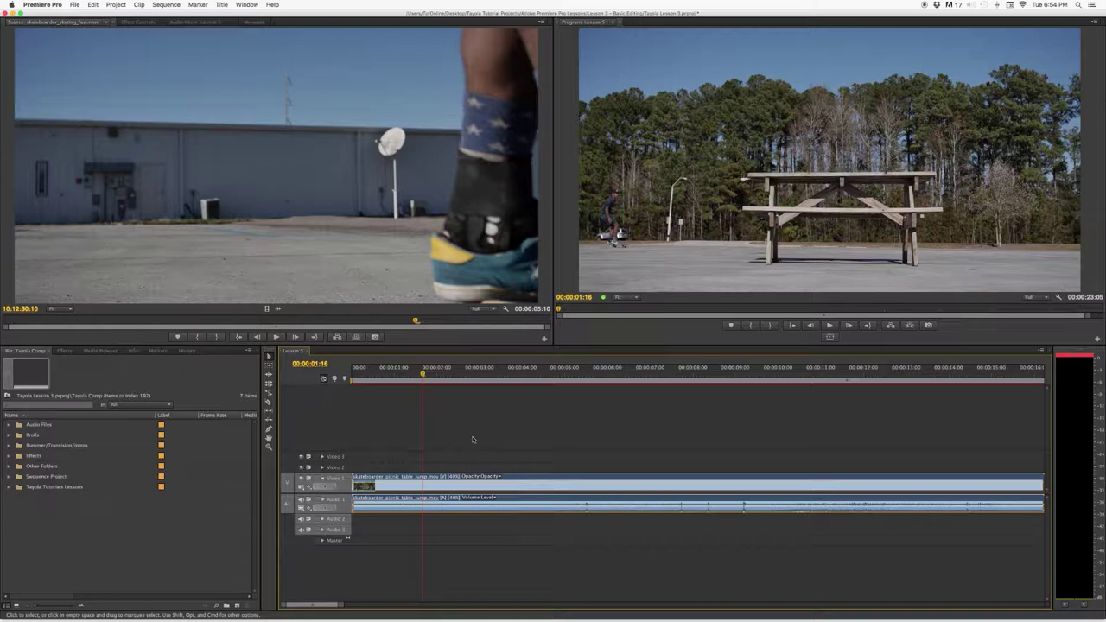
key("minus")
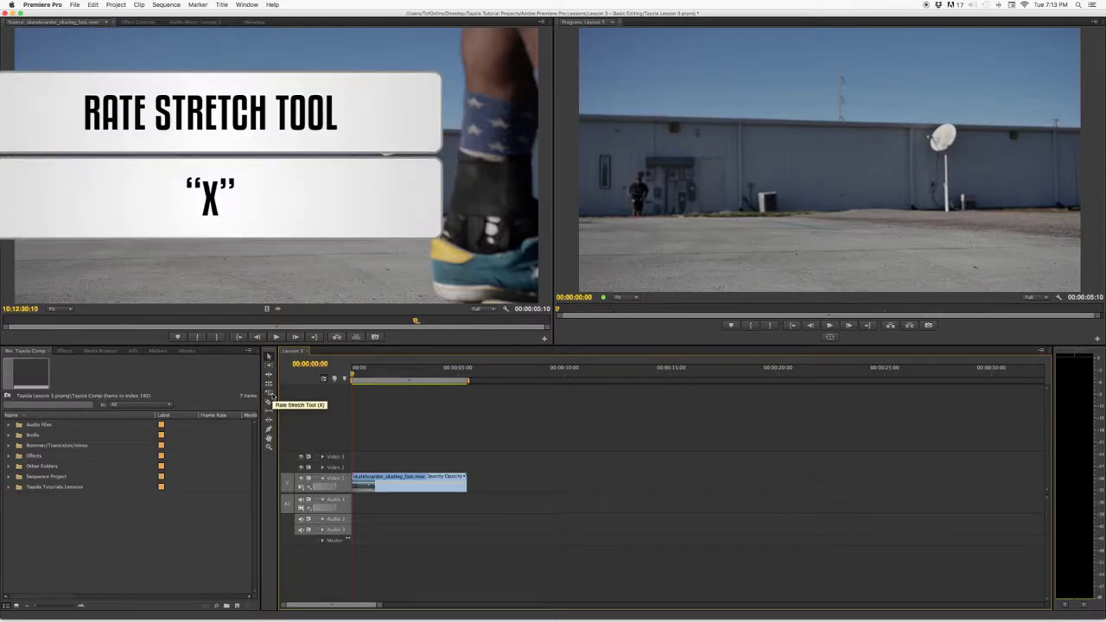
Stretch the end of the skateboarder clip to about 10 seconds with the Rate Stretch tool and play the slowed result.
left_click(271, 394)
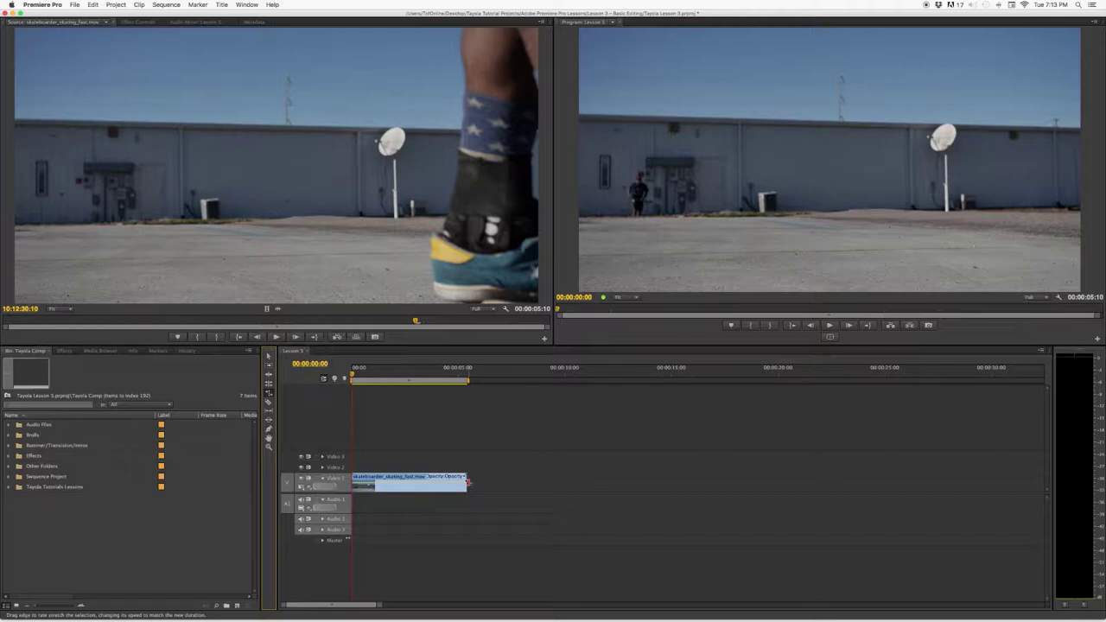
left_click(493, 481)
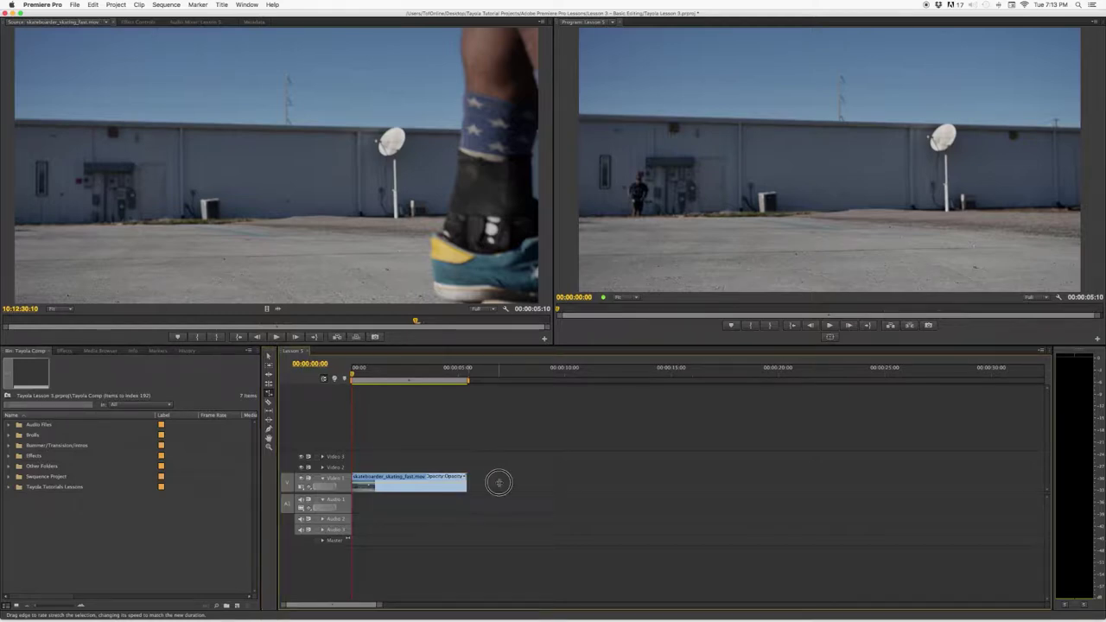
left_click_drag(467, 480, 632, 481)
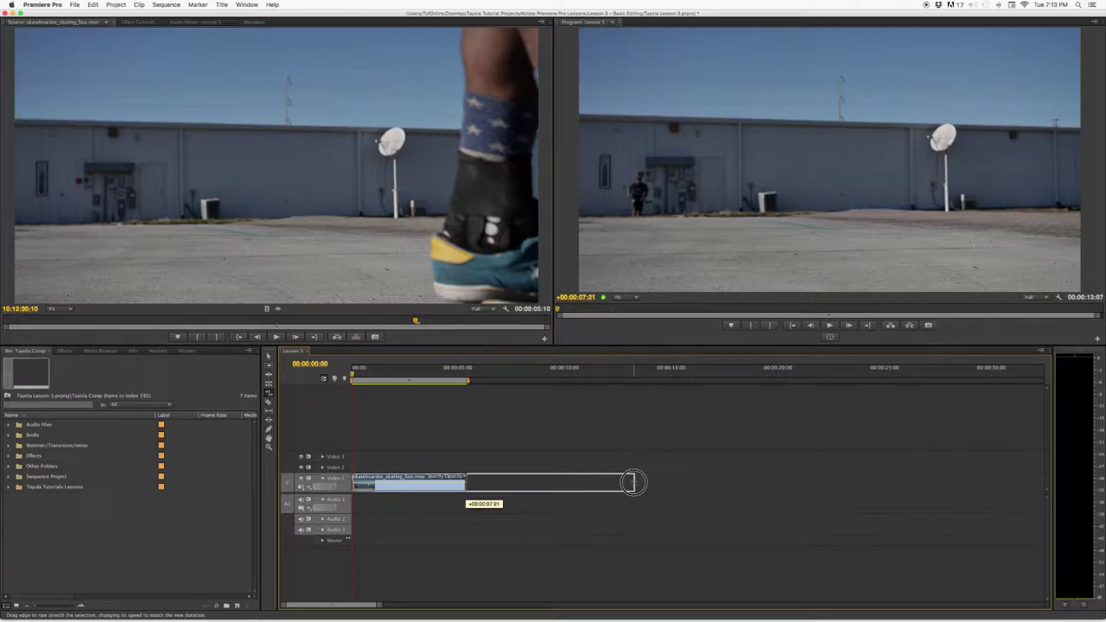
left_click_drag(632, 481, 381, 484)
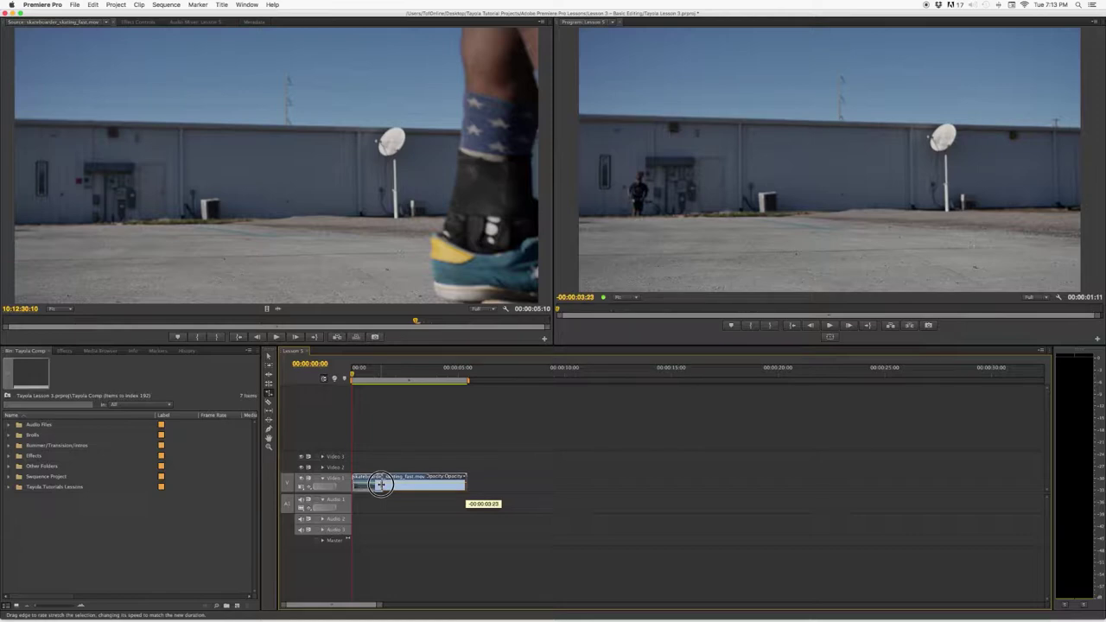
left_click_drag(381, 484, 563, 487)
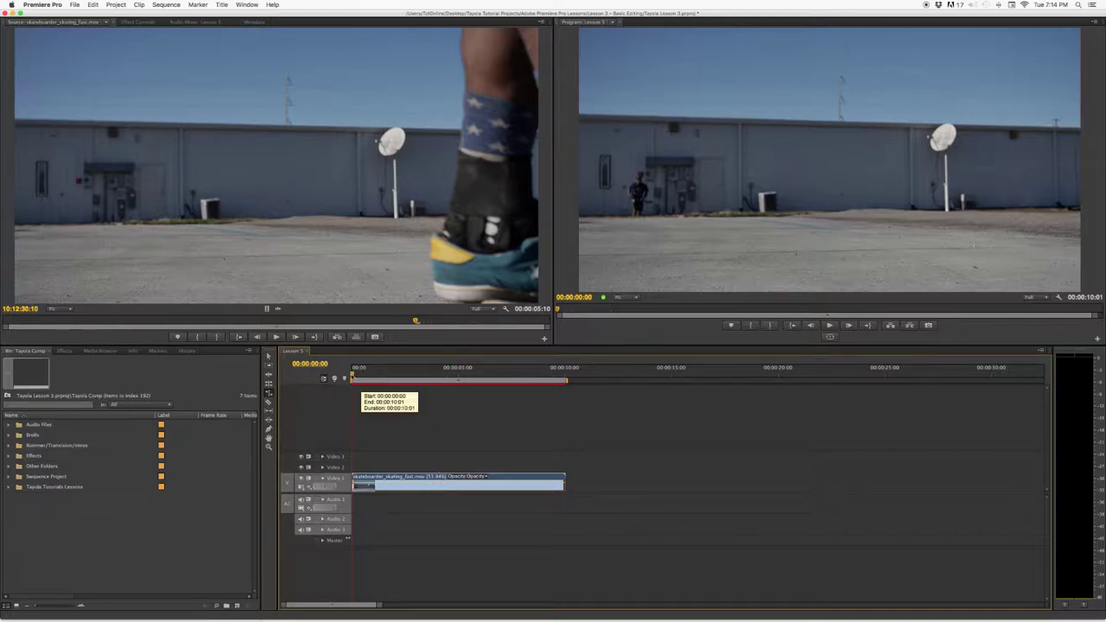
key("space")
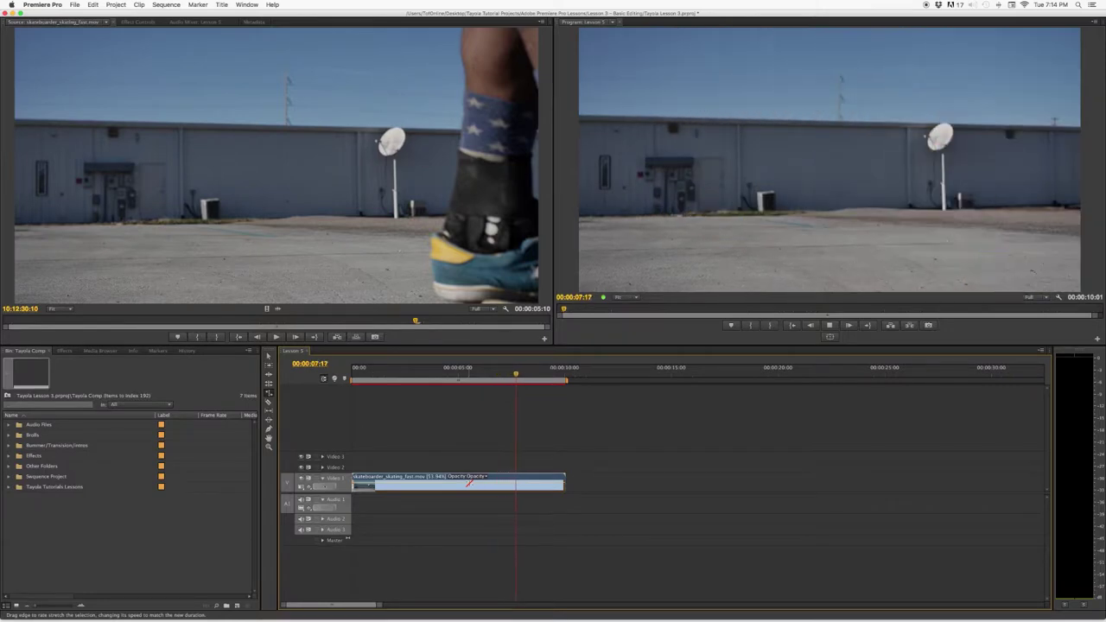
key("space")
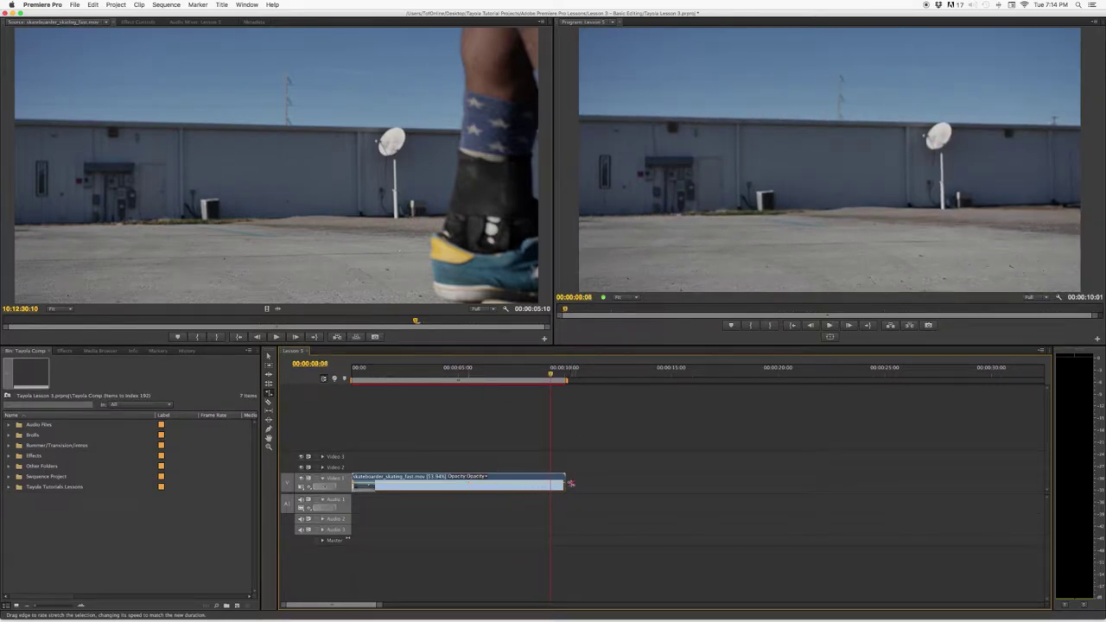
Rate-stretch the skateboarder clip down to a duration of about 00:00:01:13 and play the sped-up clip from its start.
left_click_drag(568, 476, 383, 489)
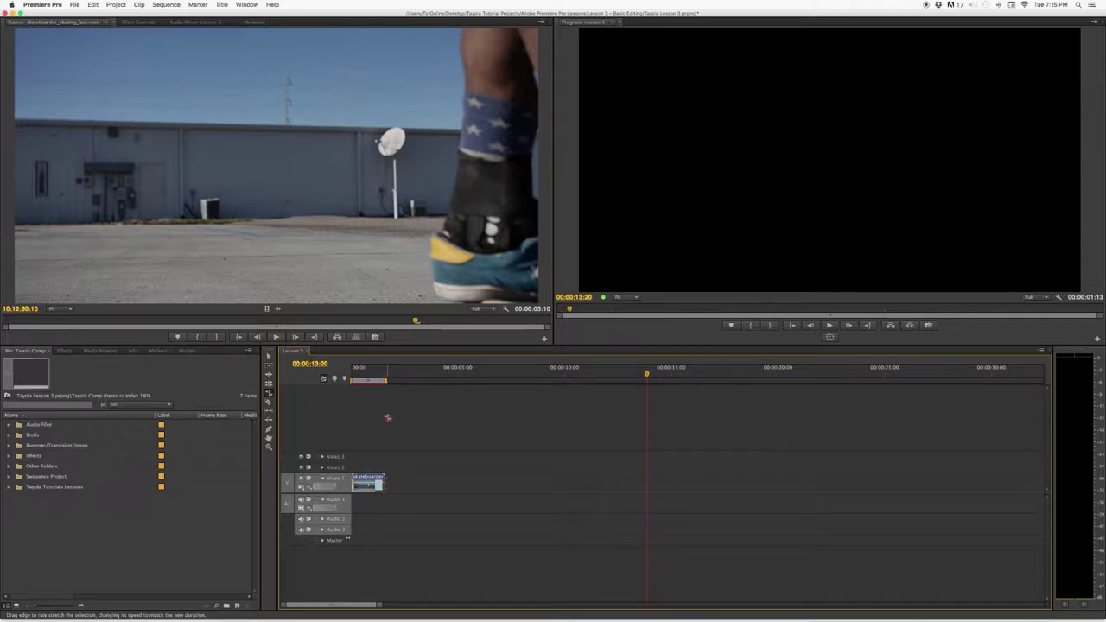
key("backslash")
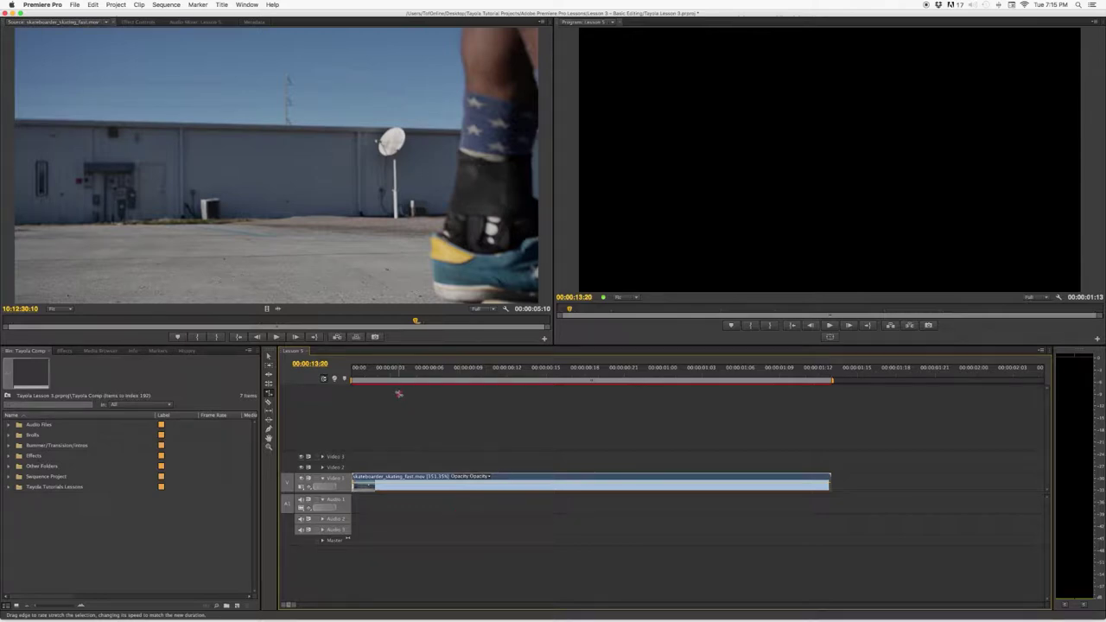
left_click_drag(378, 380, 274, 376)
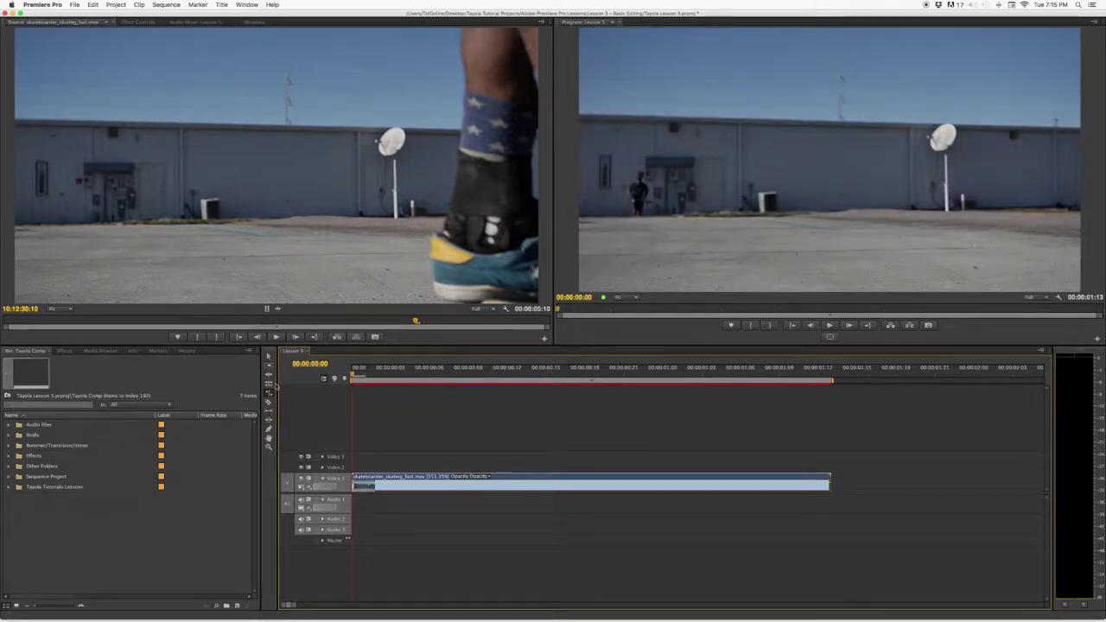
key("space")
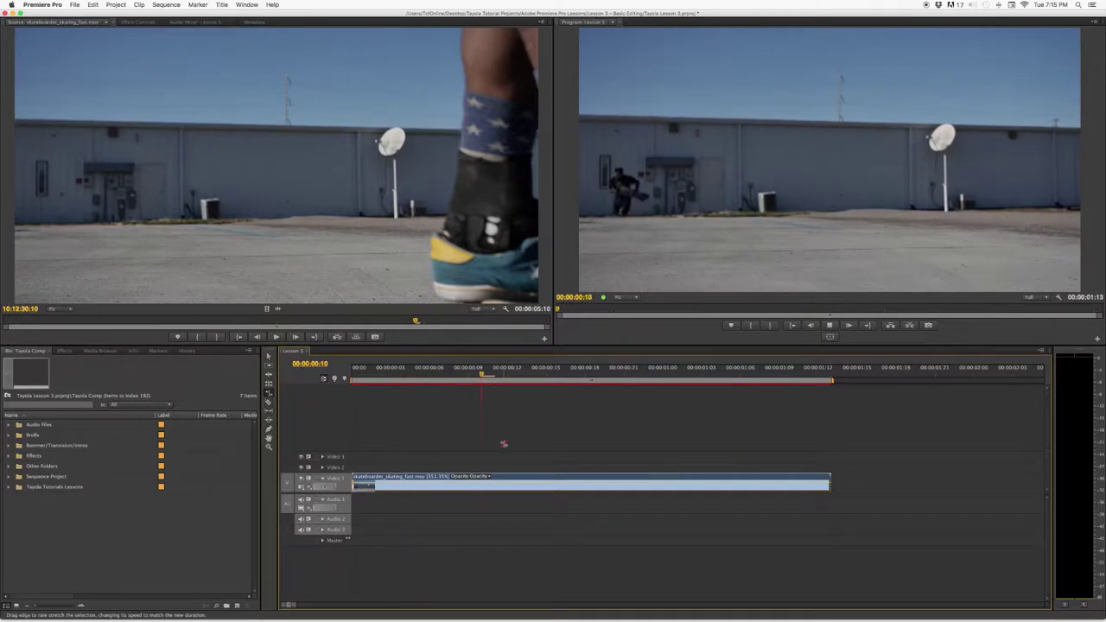
key("space")
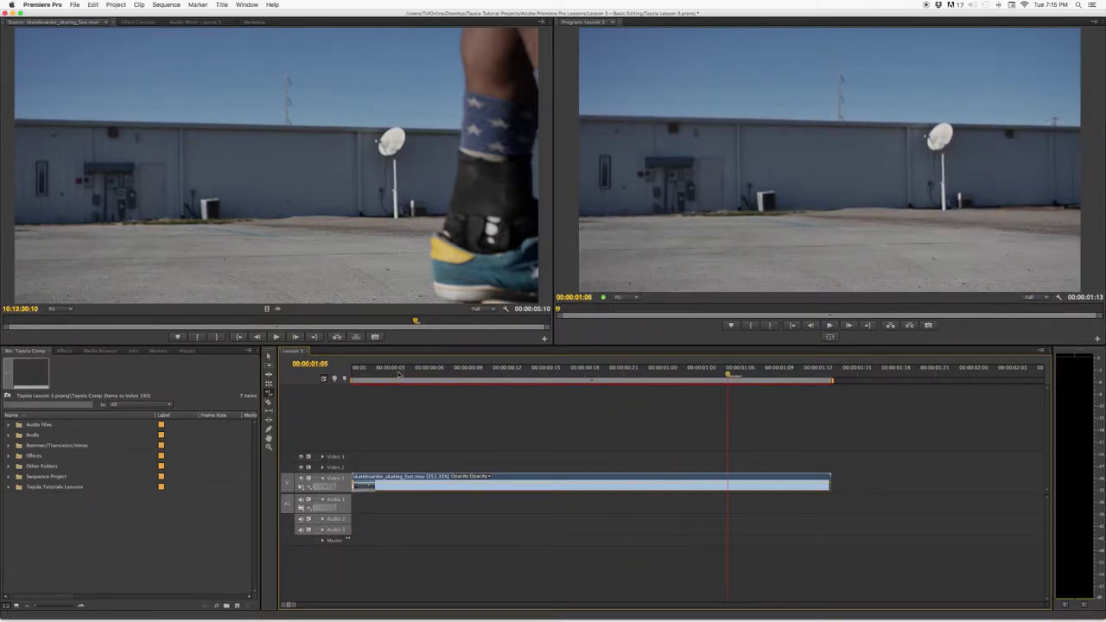
Step the playhead back frame by frame to 00:00:00:22 to view the skateboarder in mid-jump.
key("Left")
key("Left")
key("Left")
key("Left")
key("Left")
key("Left")
key("Left")
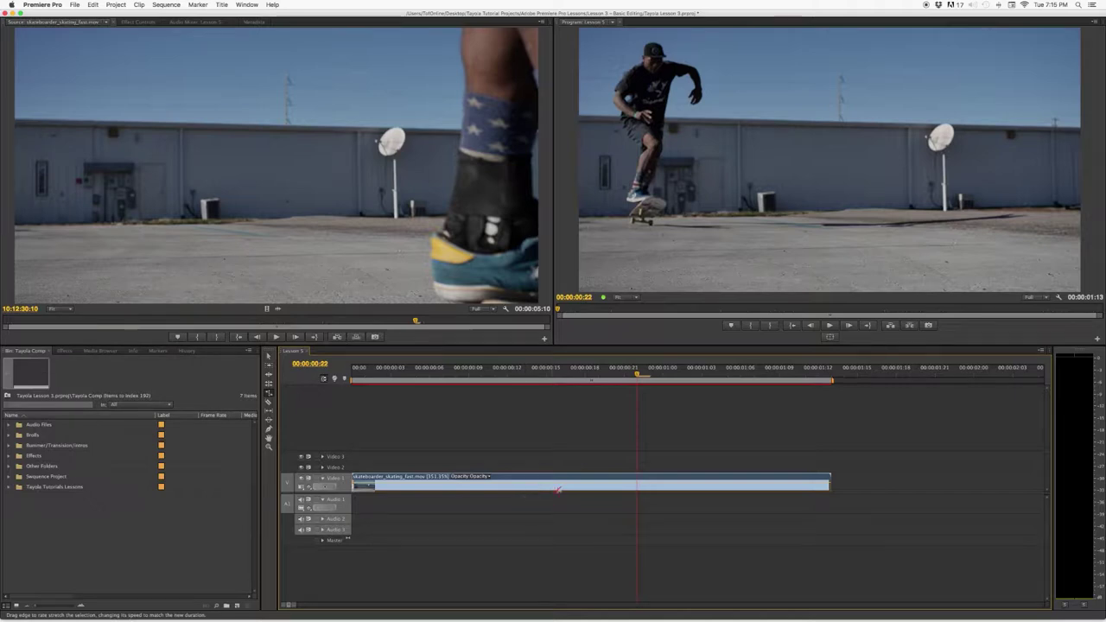
Switch to the Selection tool, enlarge the Video 1 track's height, and undo the skateboarder clip's rate stretching.
key("v")
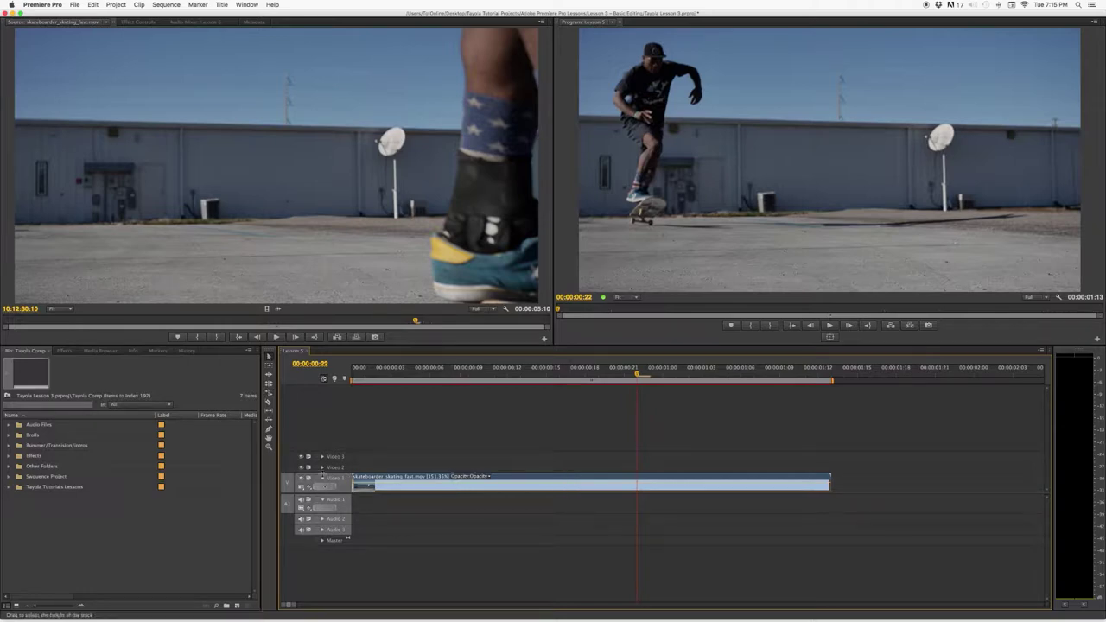
left_click_drag(342, 492, 354, 436)
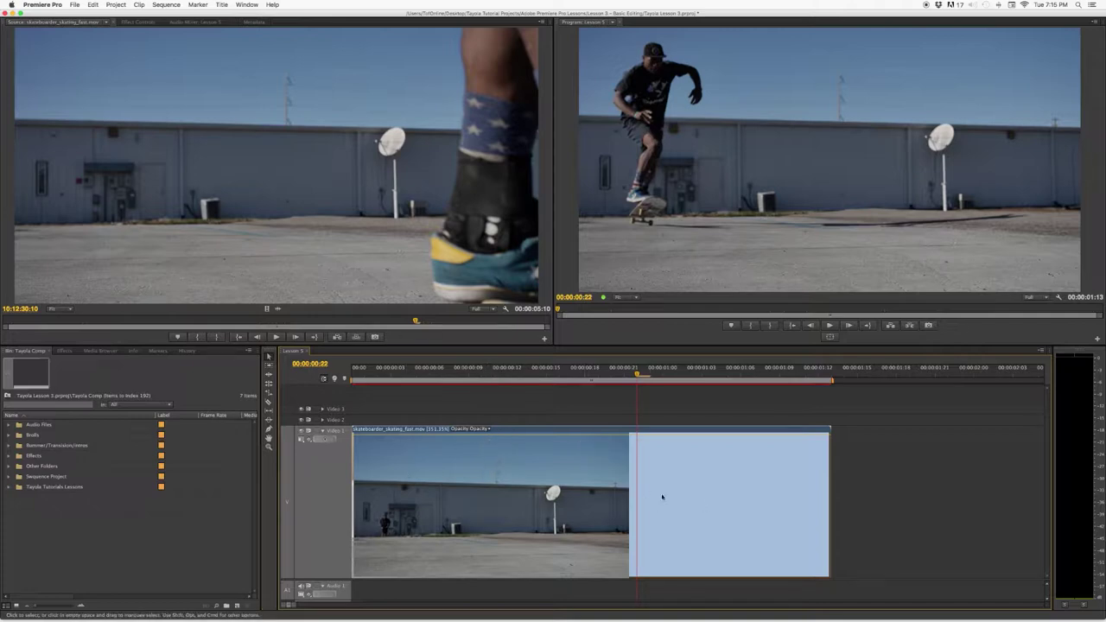
key("super+z")
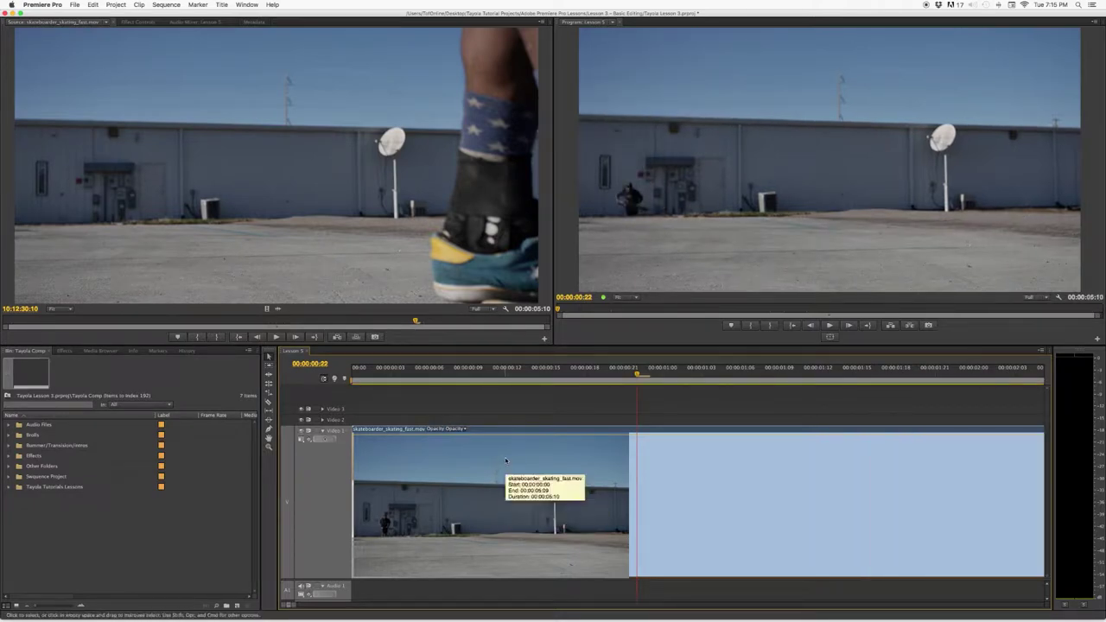
Move the playhead to 00:00:00:15 and switch the skateboarder clip's keyframe line from Opacity to Time Remapping Speed.
key("minus")
left_click_drag(443, 390, 416, 390)
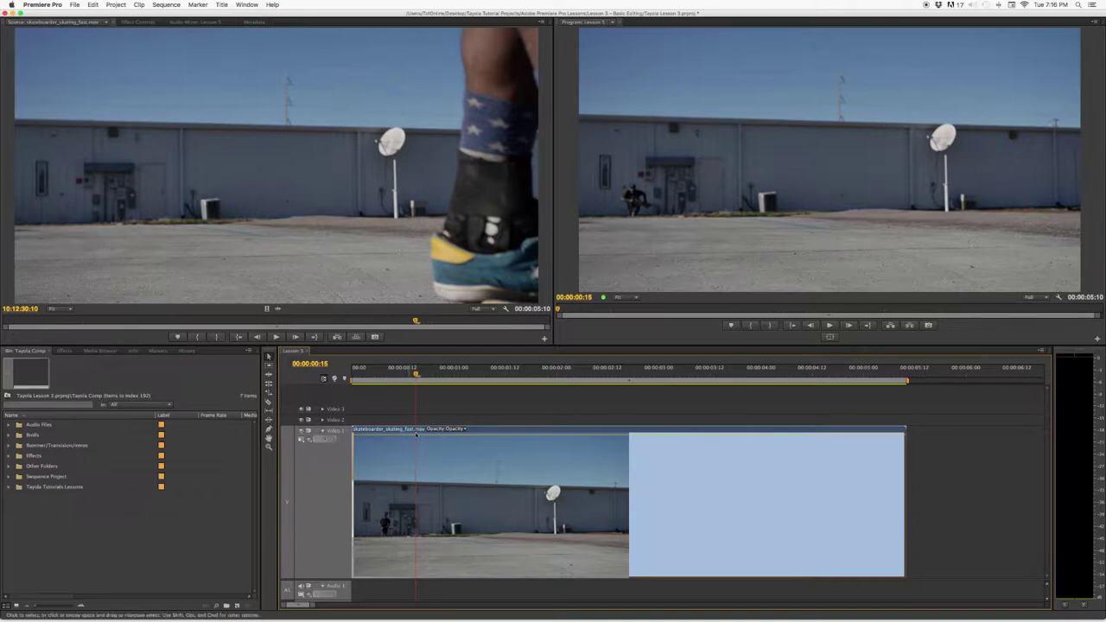
left_click(466, 429)
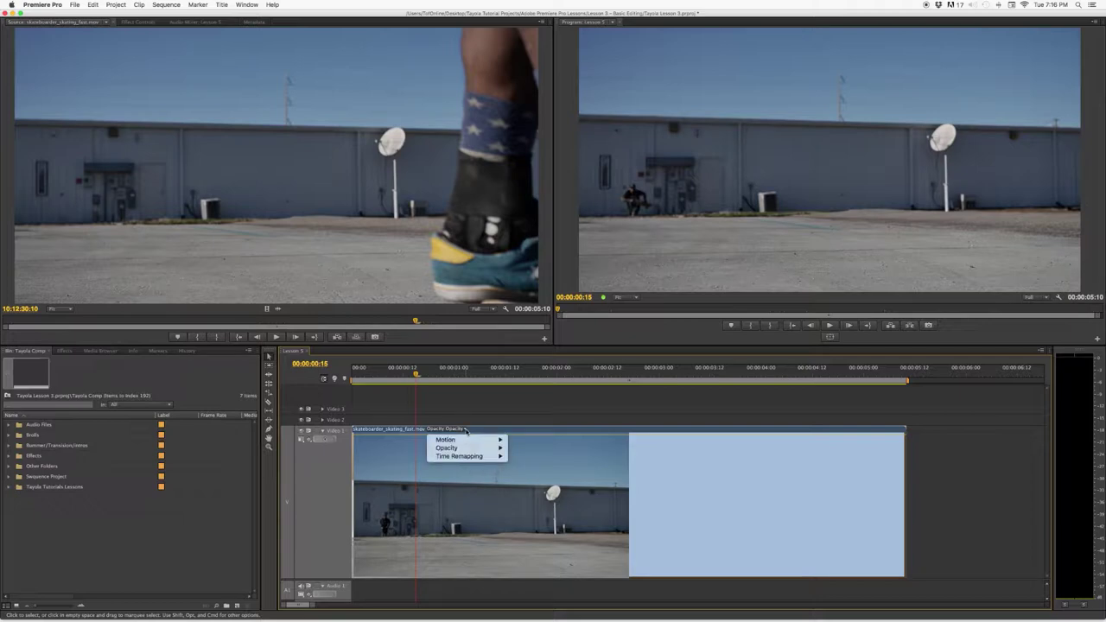
mouse_move(465, 442)
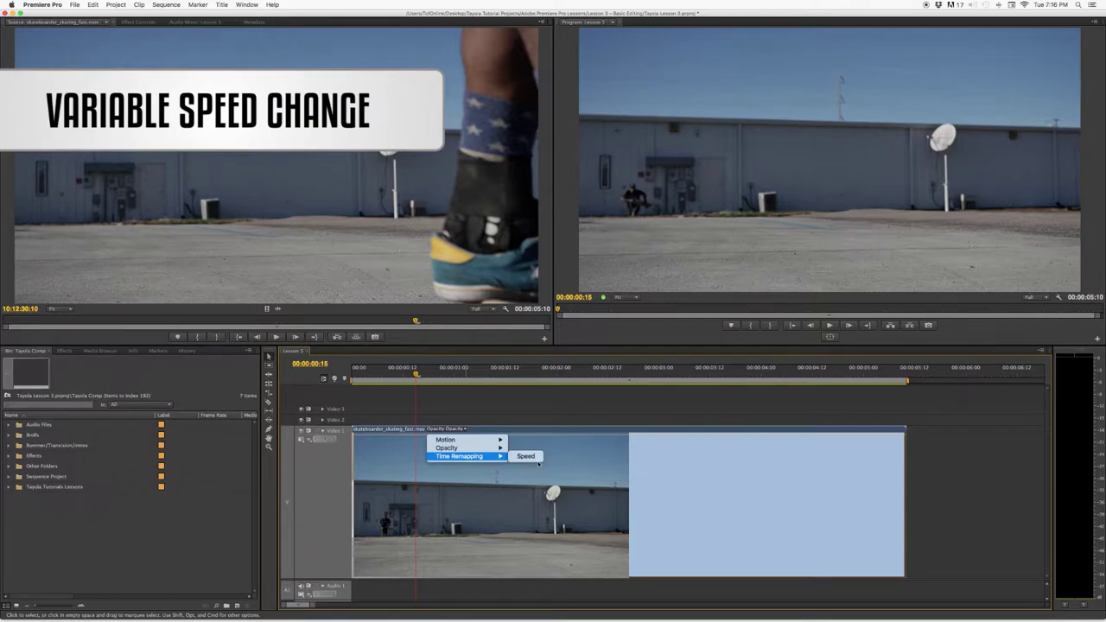
left_click(526, 457)
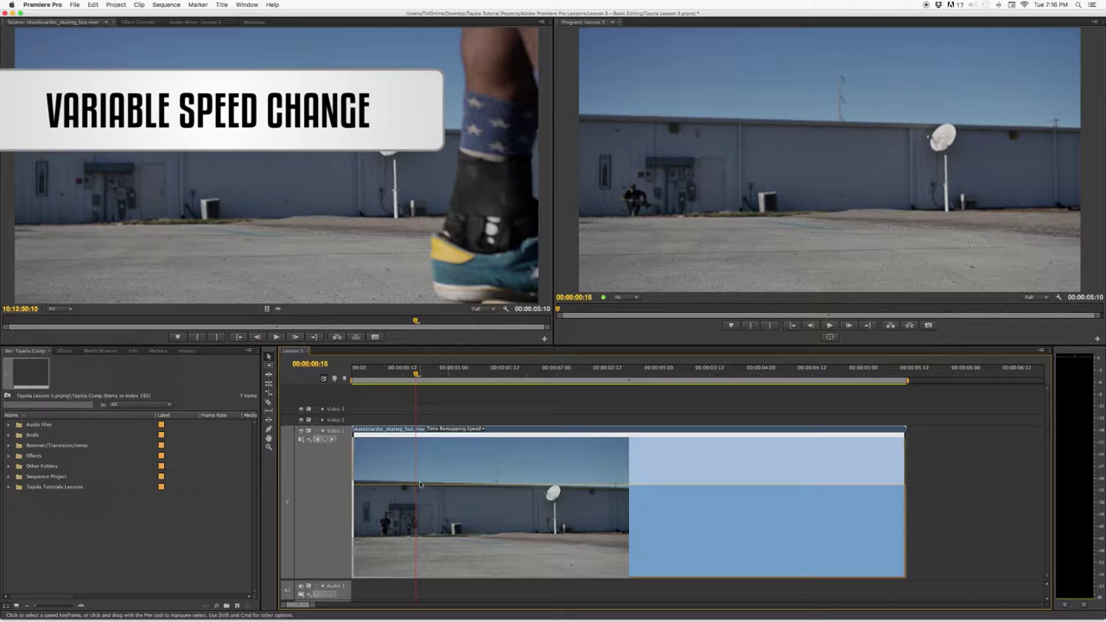
key("super+s")
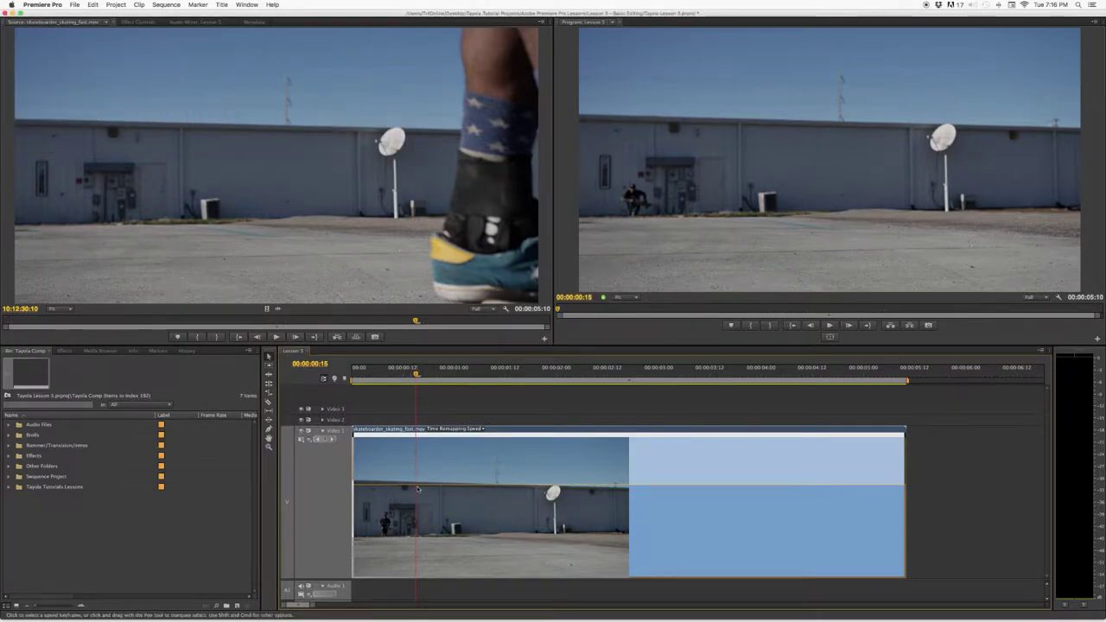
Lower the skateboarder clip's speed line until it lasts about 00:00:13:13, and play parts of the slowed clip.
left_click_drag(422, 488, 421, 512)
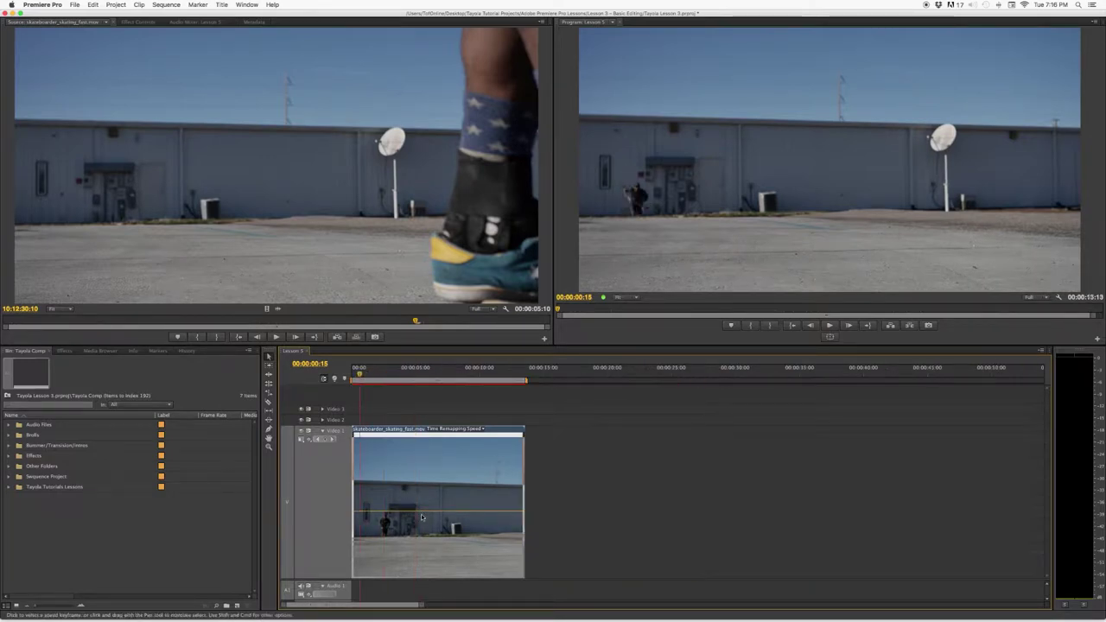
key("minus")
key("space")
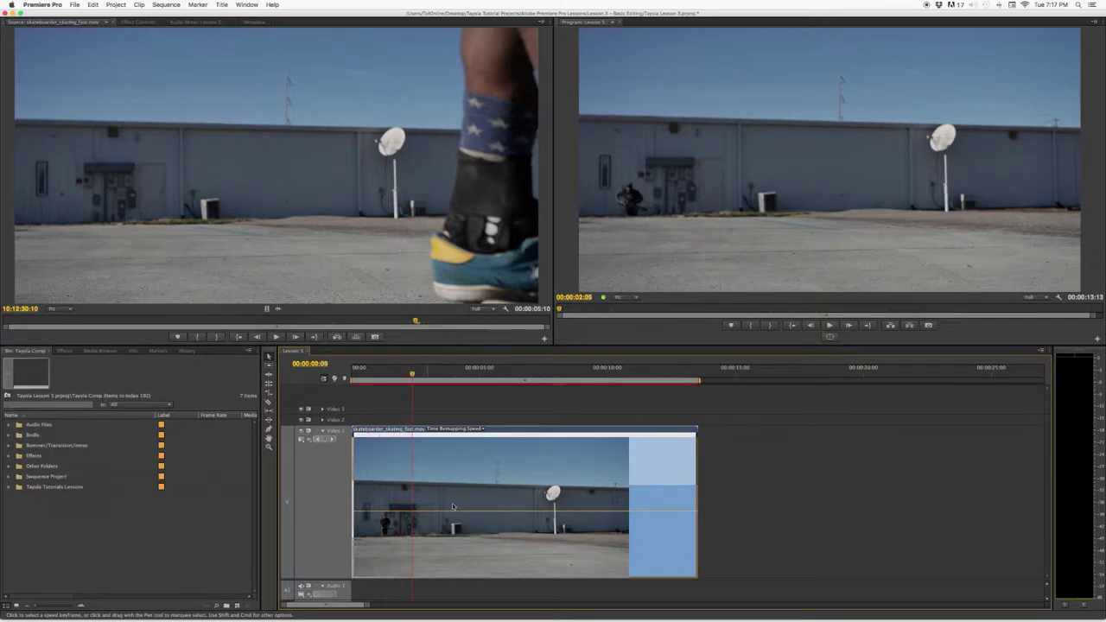
left_click_drag(492, 374, 501, 377)
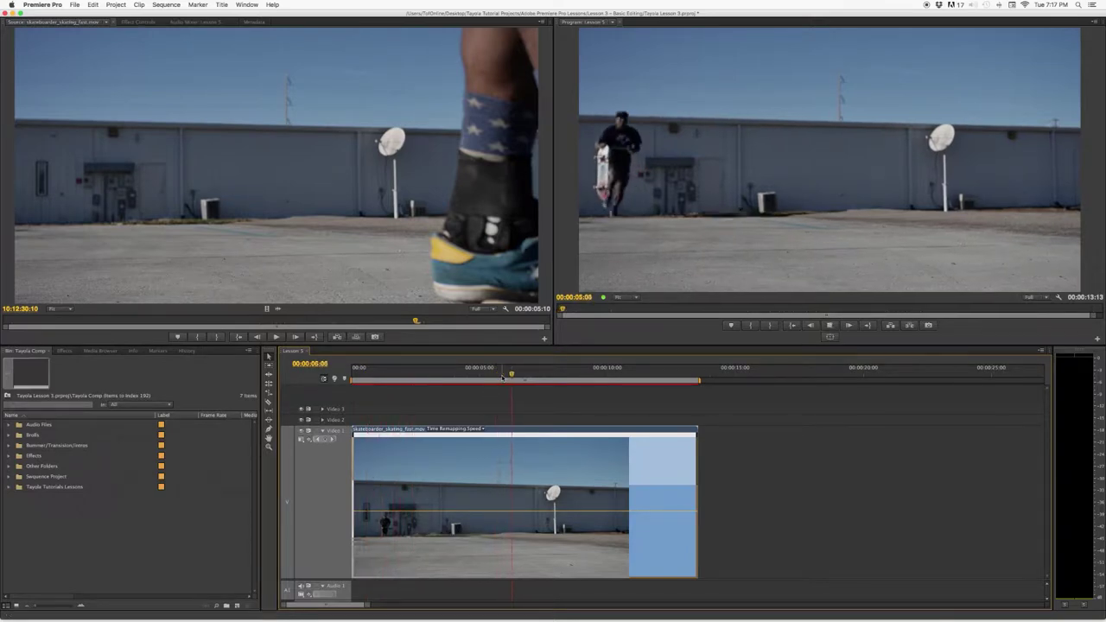
key("space")
Lower the speed line further, raise it until the clip lasts about 00:00:04:12, and play the faster clip.
left_click_drag(497, 513, 499, 516)
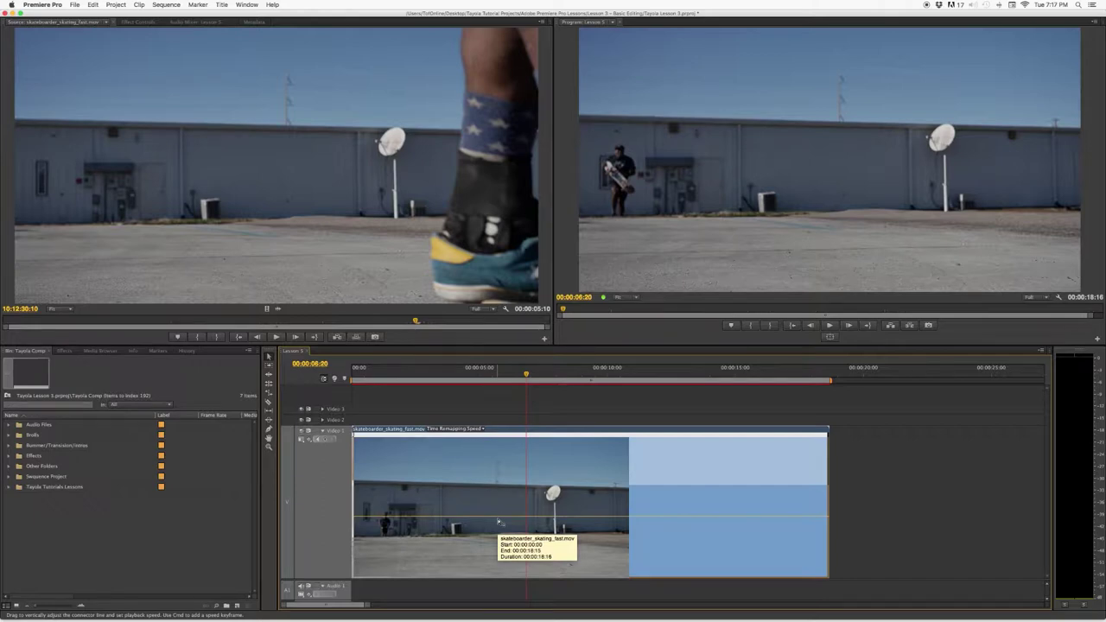
left_click_drag(499, 522, 491, 473)
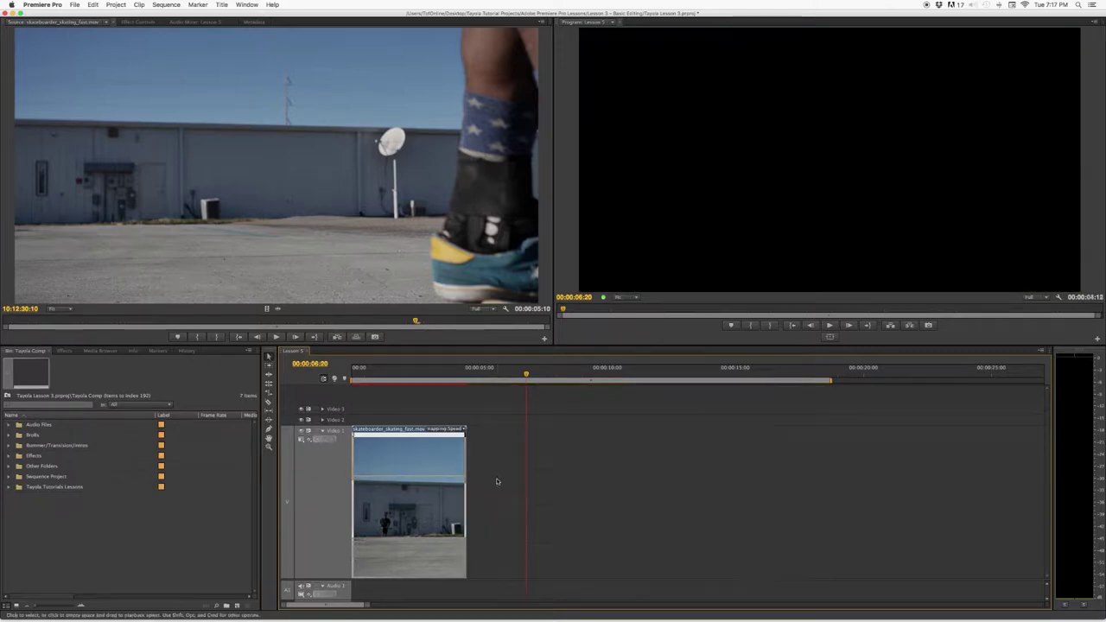
left_click(381, 371)
key("space")
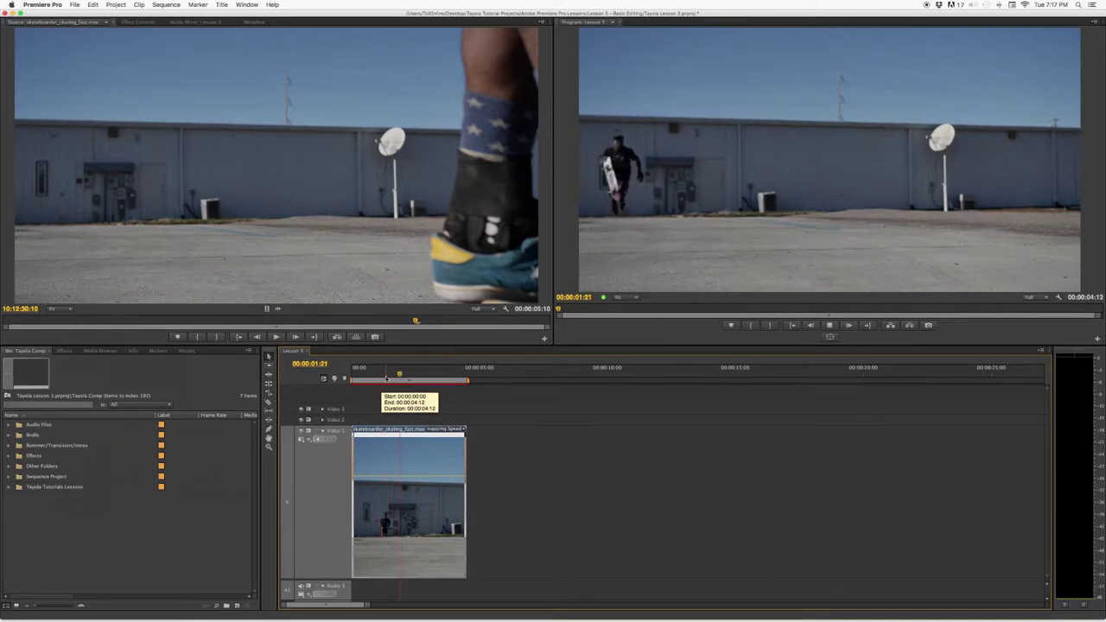
key("space")
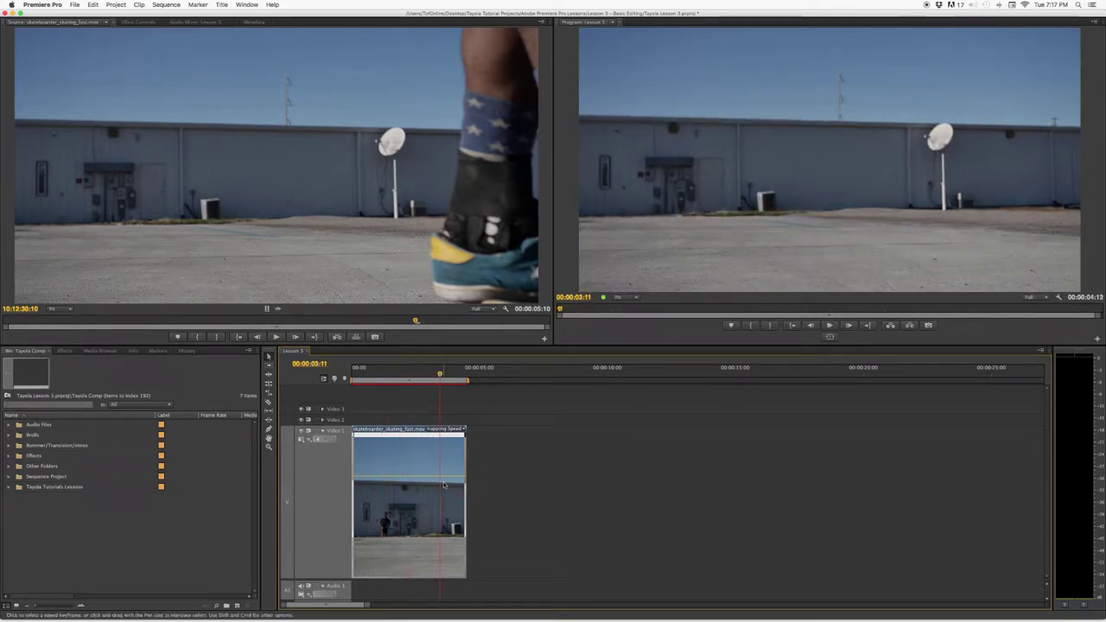
Undo the speed line changes made to the skateboarder clip.
left_click_drag(444, 486, 448, 498)
key("super+z")
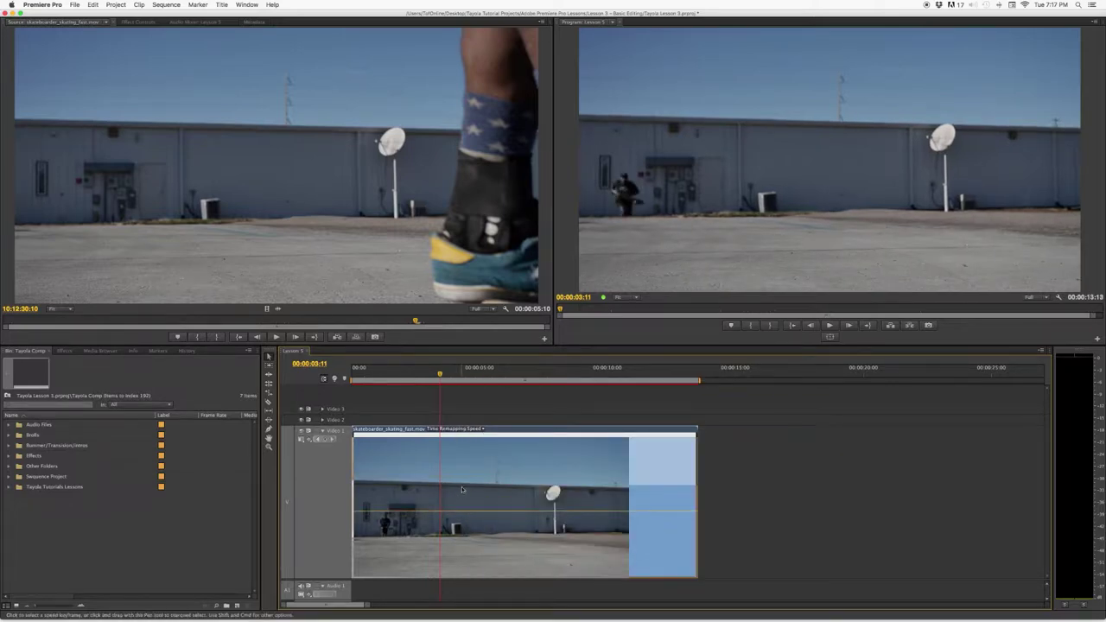
key("super+z")
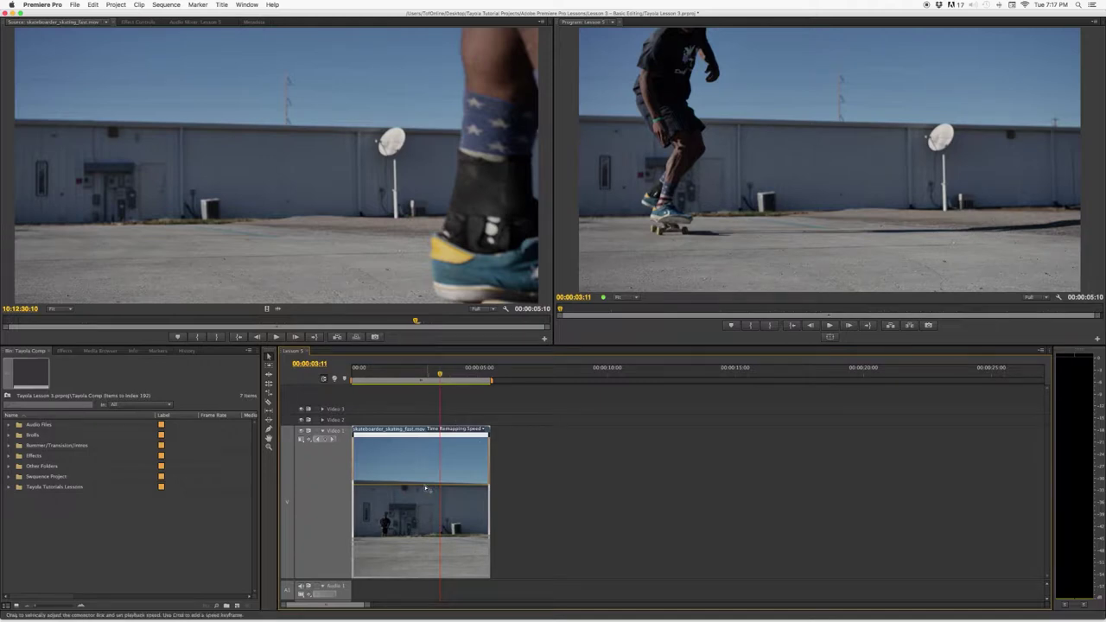
Move the playhead to 00:00:02:11 and expand Time Remapping in the clip's Effect Controls to show the Speed property.
left_click(371, 375)
left_click(381, 374)
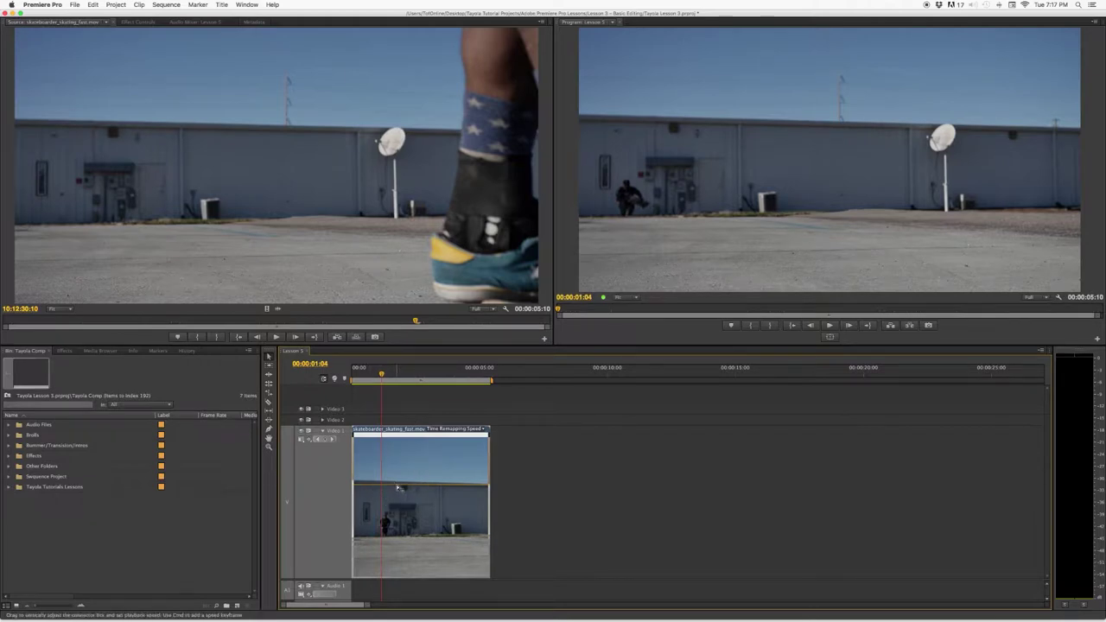
mouse_move(397, 489)
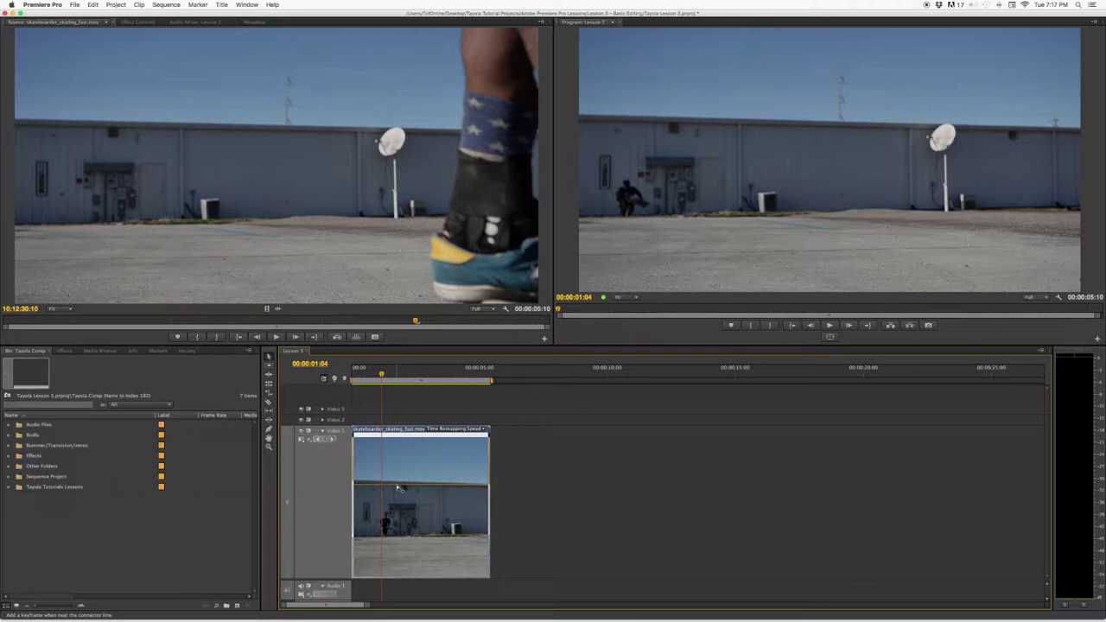
left_click_drag(388, 381, 414, 378)
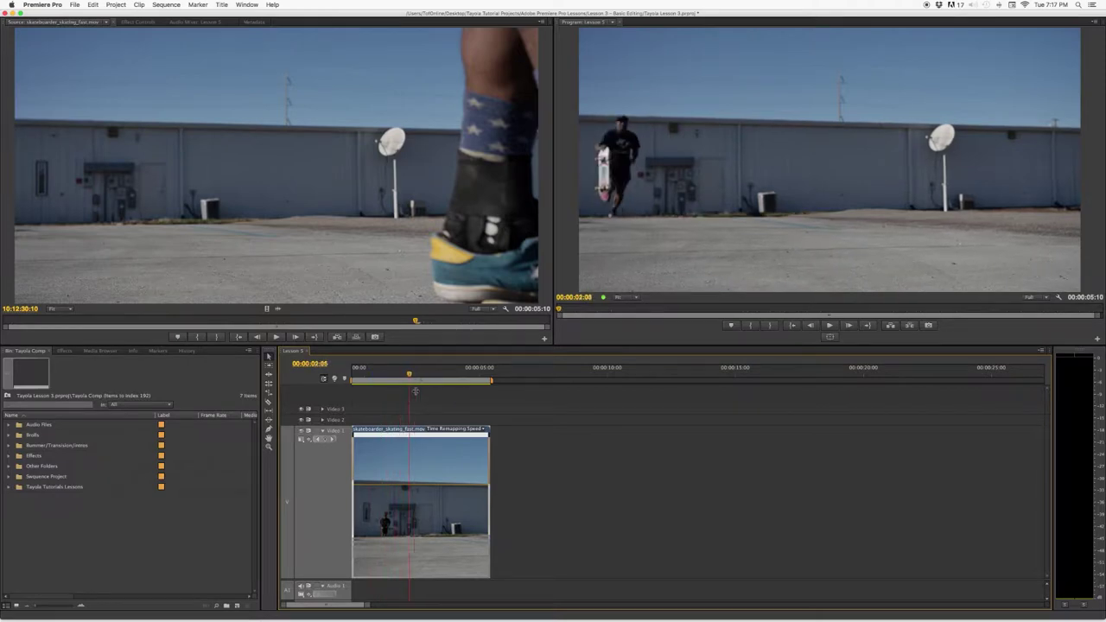
left_click(138, 23)
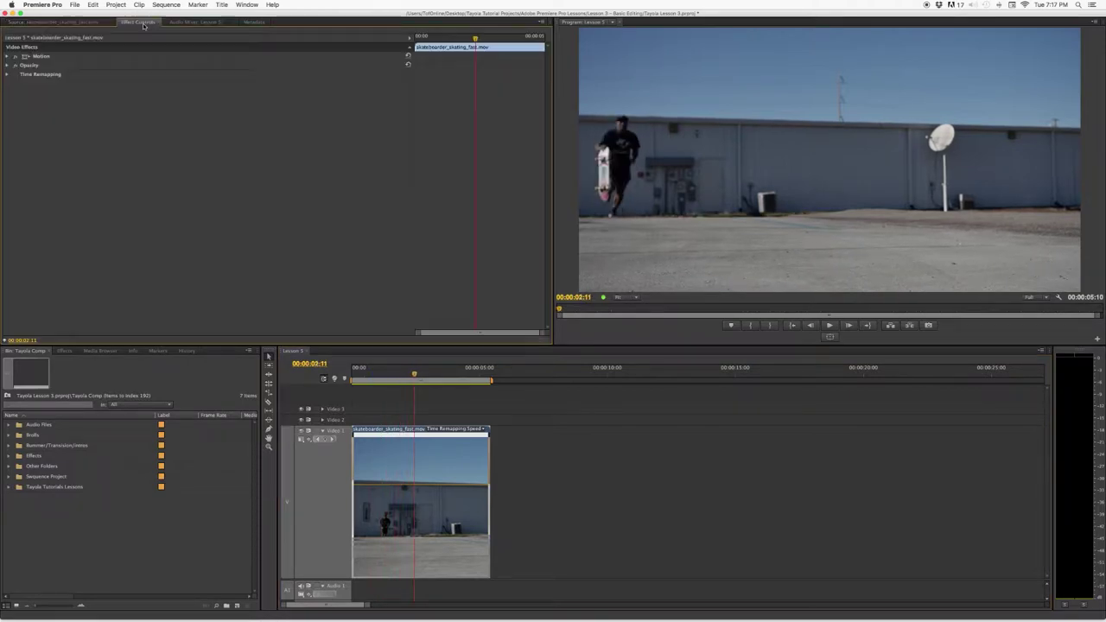
left_click(7, 75)
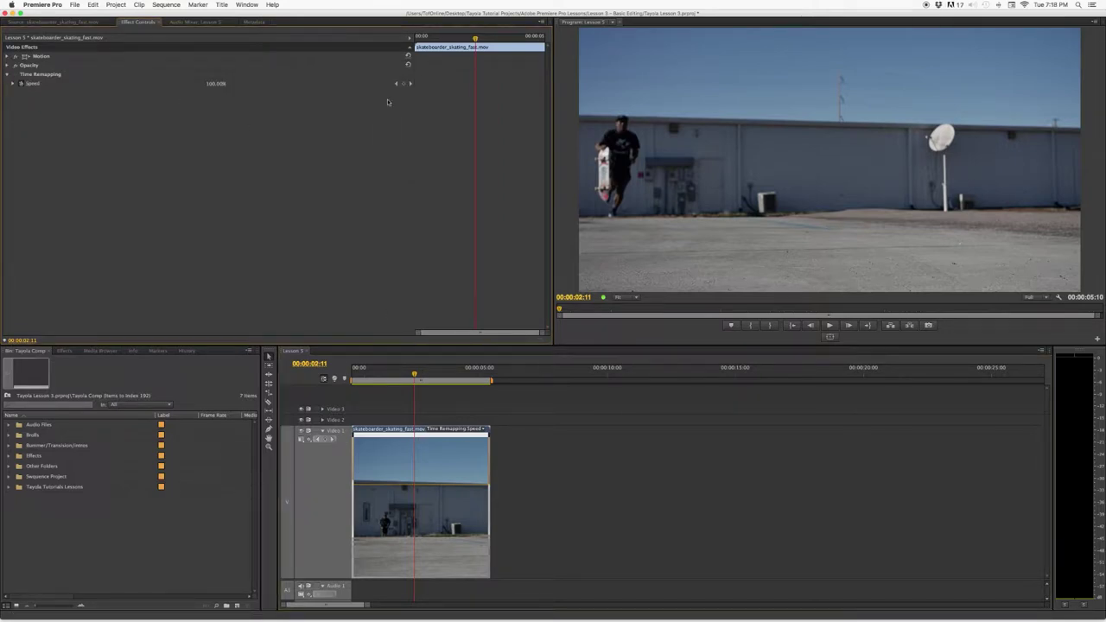
Add a speed keyframe to the skateboarder clip at about 00:00:03:04, step back a few frames and play across it.
left_click(123, 85)
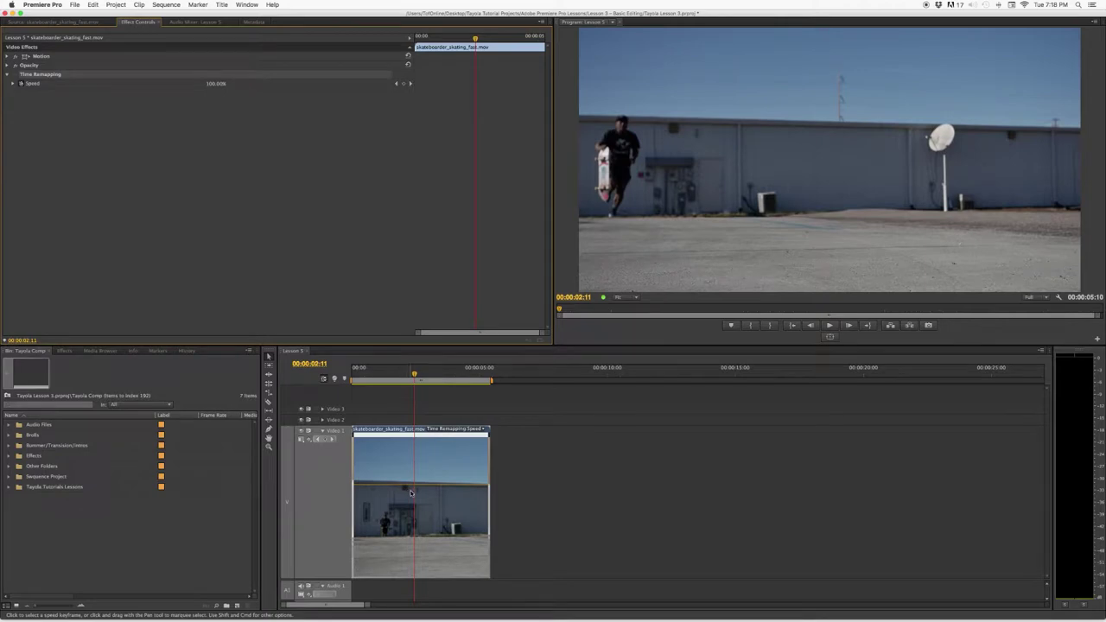
mouse_move(414, 376)
left_mouse_down()
mouse_move(386, 377)
mouse_move(432, 372)
left_mouse_up()
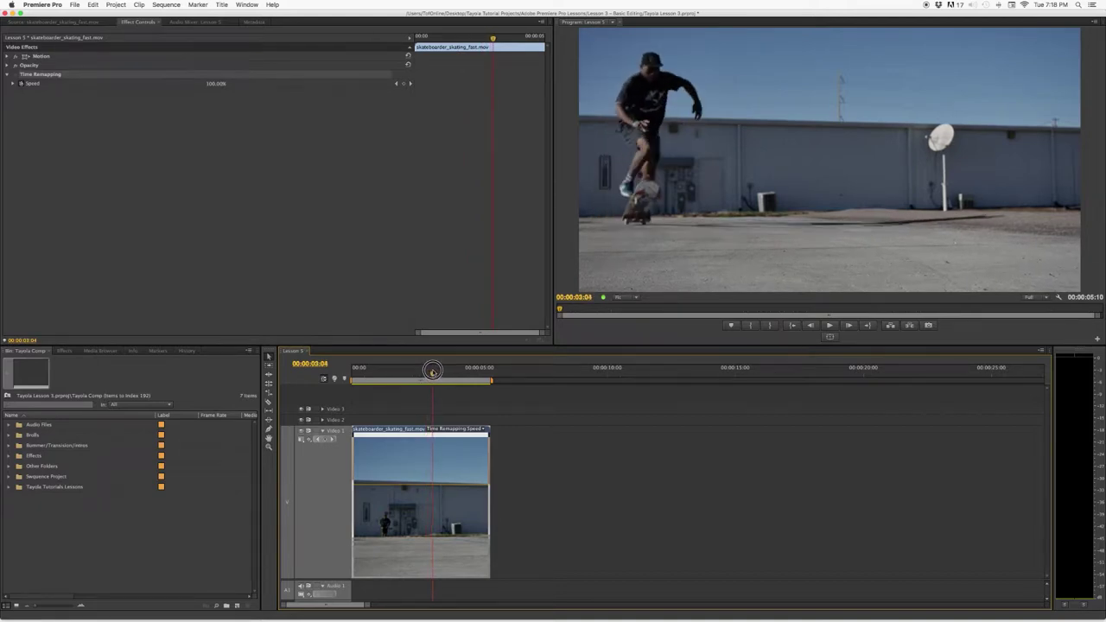
left_click(433, 488, "super")
key("Left")
key("Left")
key("Left")
key("Left")
key("Left")
key("Left")
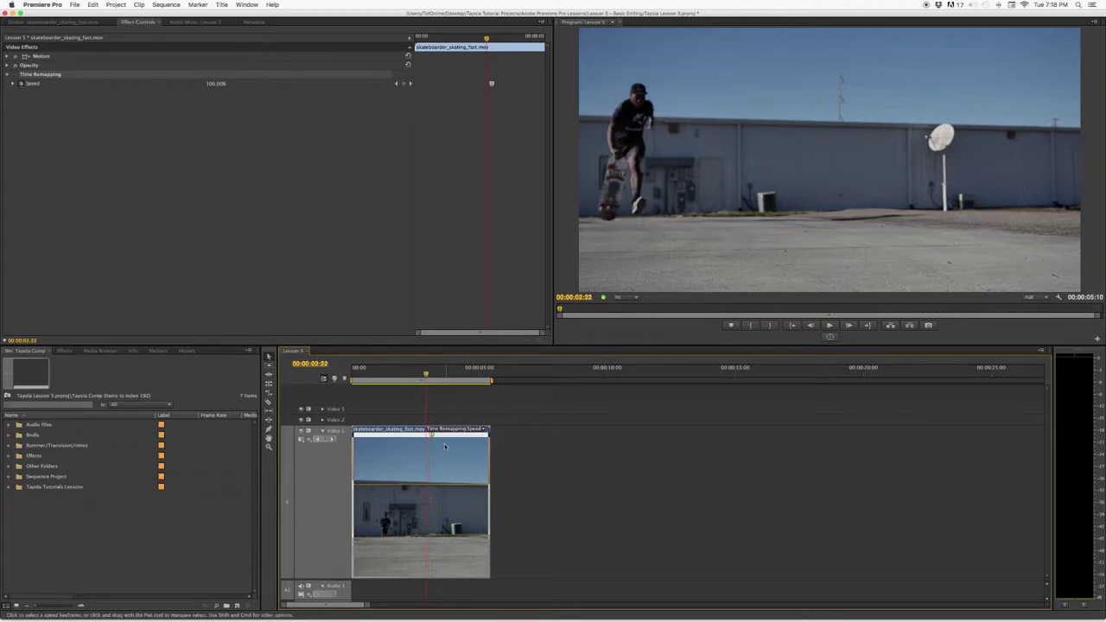
key("space")
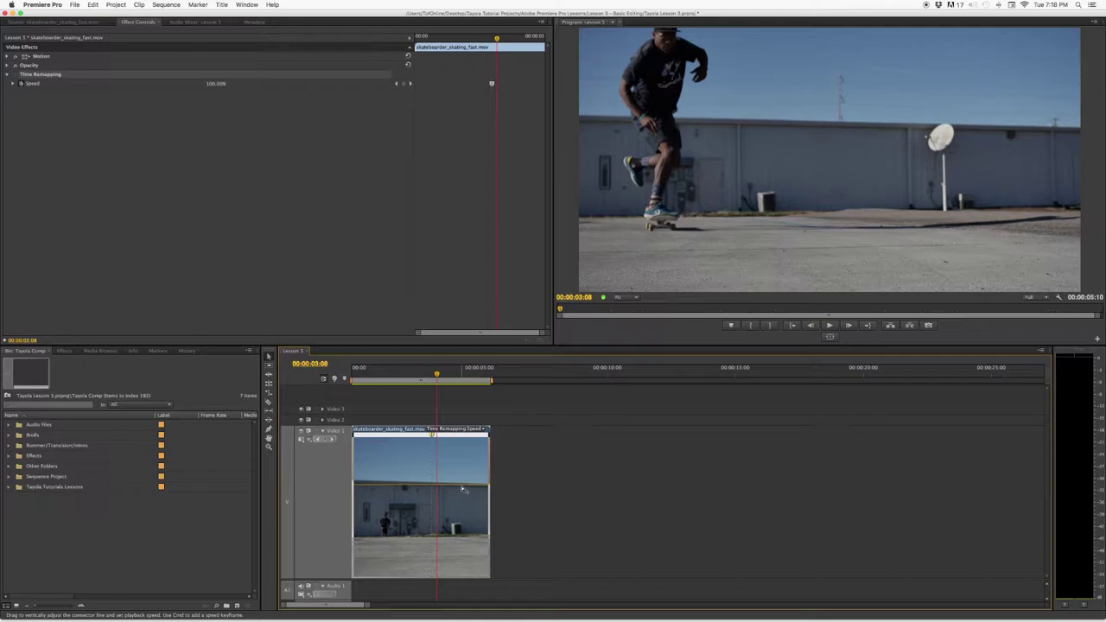
Try raising the clip's speed after the keyframe to 170%, play the result, and undo the speed change.
left_click_drag(457, 486, 458, 453)
left_click(380, 372)
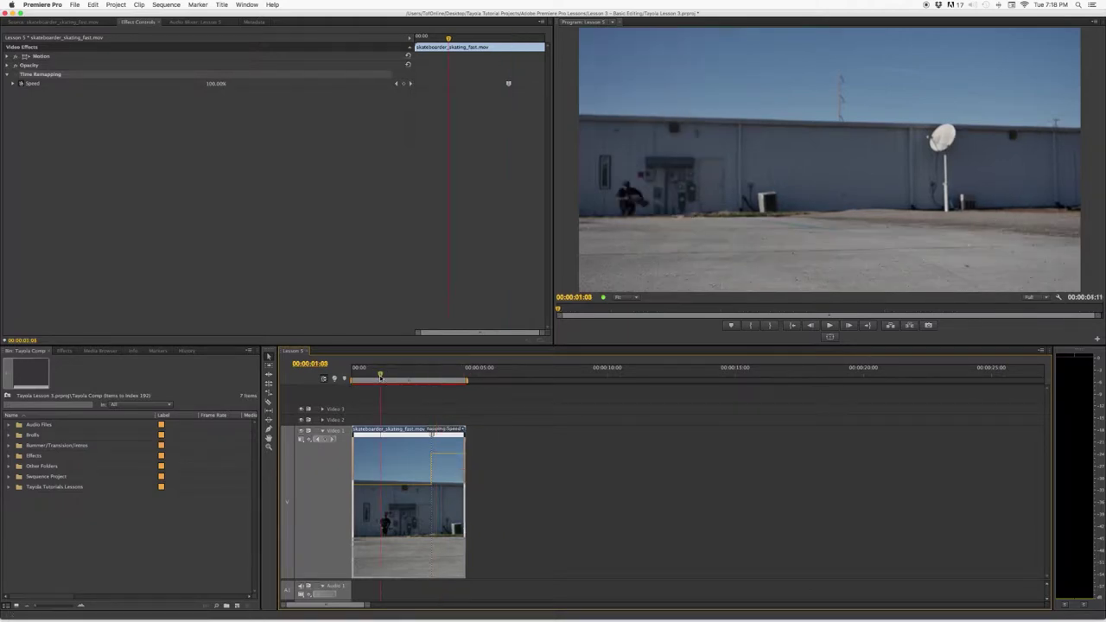
left_click_drag(406, 381, 371, 383)
key("space")
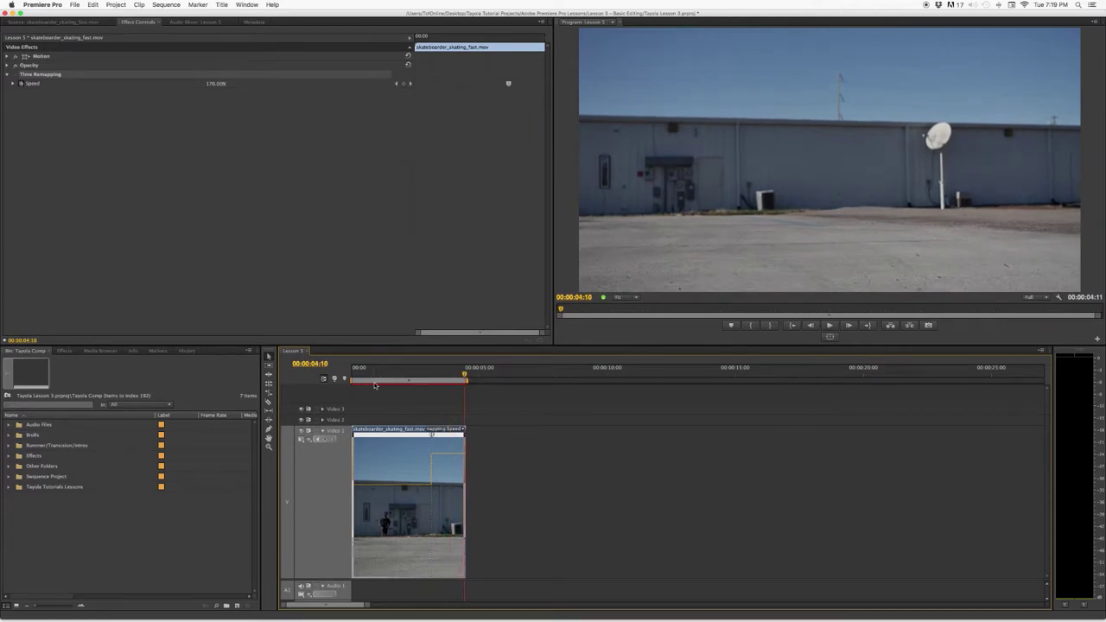
key("space")
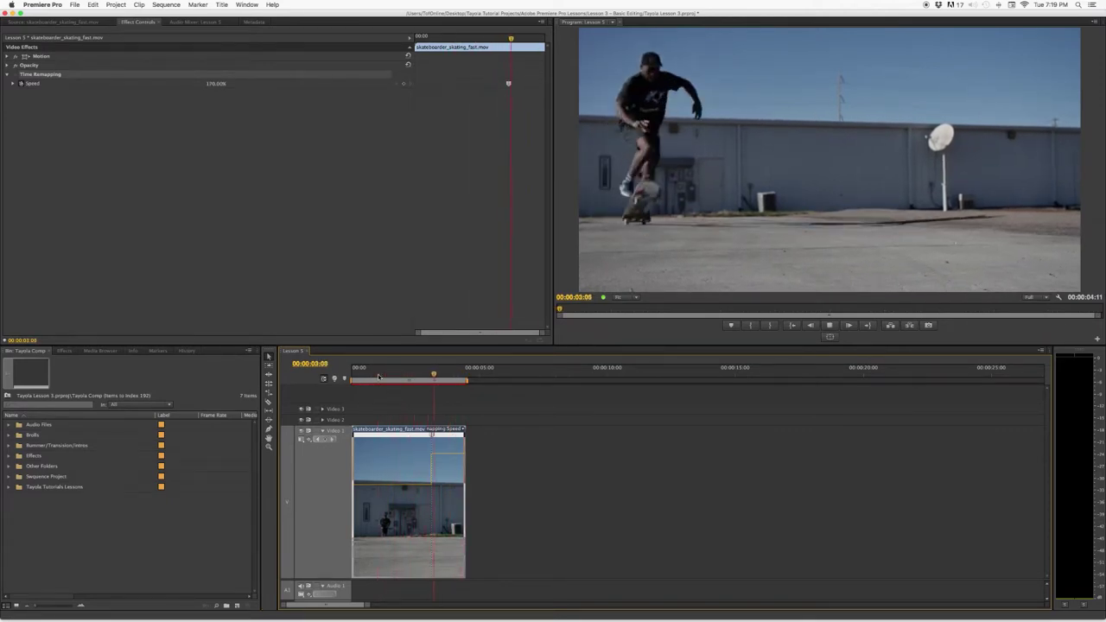
key("space")
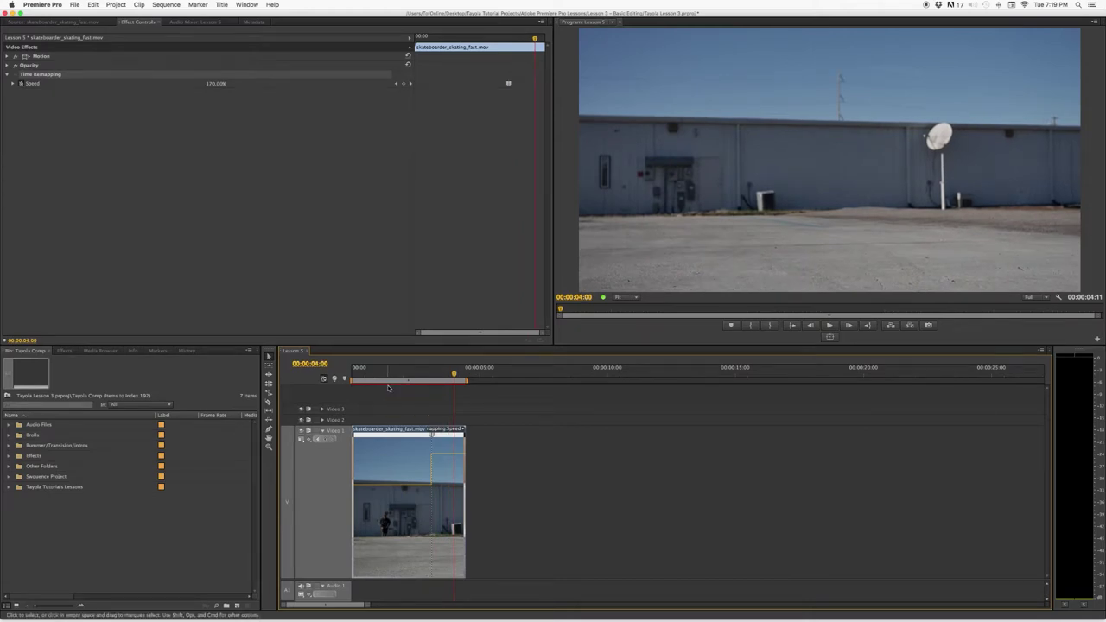
key("super+z")
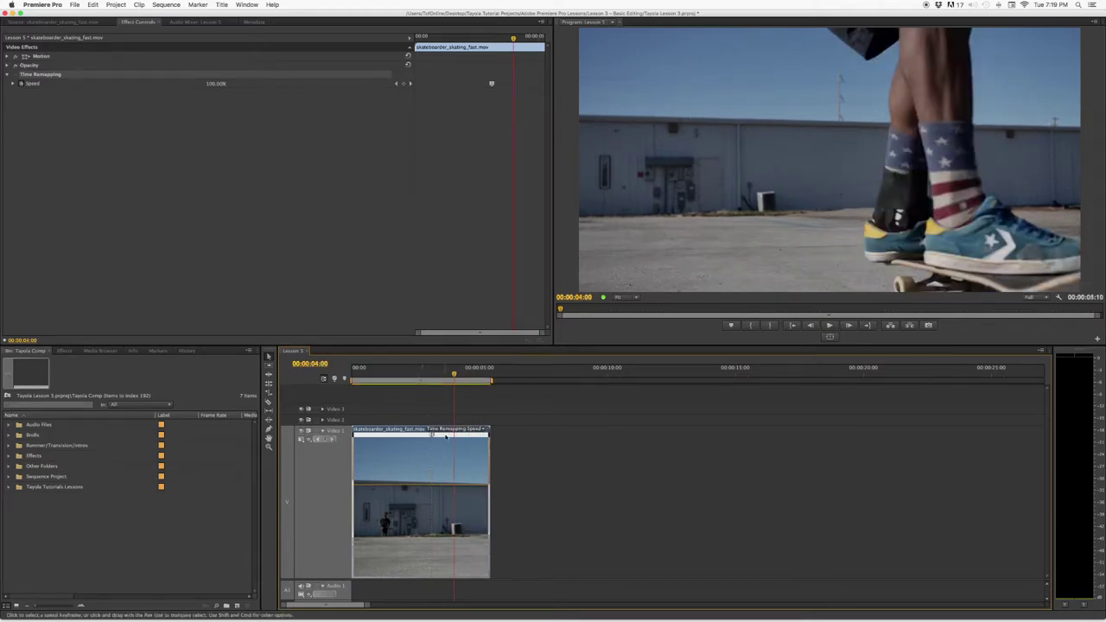
Split the speed keyframe into a gradual transition running from about 00:00:02:11 to 00:00:03:03.
left_click(429, 435, "super")
mouse_move(433, 437)
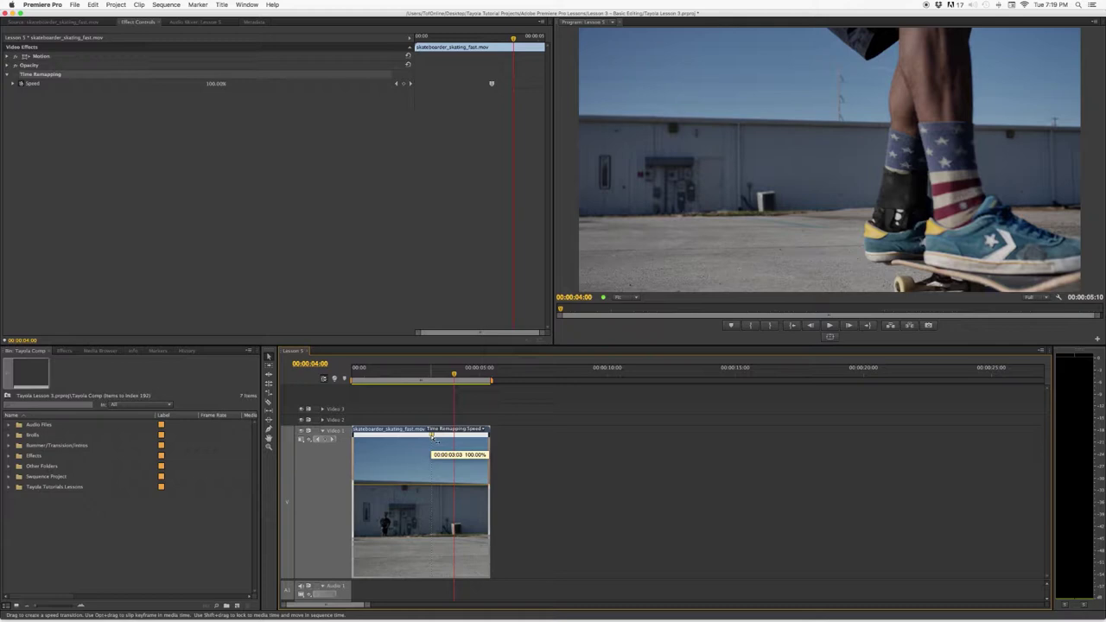
mouse_move(433, 437)
left_mouse_down()
mouse_move(350, 441)
mouse_move(413, 437)
left_mouse_up()
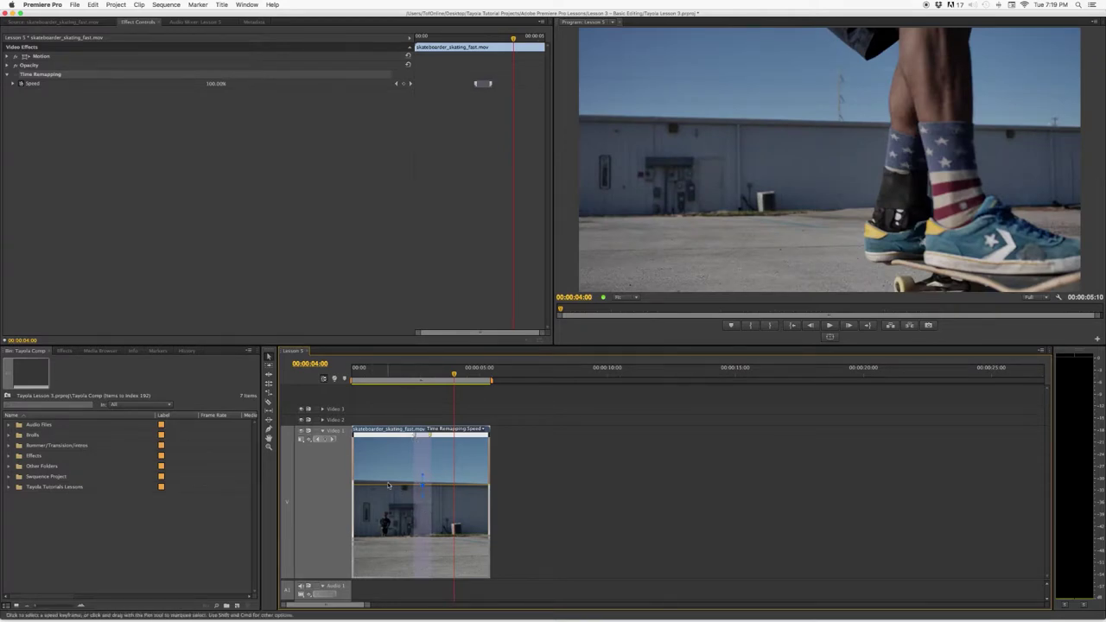
Raise the clip's speed before the transition to 180% and lower the speed after it to 50%.
mouse_move(385, 489)
left_click_drag(379, 487, 380, 454)
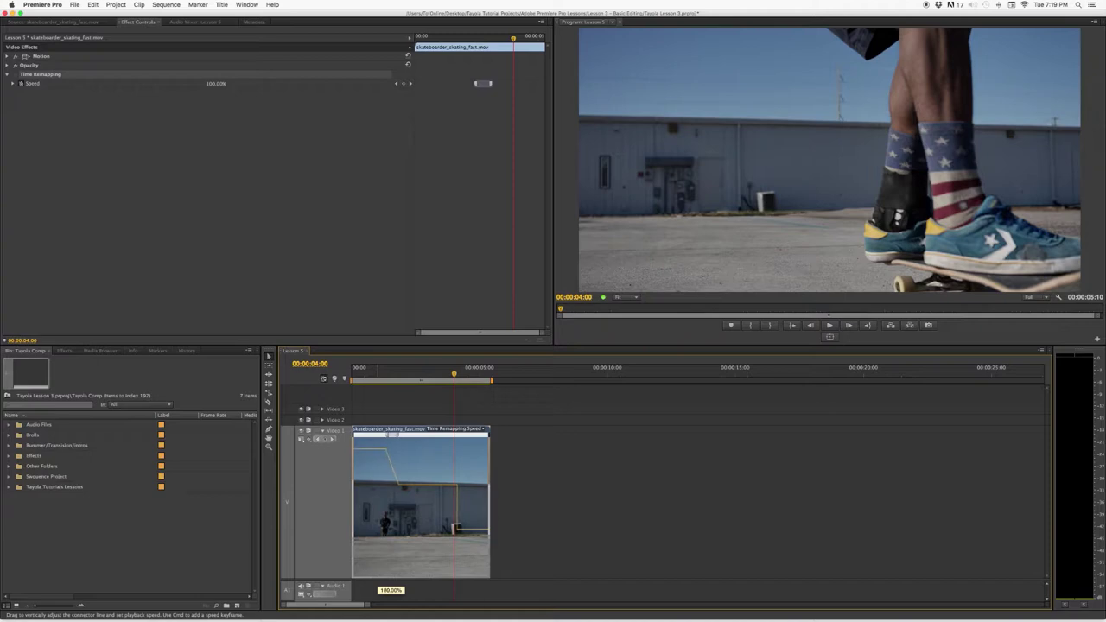
left_click_drag(393, 445, 393, 436)
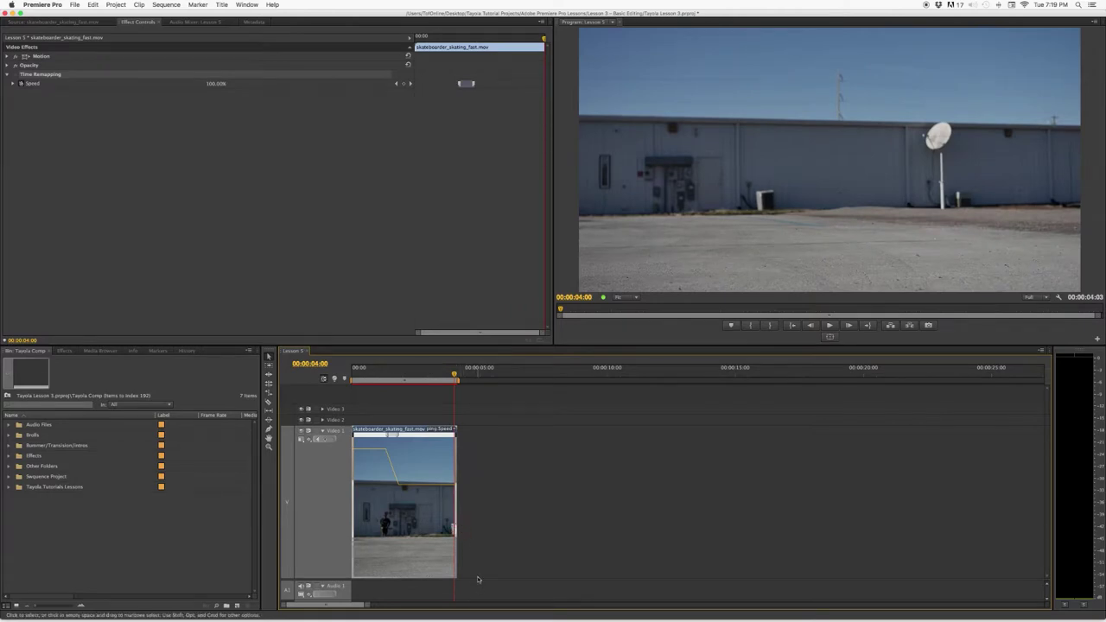
key("backslash")
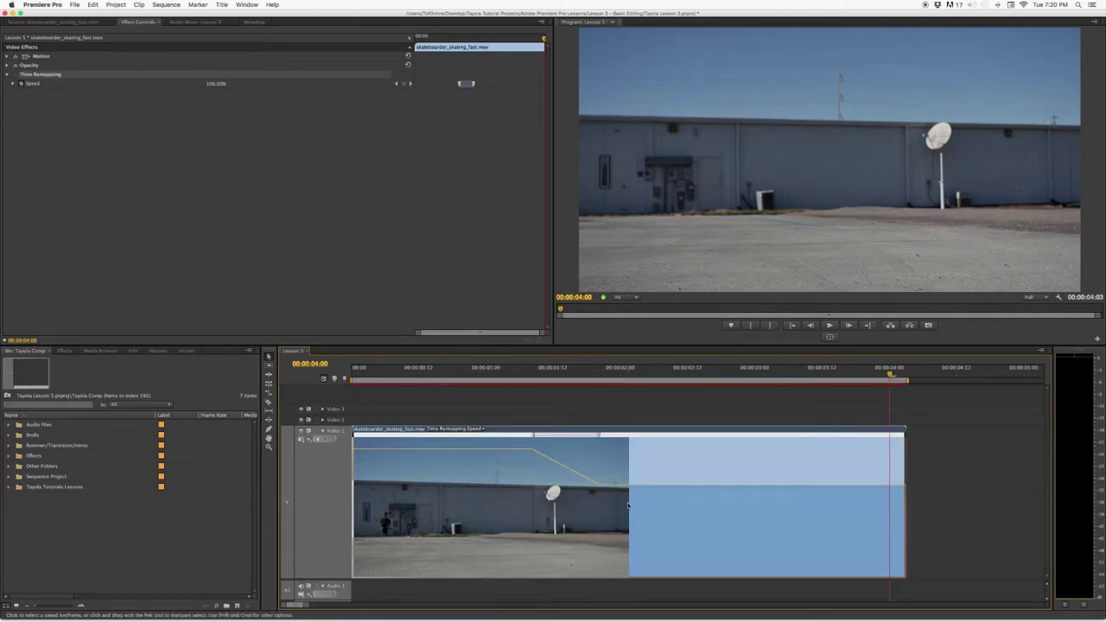
mouse_move(651, 489)
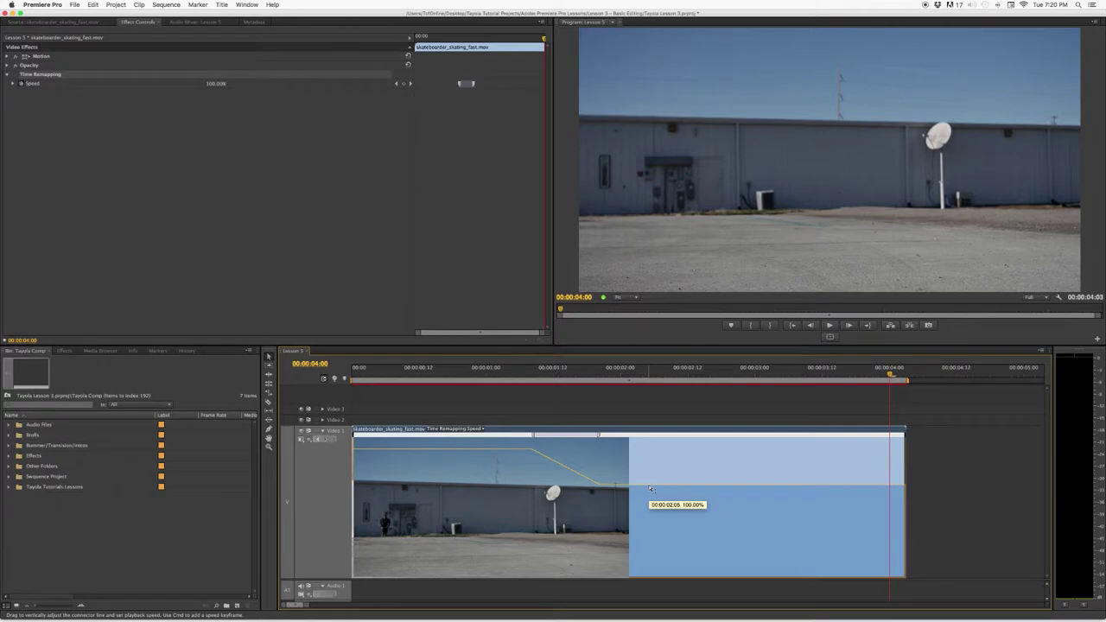
left_click_drag(651, 489, 649, 506)
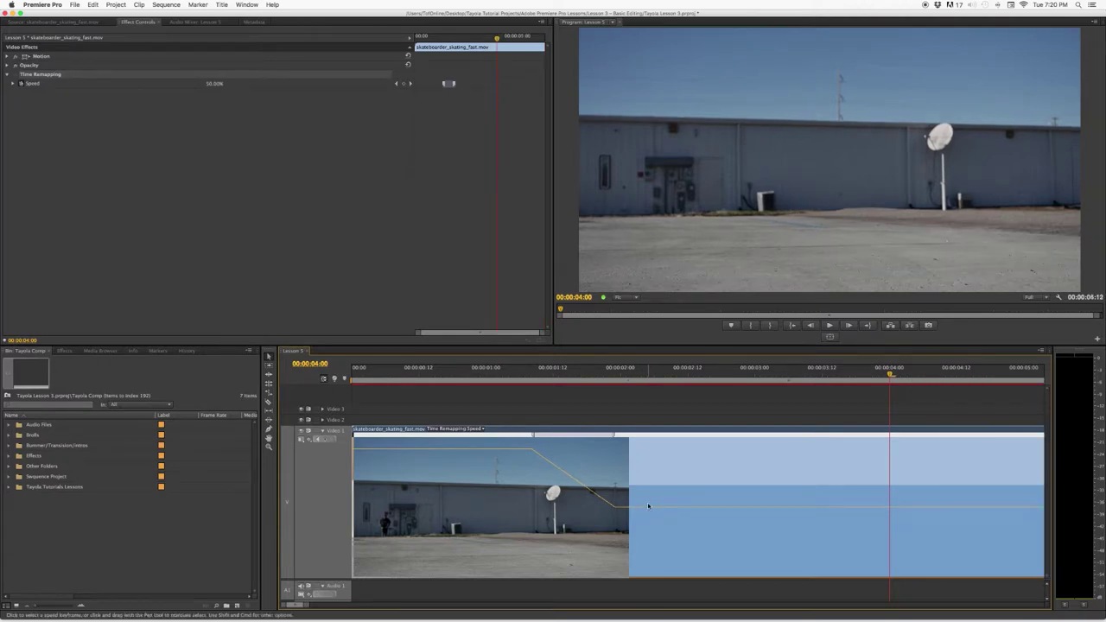
key("minus")
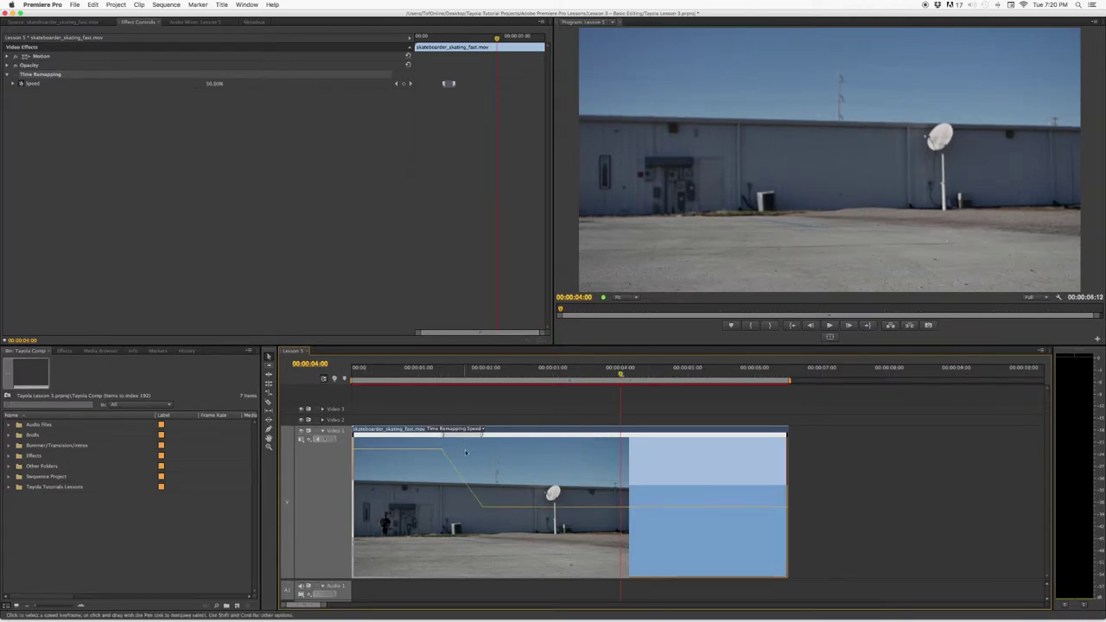
Place the playhead inside the speed transition at 00:00:01:15, and play the remapped clip from the sequence start.
left_click(460, 377)
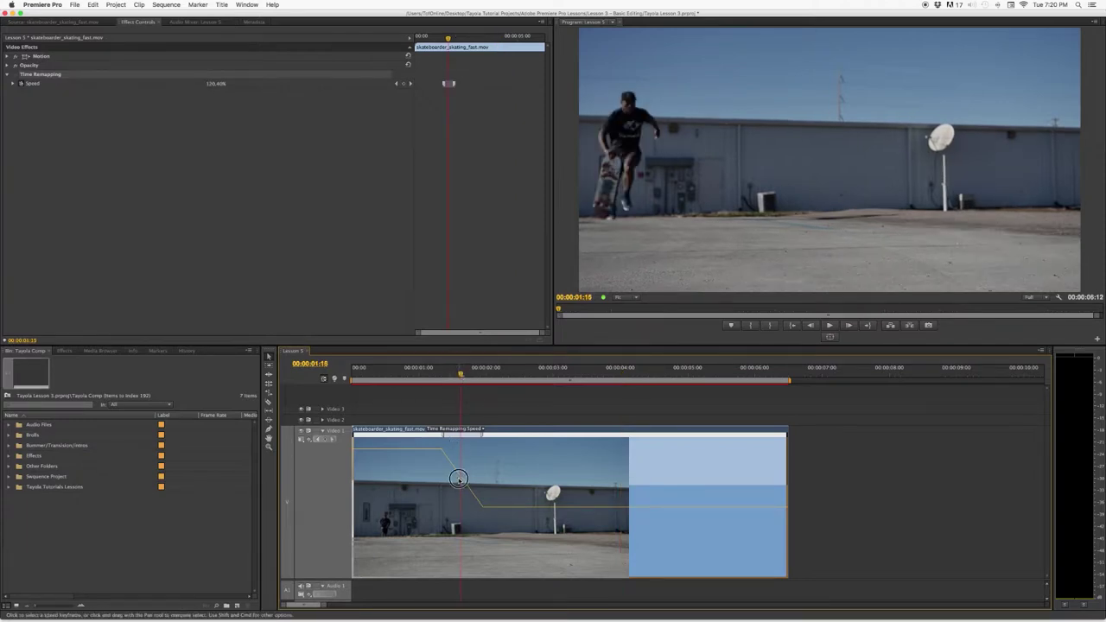
key("Home")
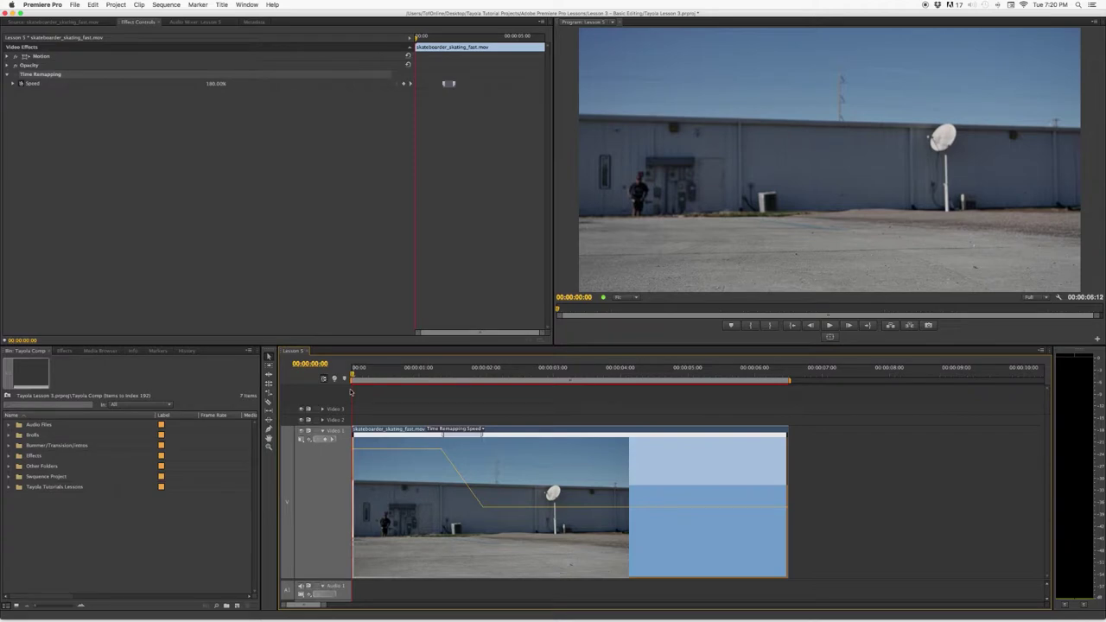
key("space")
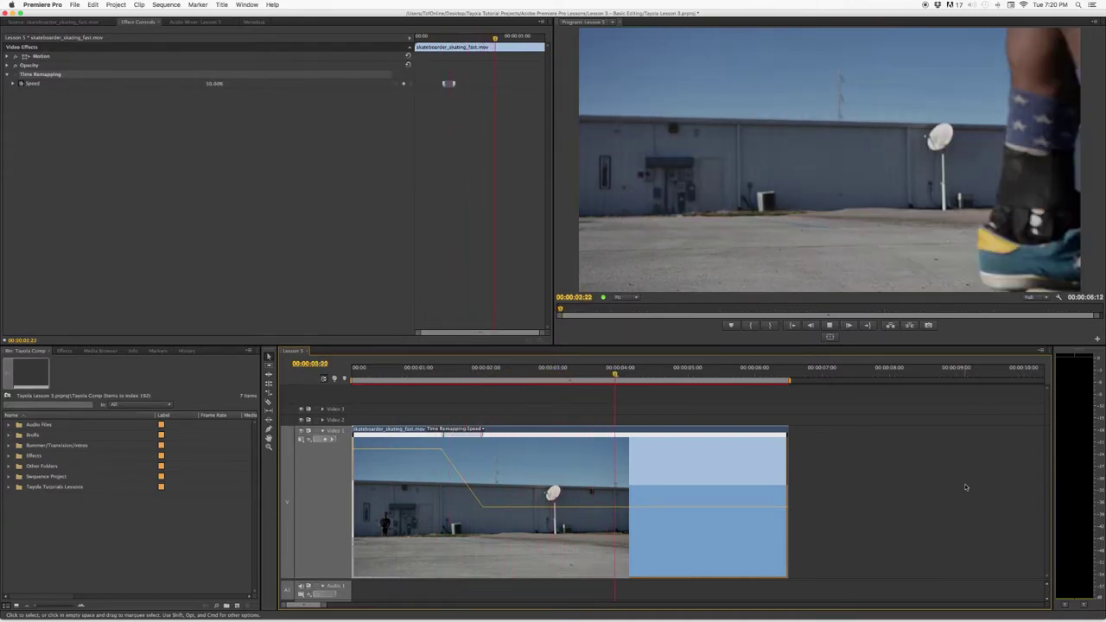
key("space")
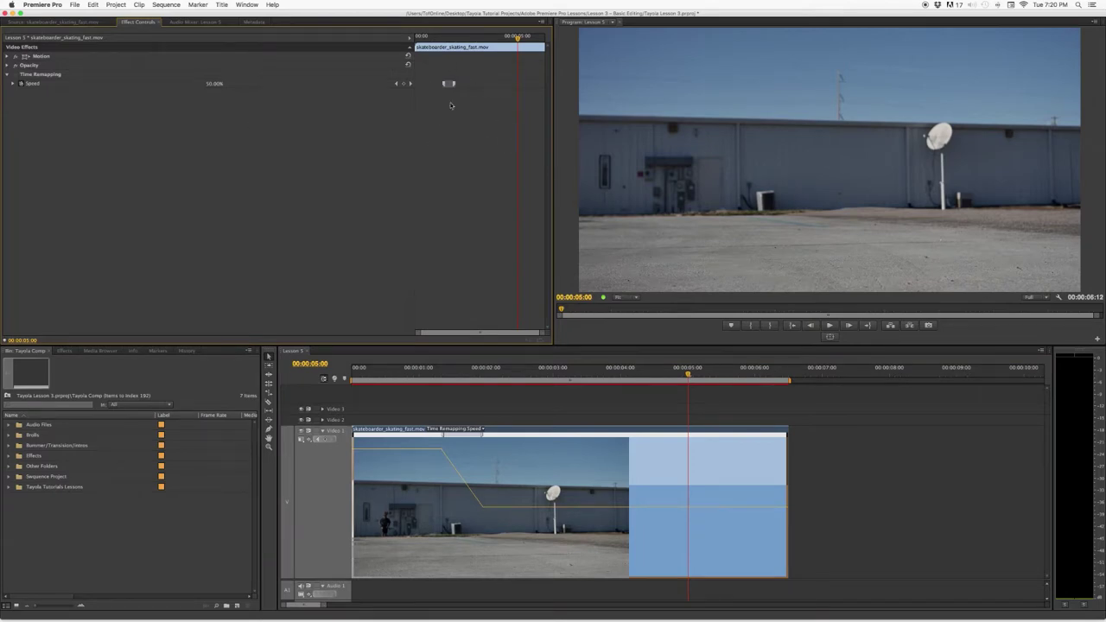
Examine the two halves of the speed keyframe in Effect Controls and the matching ramp on the clip.
left_click(50, 76)
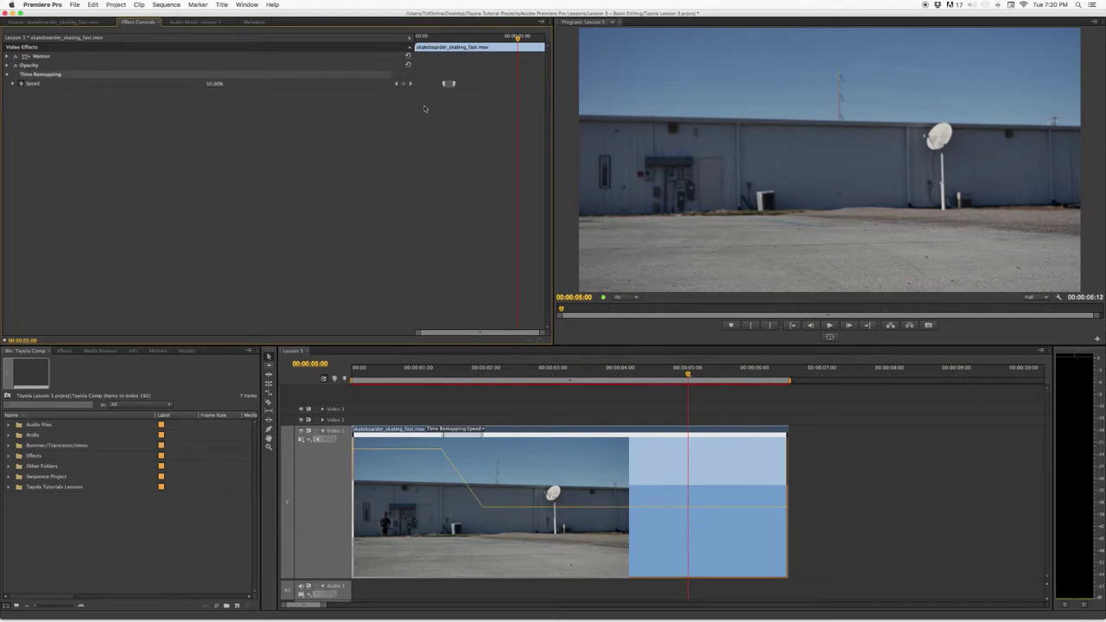
left_click(445, 84)
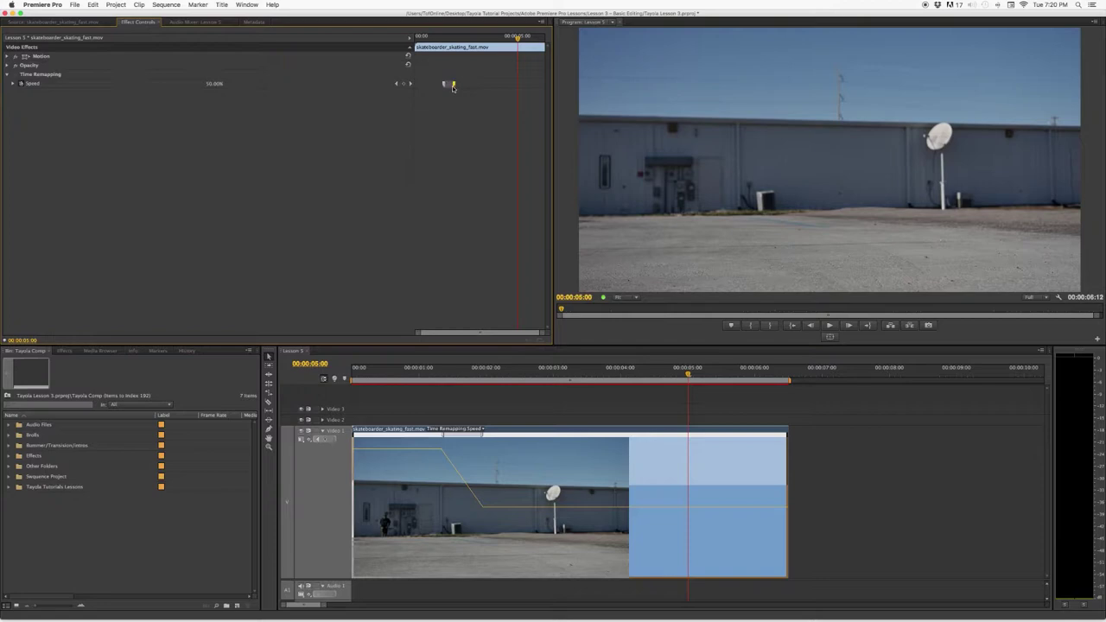
left_click_drag(444, 83, 463, 281)
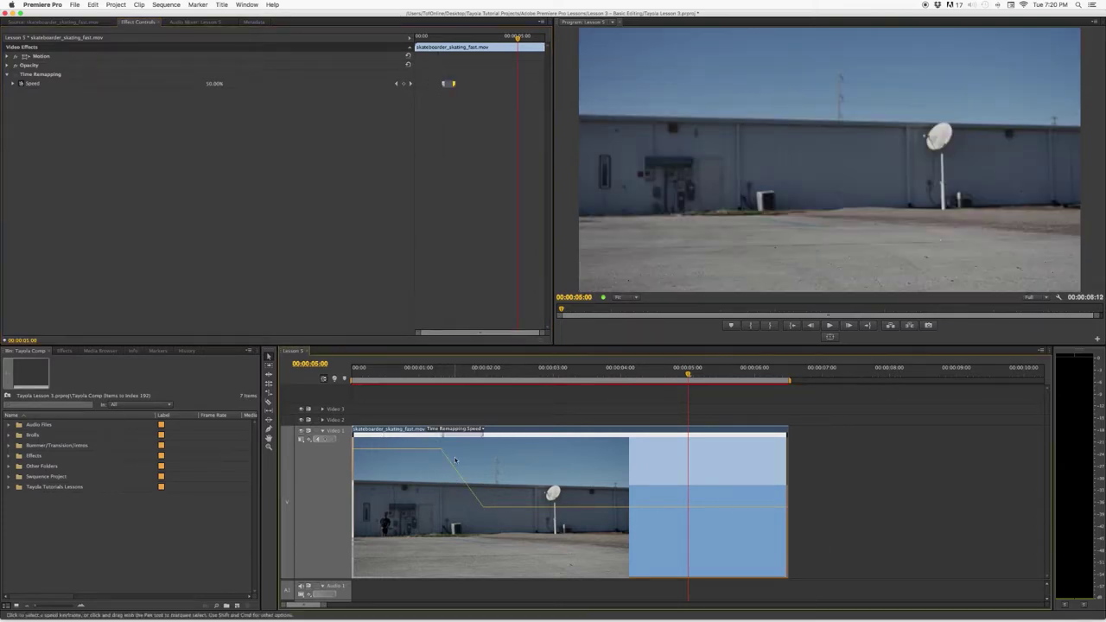
left_click(452, 481)
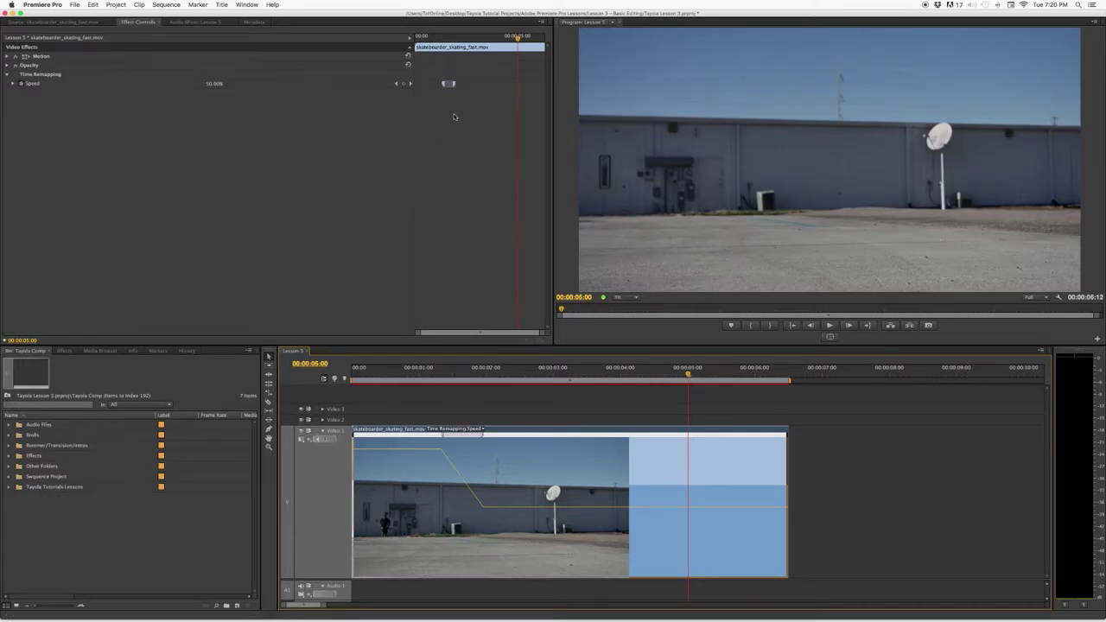
Play the clip across the speed ramp, and scrub through the ramp from 00:00:01:08 to 00:00:01:15.
left_click(394, 373)
key("space")
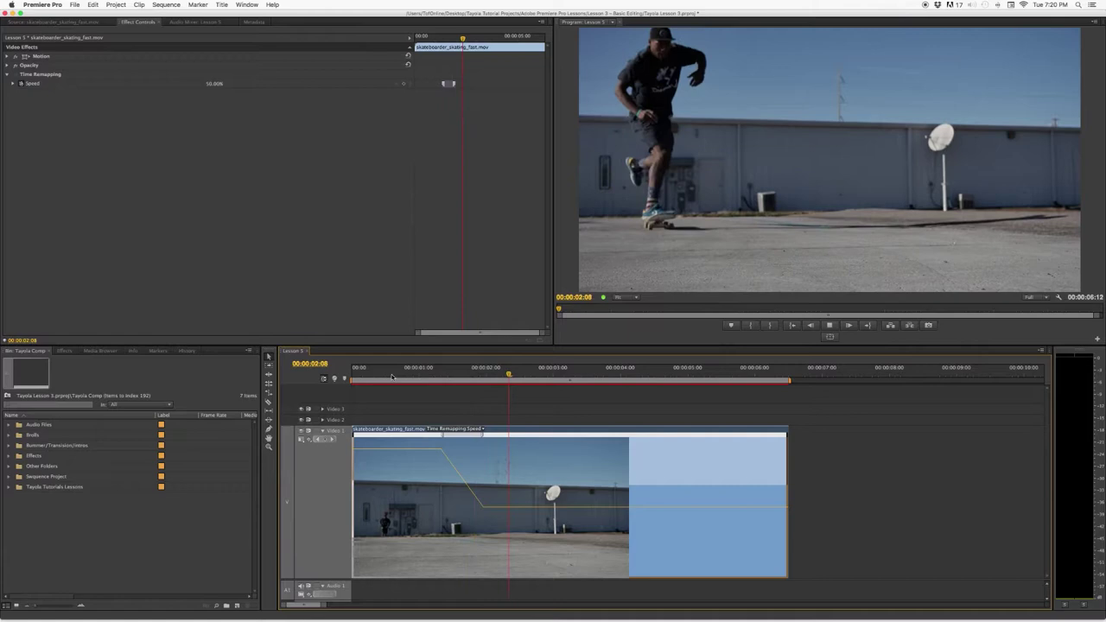
key("space")
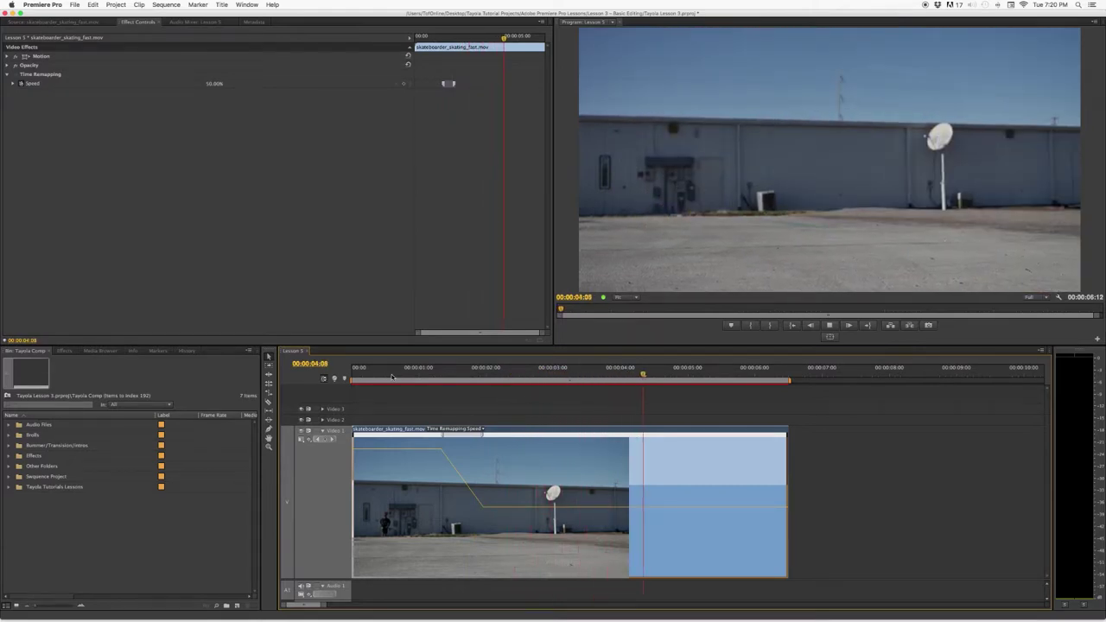
left_click(442, 369)
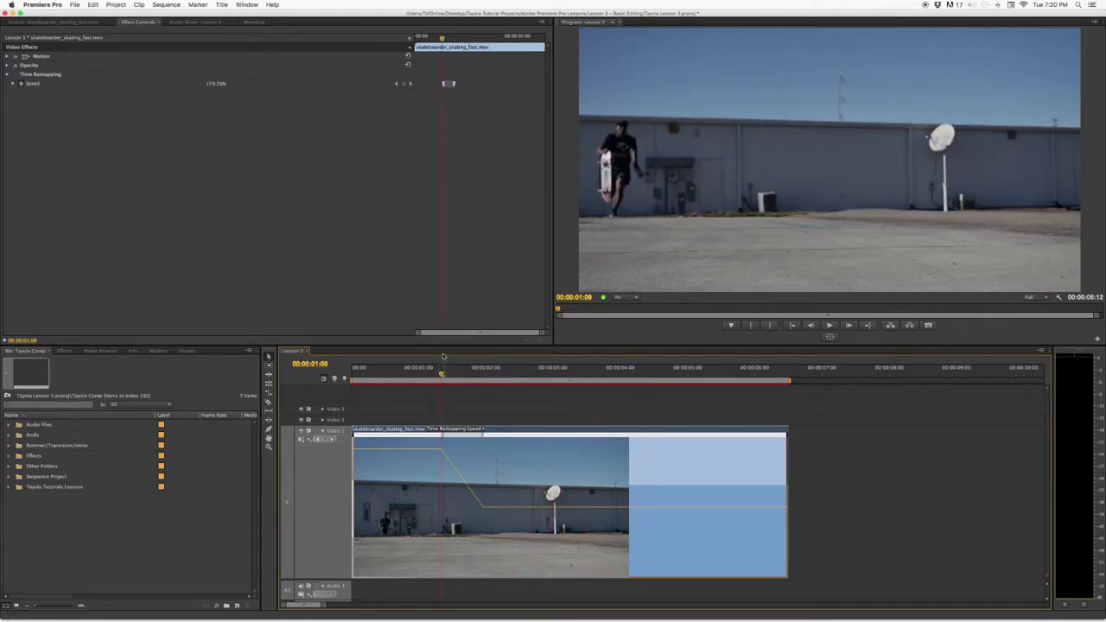
left_click_drag(442, 374, 461, 374)
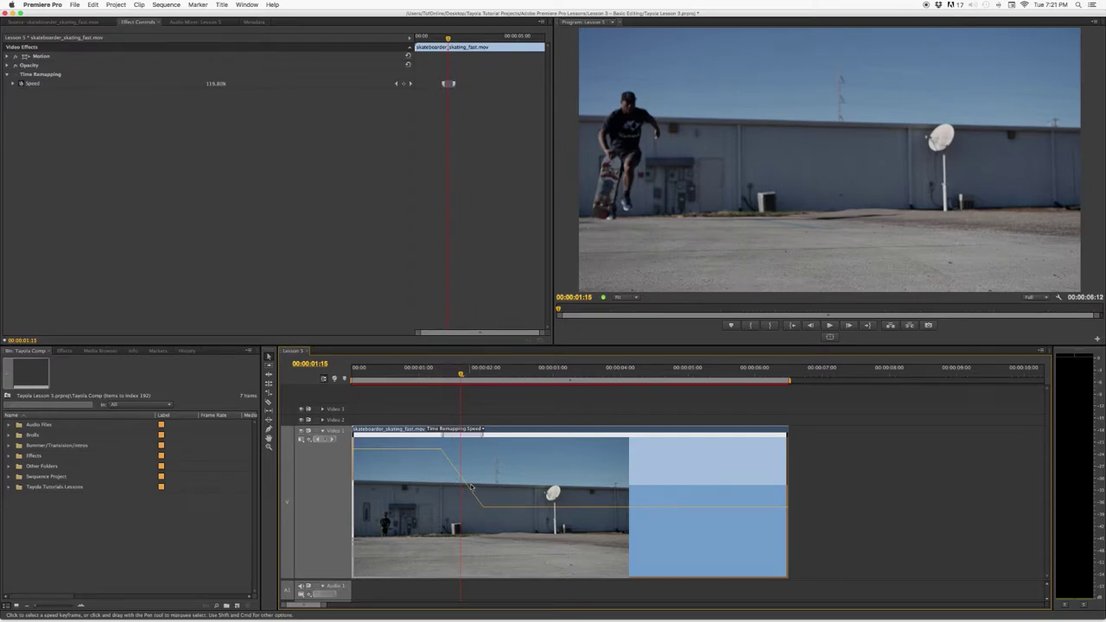
Undo the speed changes before and after the transition, keeping the split keyframe.
mouse_move(436, 375)
left_mouse_down()
mouse_move(413, 376)
mouse_move(535, 384)
mouse_move(450, 388)
left_mouse_up()
left_click_drag(486, 496, 508, 461)
left_click(543, 507)
left_click(543, 489)
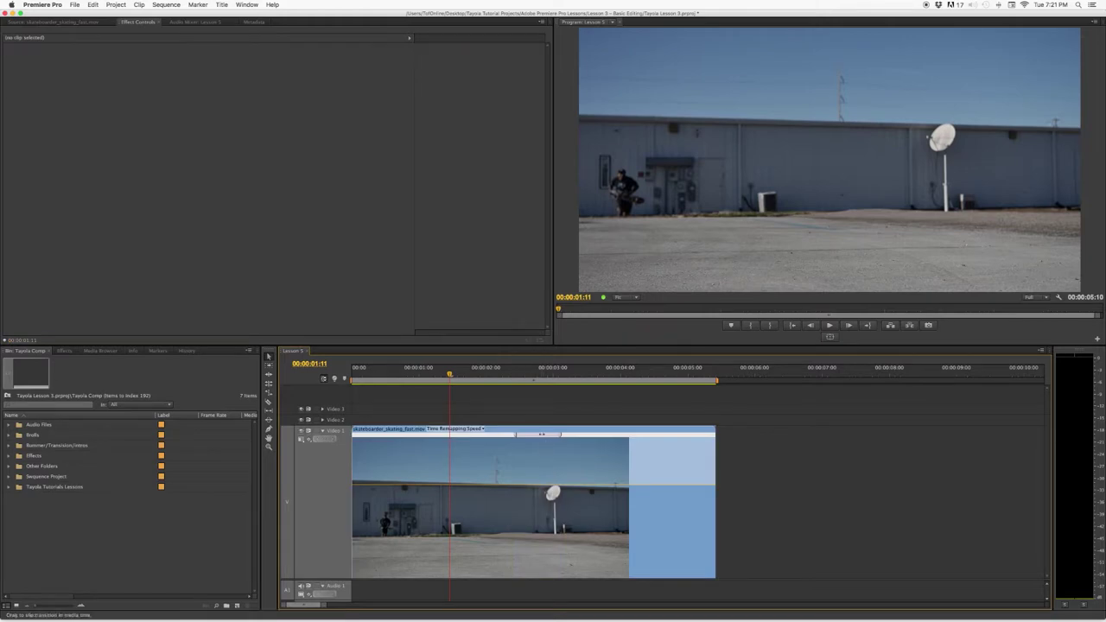
Raise the speed before the transition until the clip lasts about 00:00:04:03, and lower the speed after it until it lasts about 00:00:05:08.
left_click(540, 441)
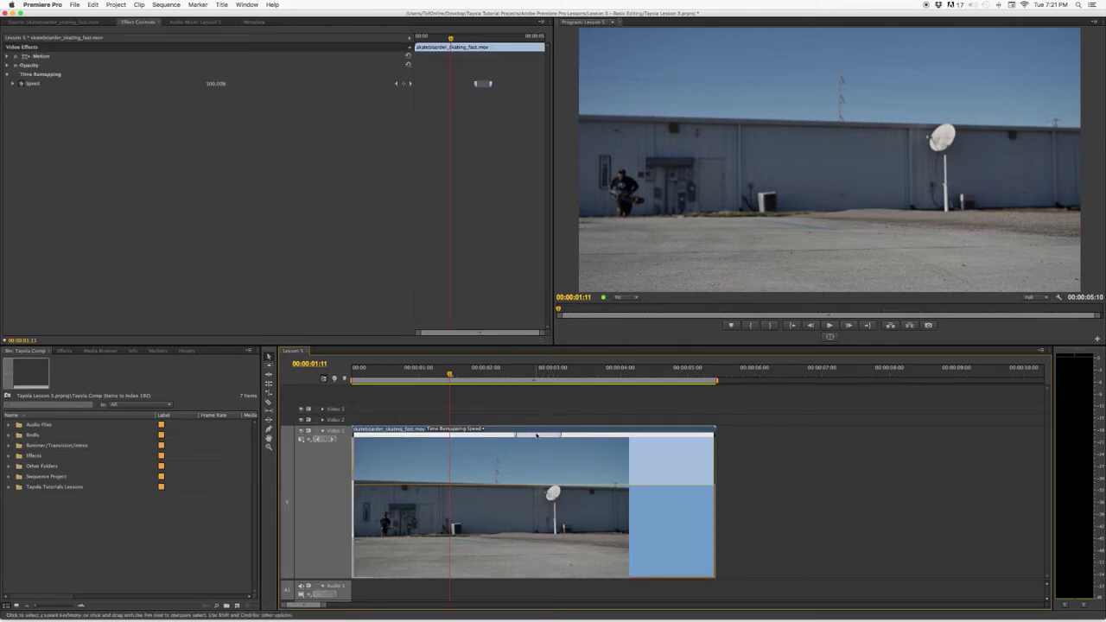
left_click(539, 432)
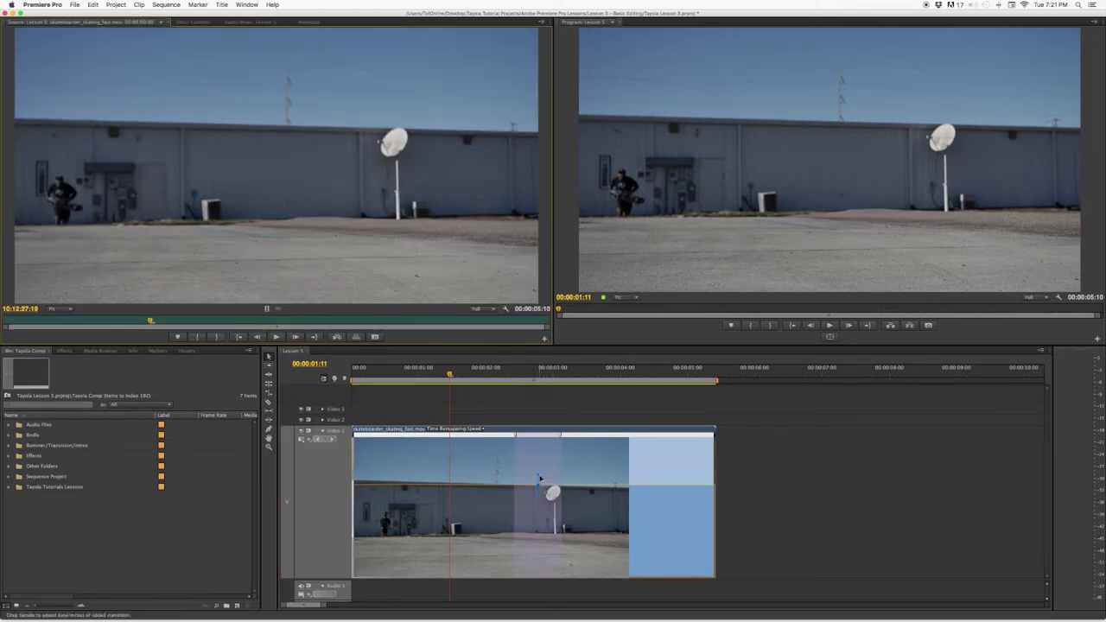
mouse_move(493, 489)
left_mouse_down()
mouse_move(501, 483)
mouse_move(501, 495)
left_mouse_up()
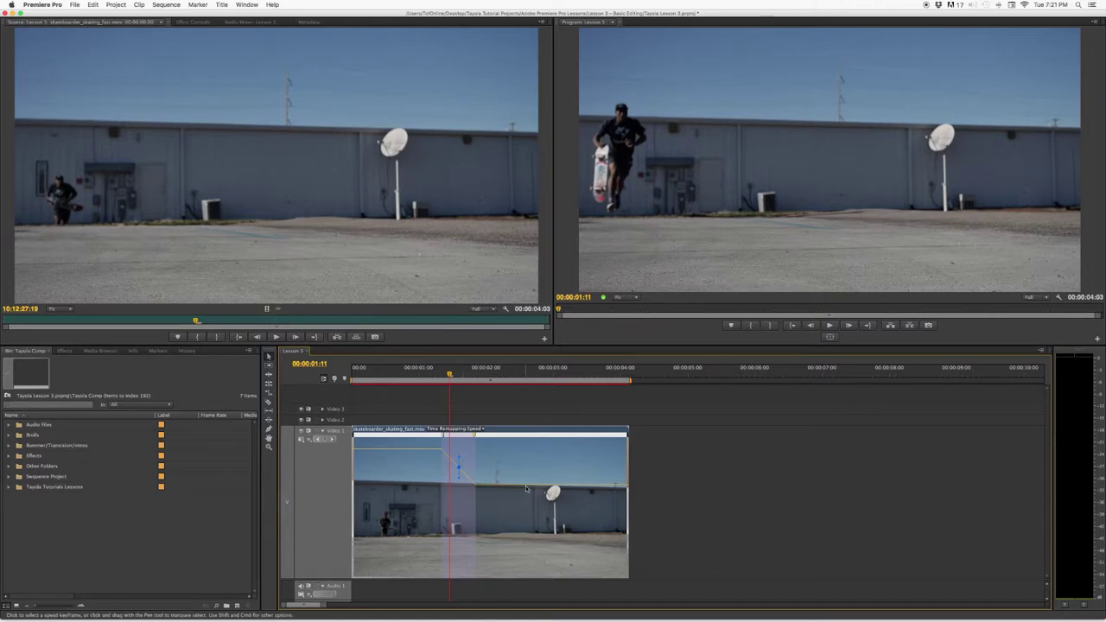
left_click_drag(527, 489, 527, 508)
Ease the clip's Time Remapping speed transition by rotating its curve handle into a smooth S-shaped ramp.
left_click(452, 429)
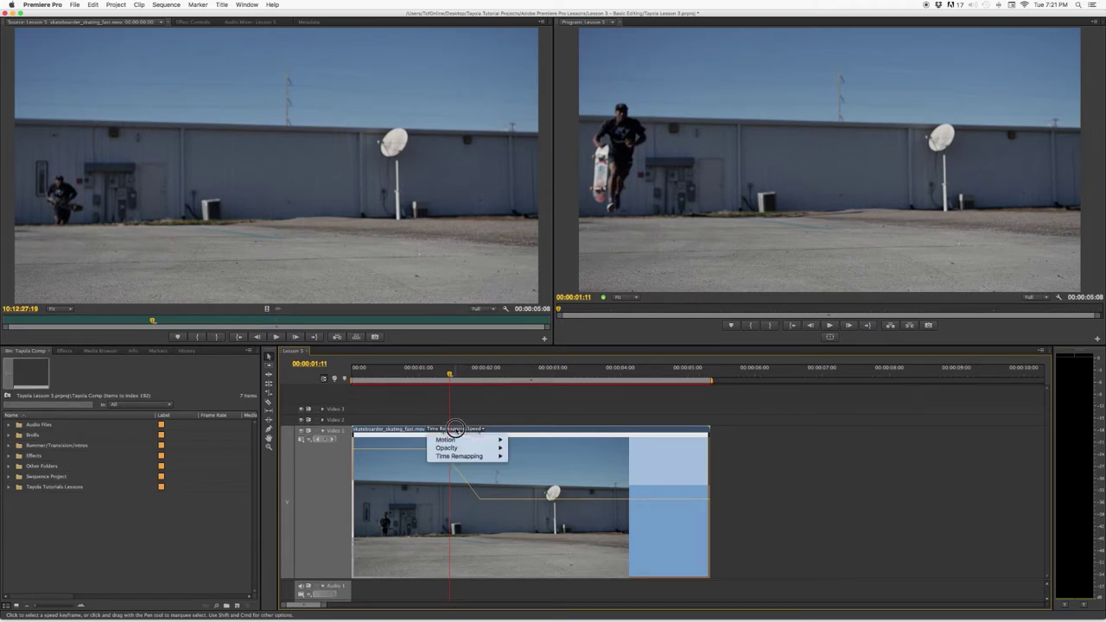
left_click(469, 495)
left_click(461, 434)
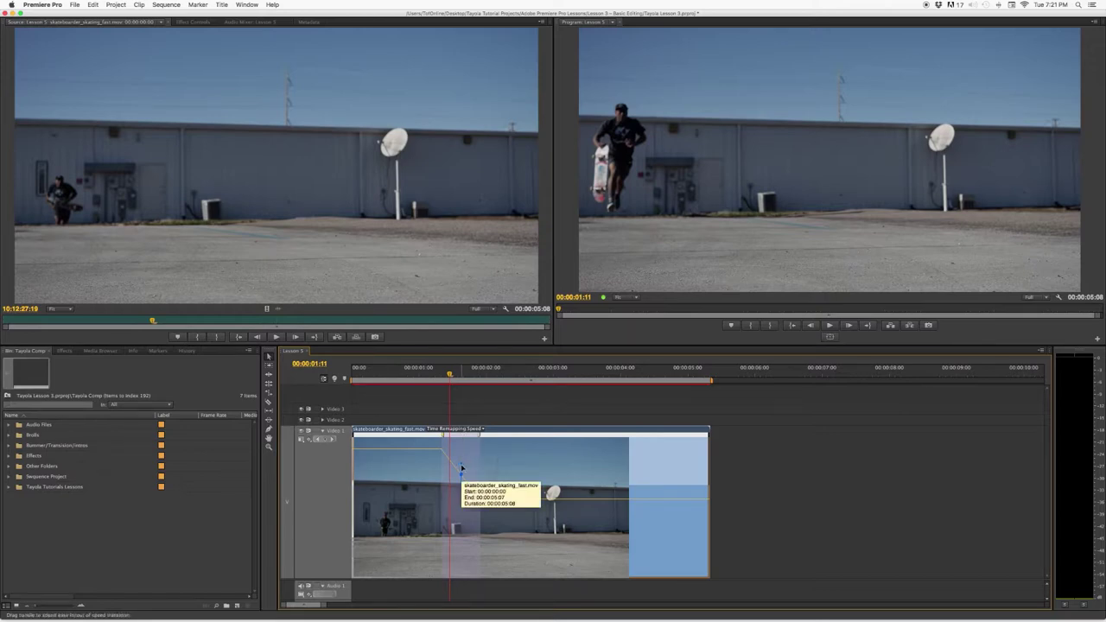
key("equal")
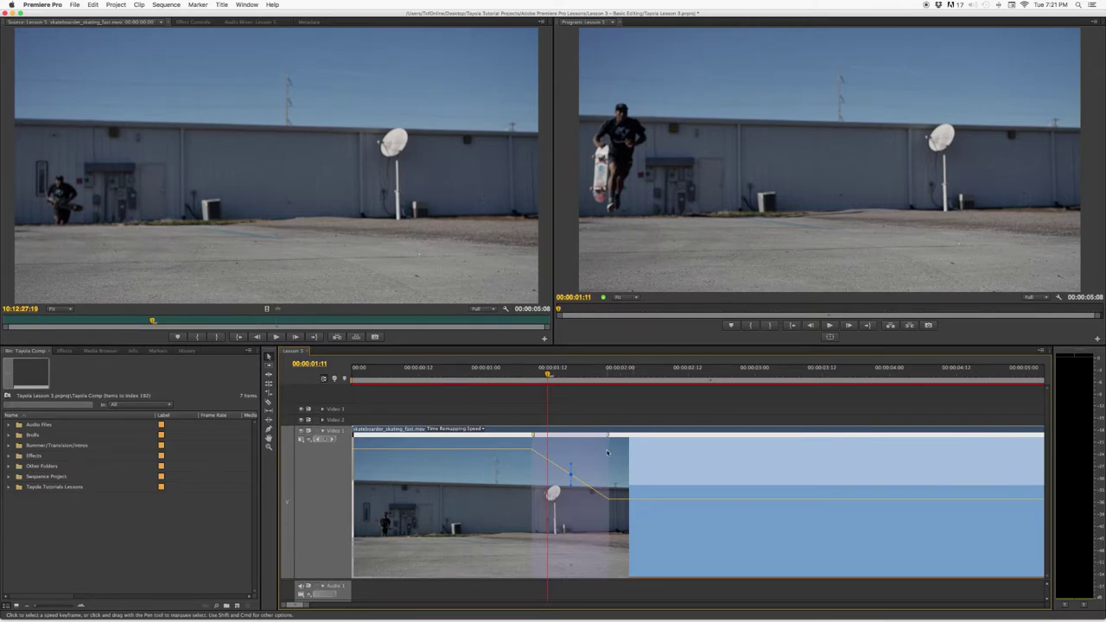
key("equal")
left_click_drag(671, 469, 608, 468)
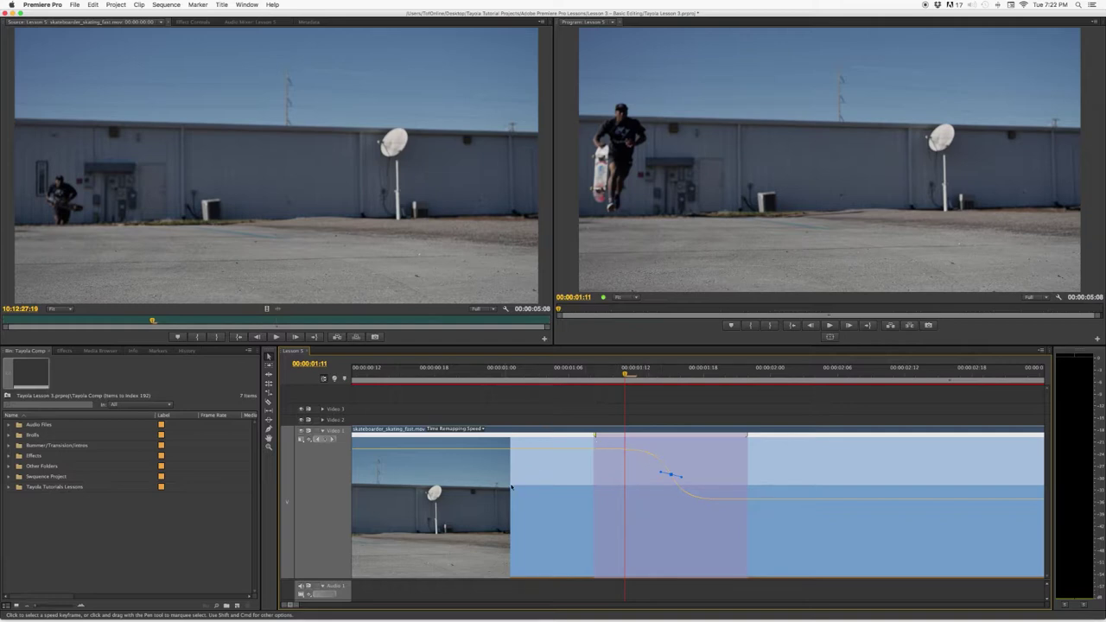
mouse_move(662, 472)
left_mouse_down()
mouse_move(659, 498)
mouse_move(666, 455)
mouse_move(662, 463)
left_mouse_up()
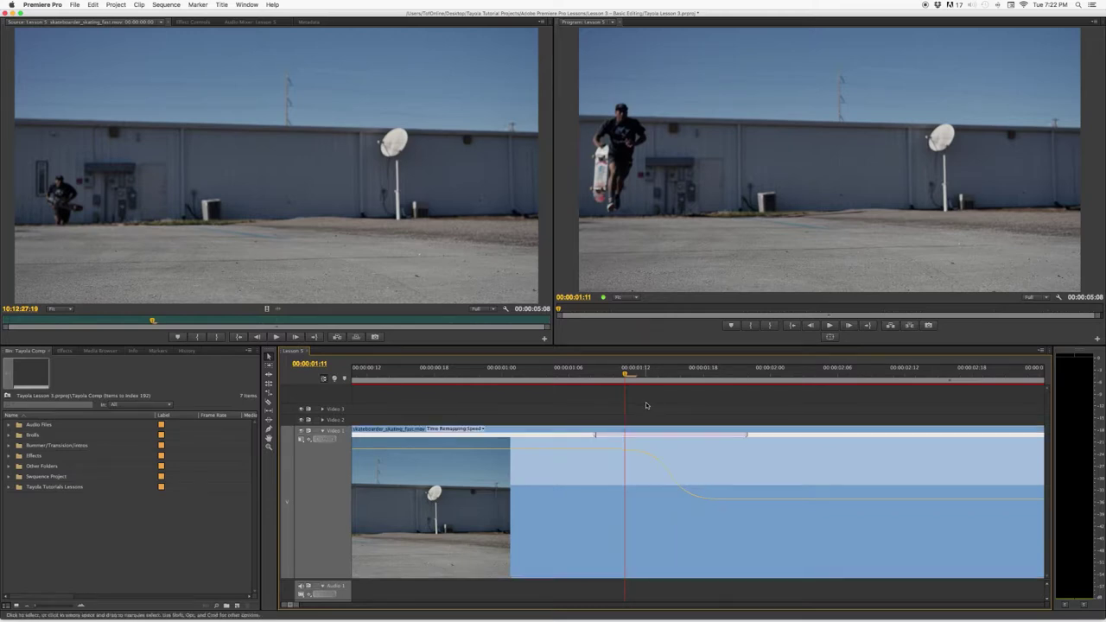
Play the skating clip from before the speed transition to review the eased ramp.
key("minus")
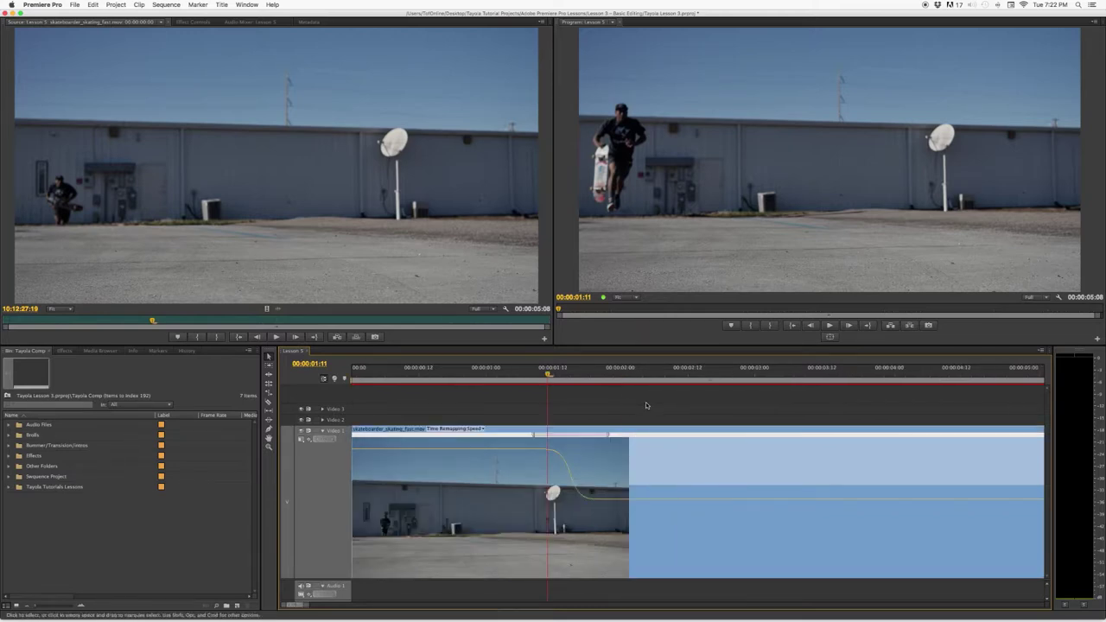
key("minus")
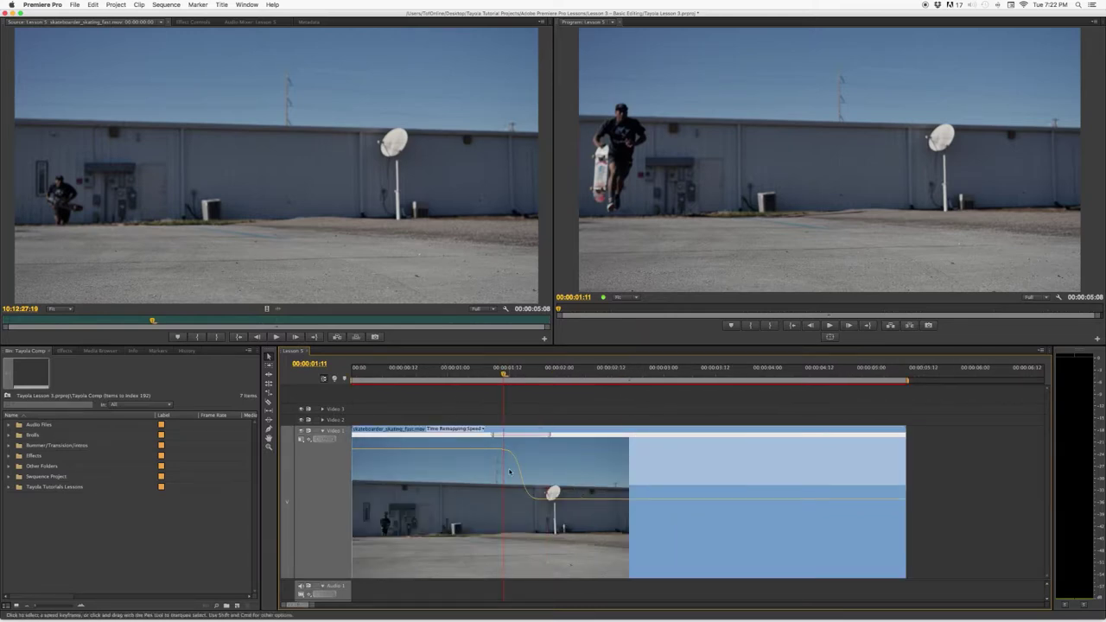
key("Left")
key("Left")
key("Left")
key("Left")
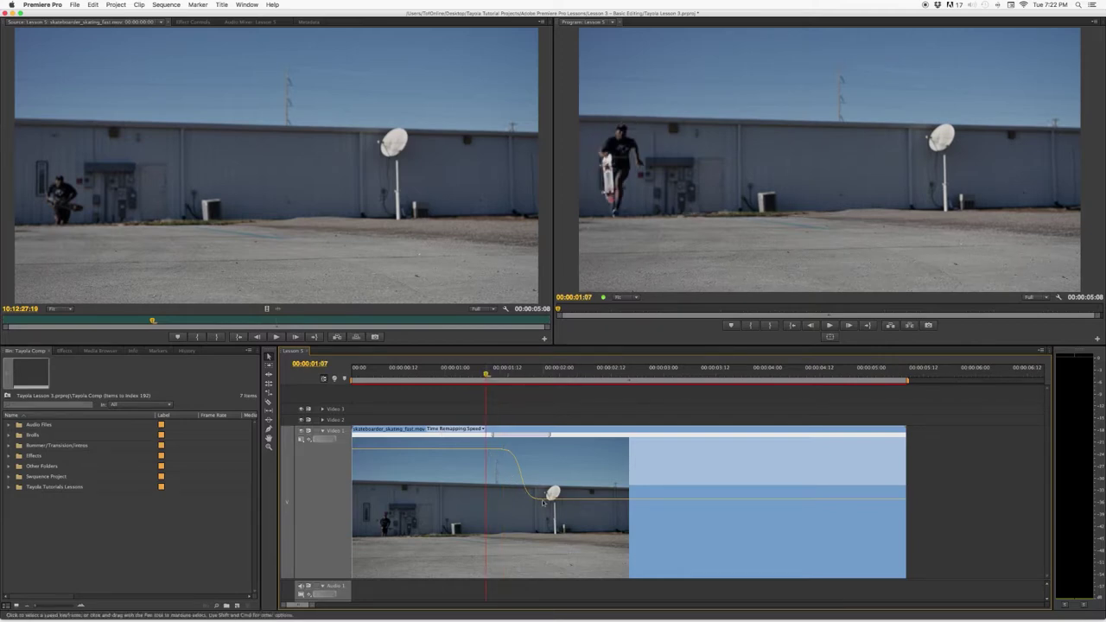
left_click(400, 372)
key("space")
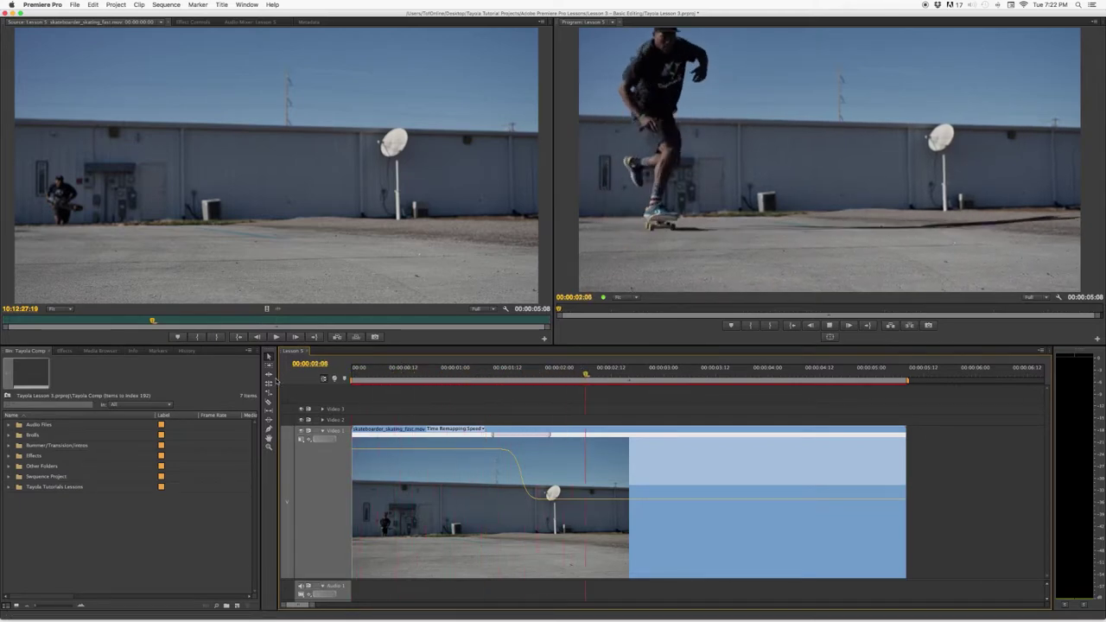
left_click(417, 376)
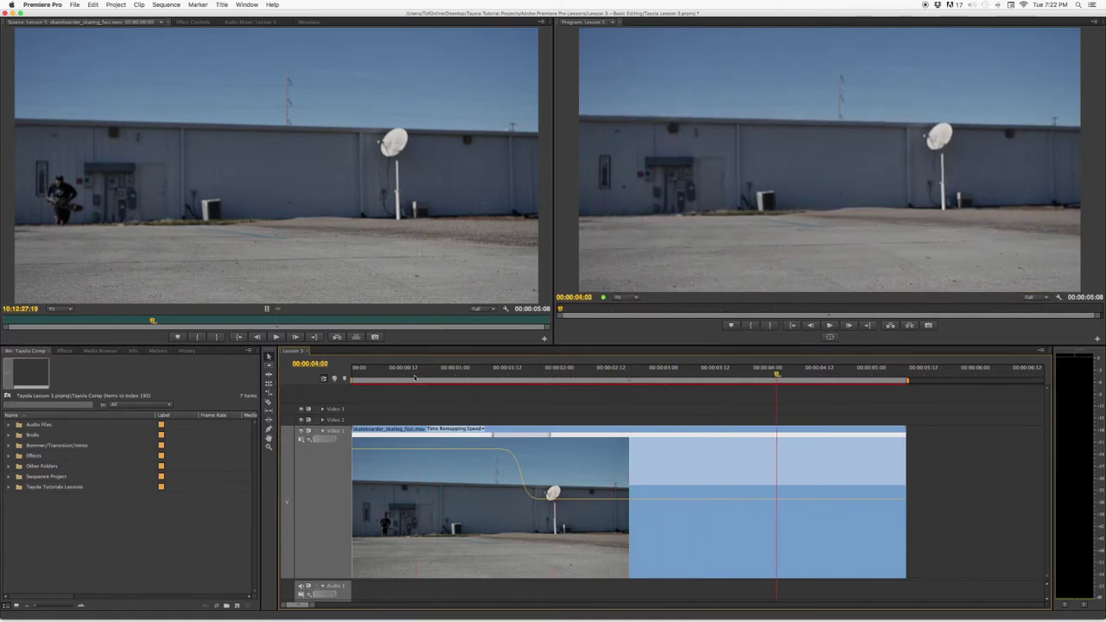
left_click(416, 376)
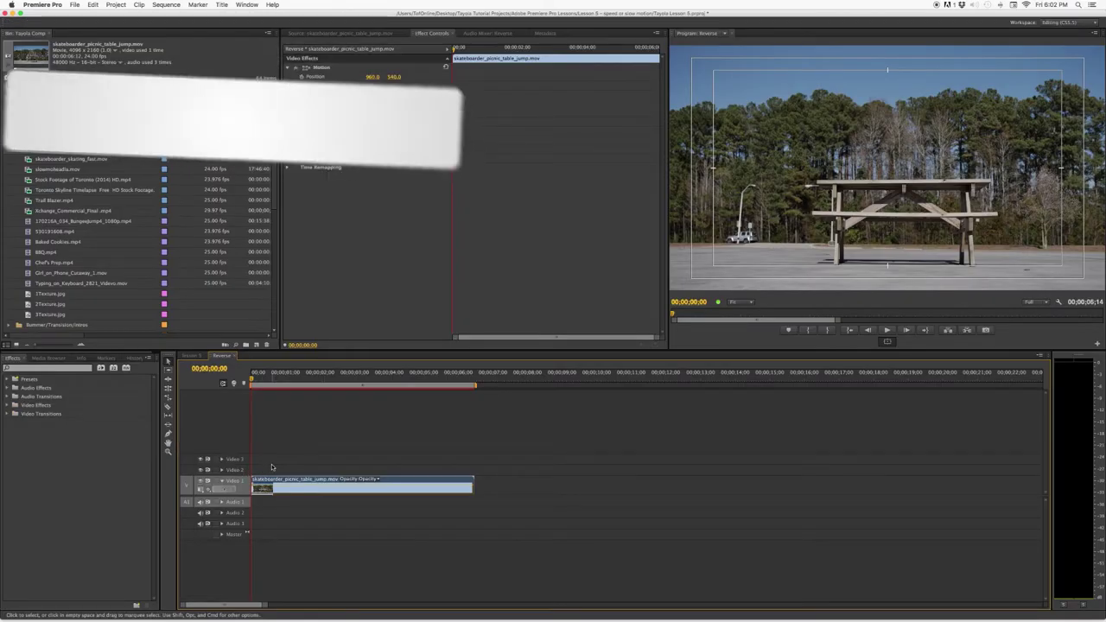
Play the picnic table jump clip in the Reverse sequence, and turn on Reverse Speed for it.
key("space")
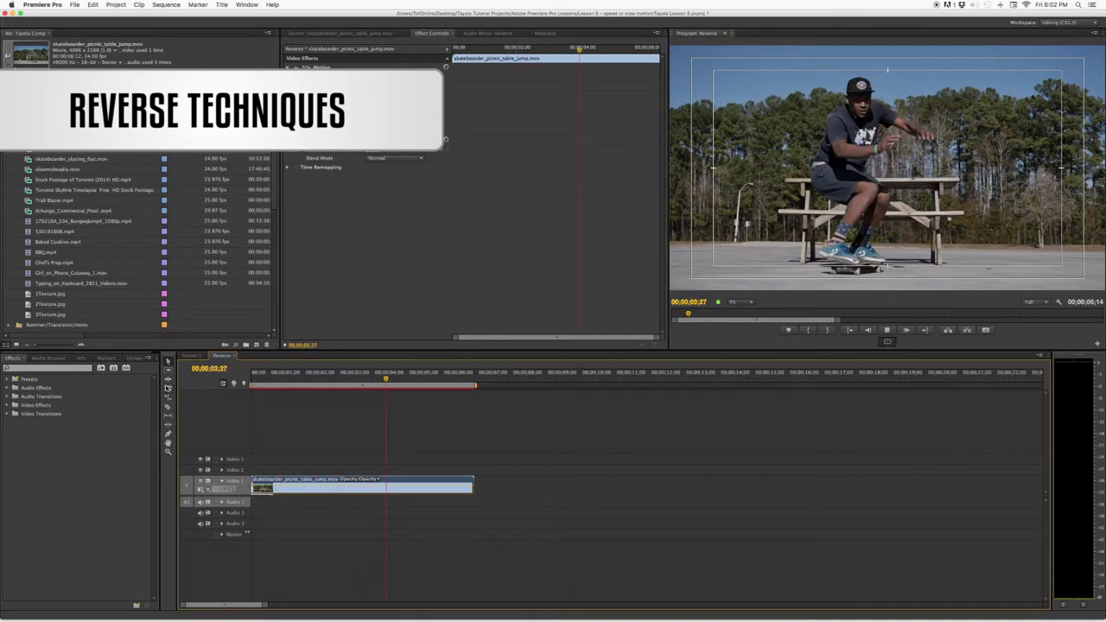
key("space")
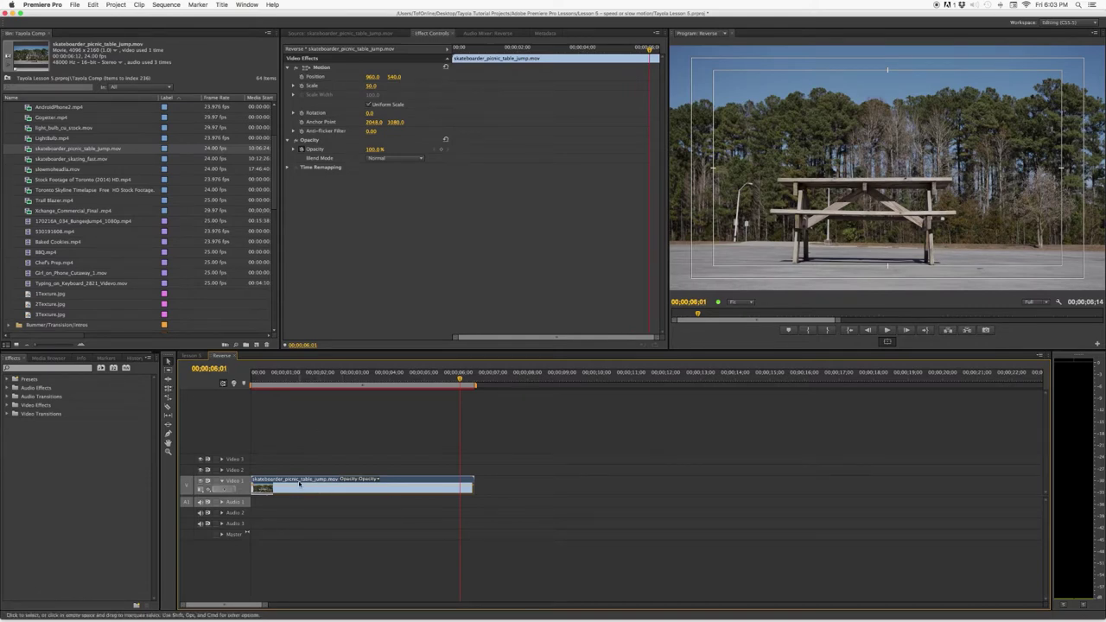
right_click(304, 482)
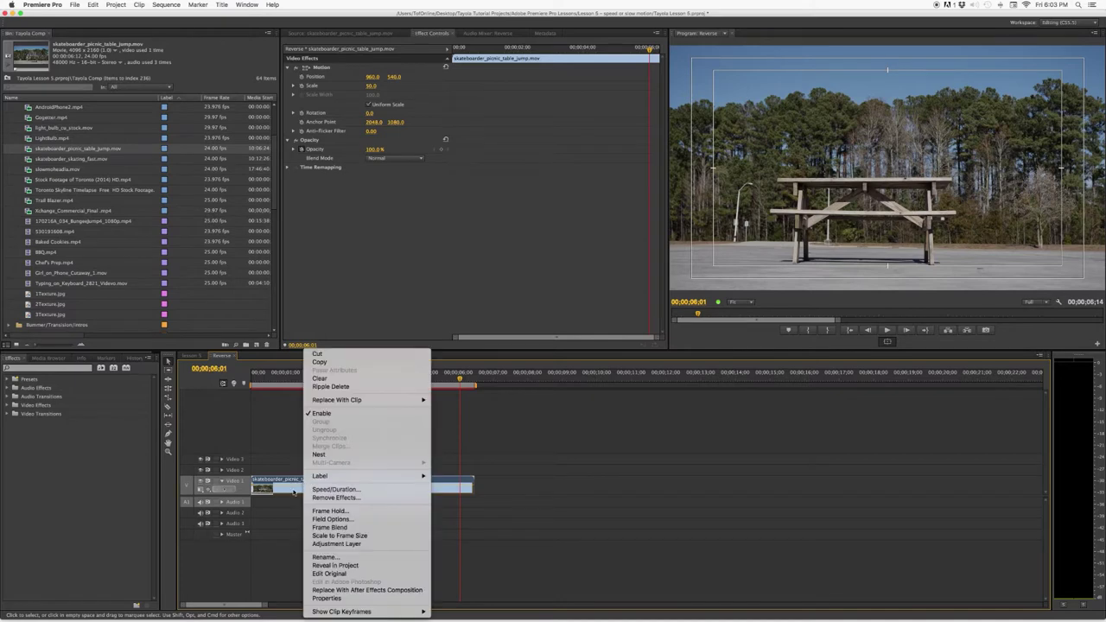
left_click(381, 490)
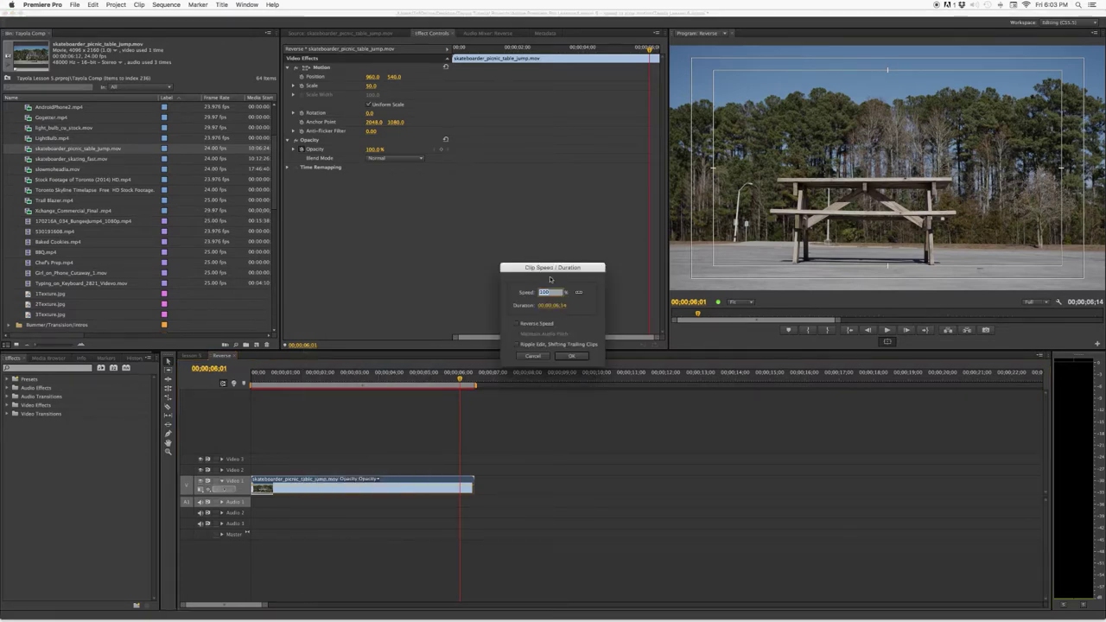
left_click(518, 324)
left_click(571, 356)
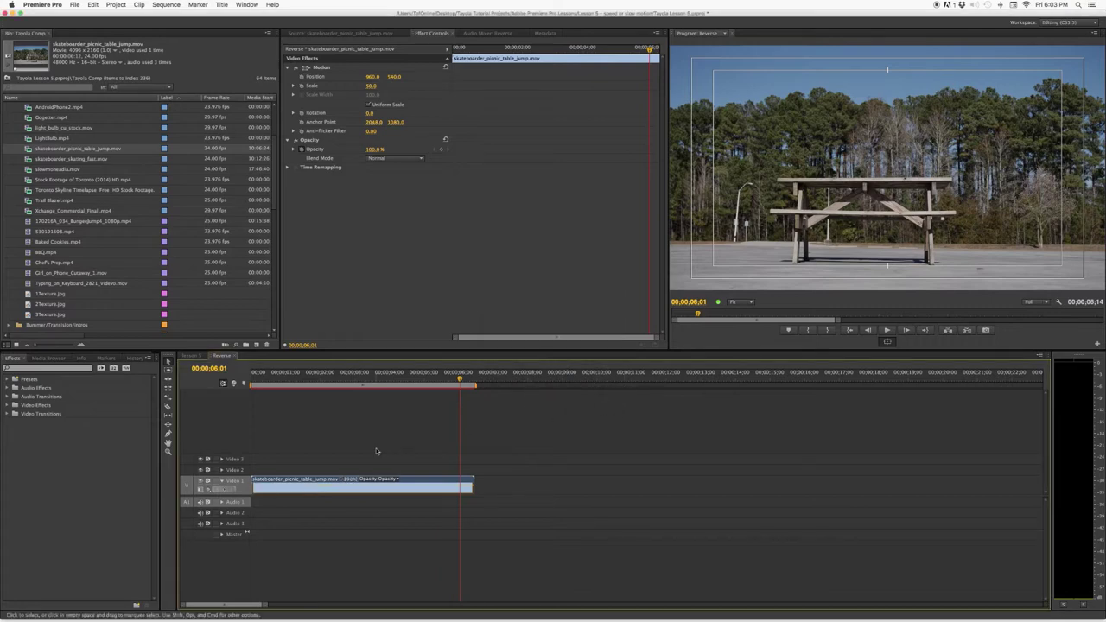
Play the reversed picnic table clip from the start of the sequence.
key("Home")
key("space")
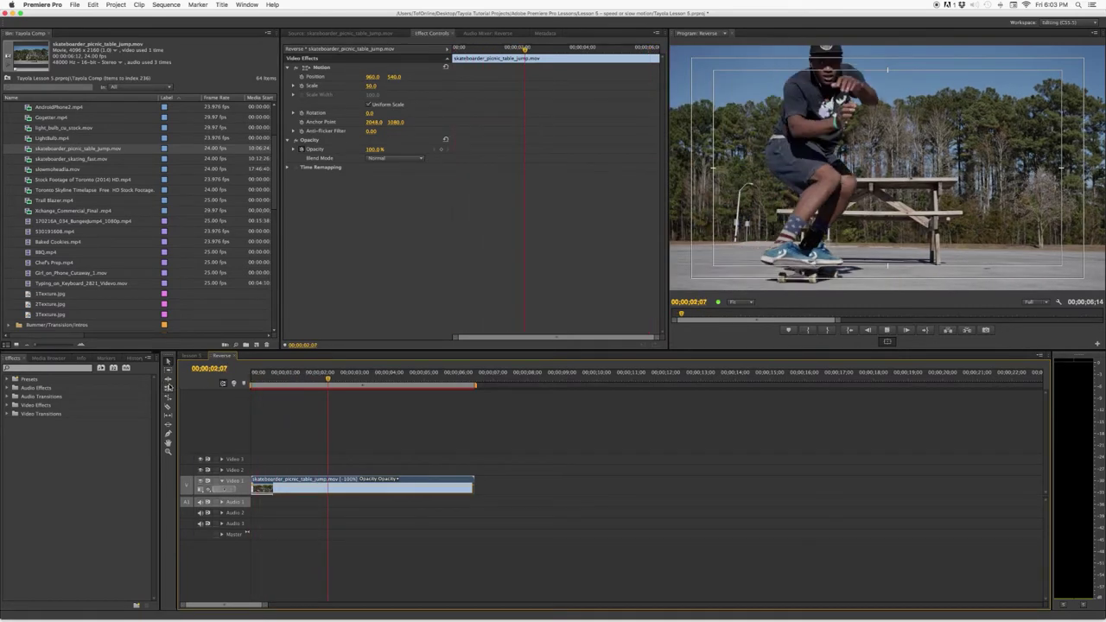
key("space")
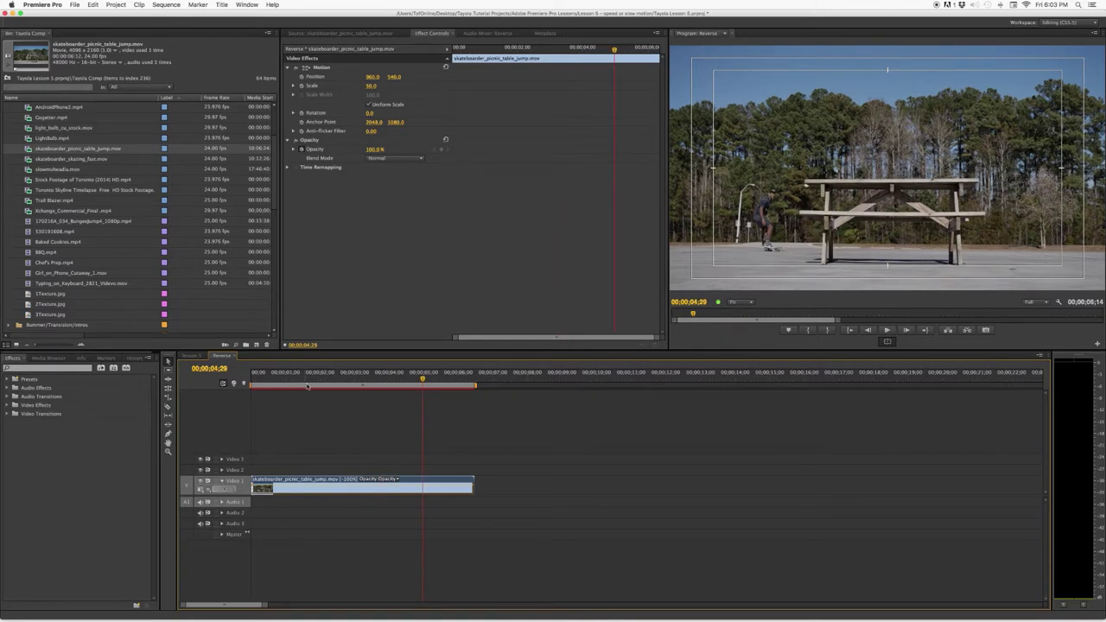
Set the reversed clip's speed to 200% and play it.
right_click(323, 481)
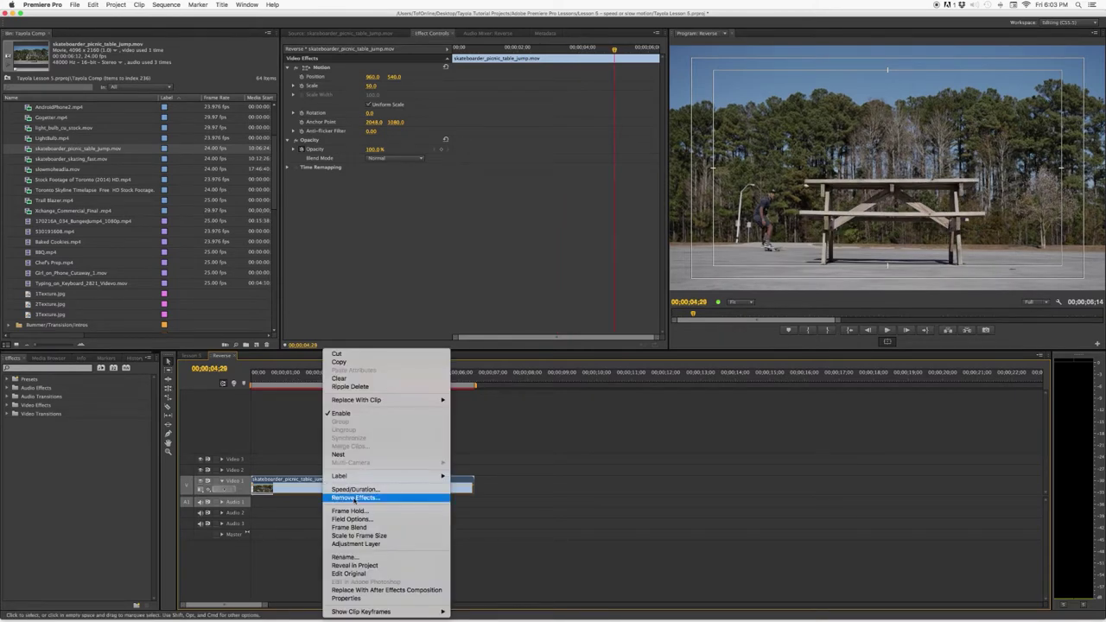
left_click(355, 489)
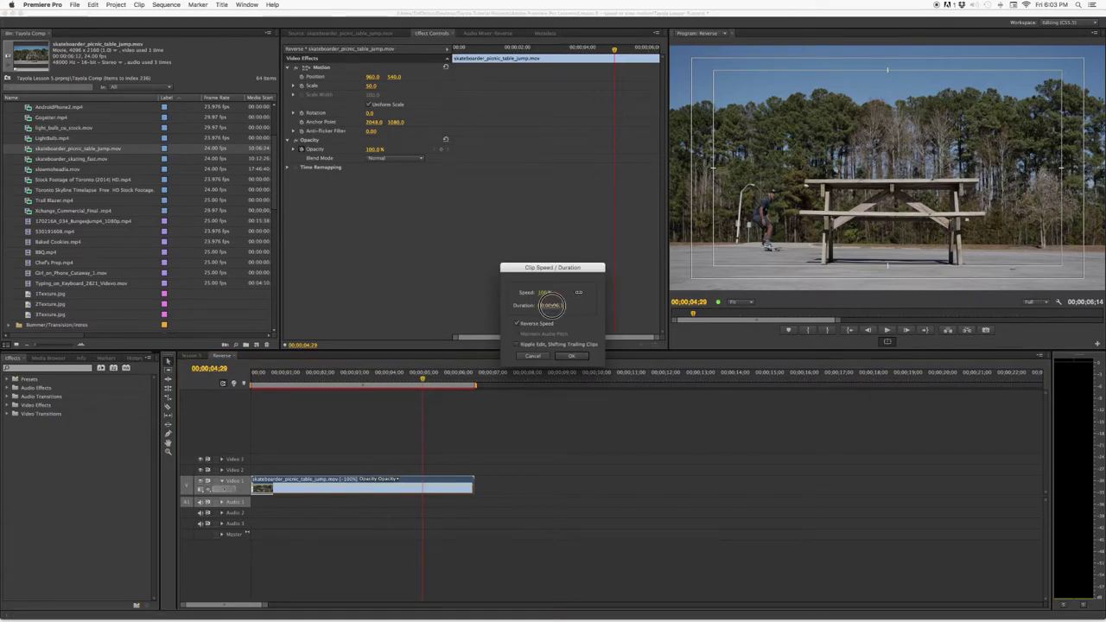
key("BackSpace")
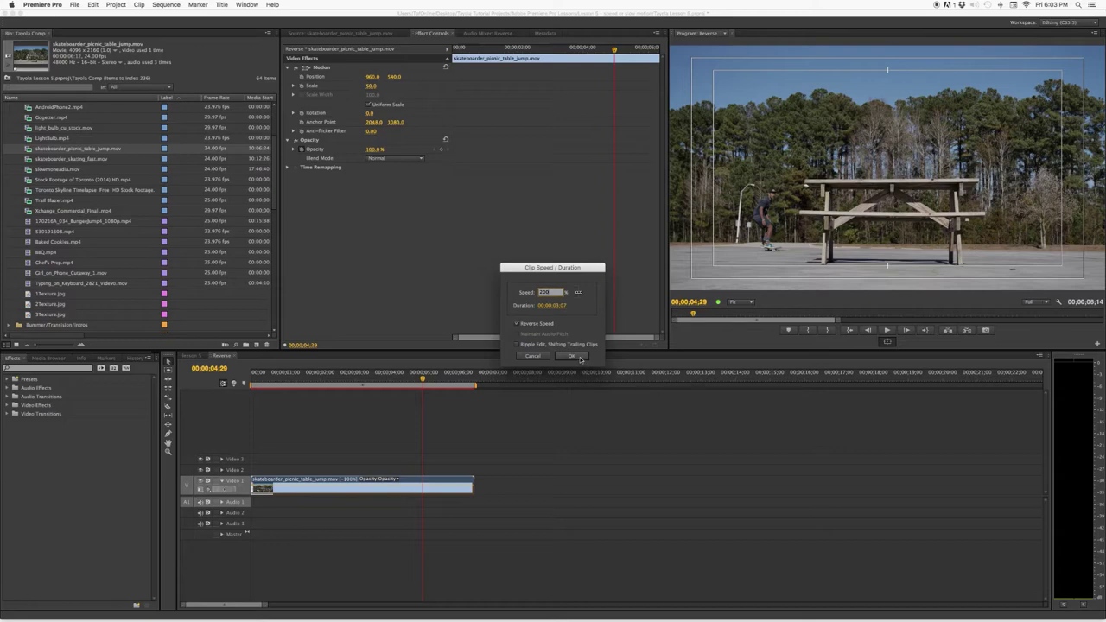
left_click(581, 358)
key("space")
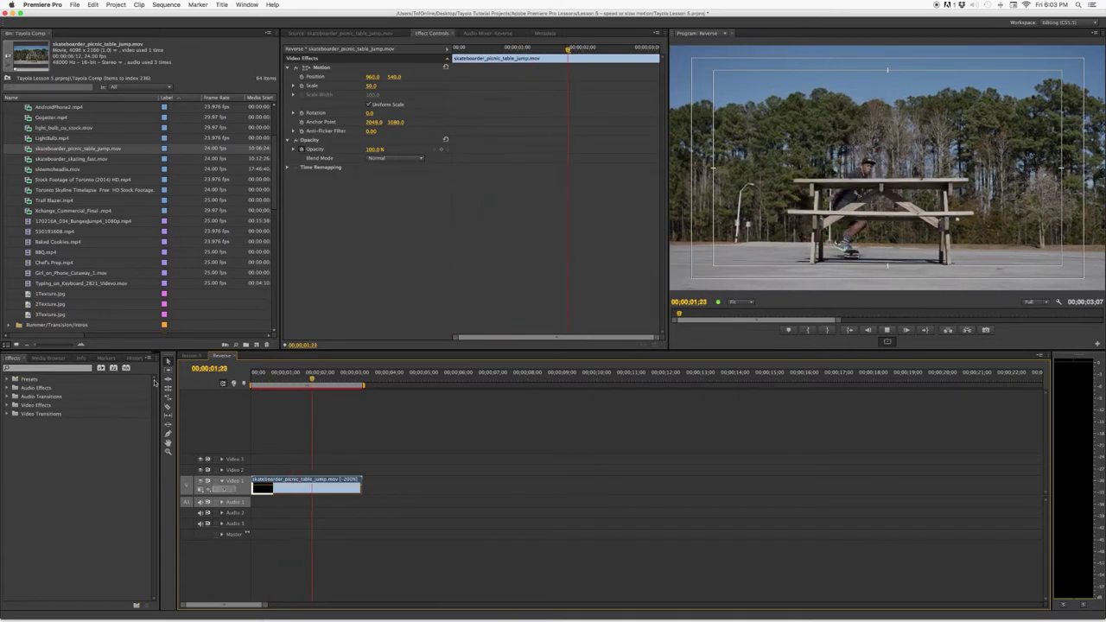
Set the reversed clip's speed to 50% and play it from the start of the sequence.
right_click(288, 477)
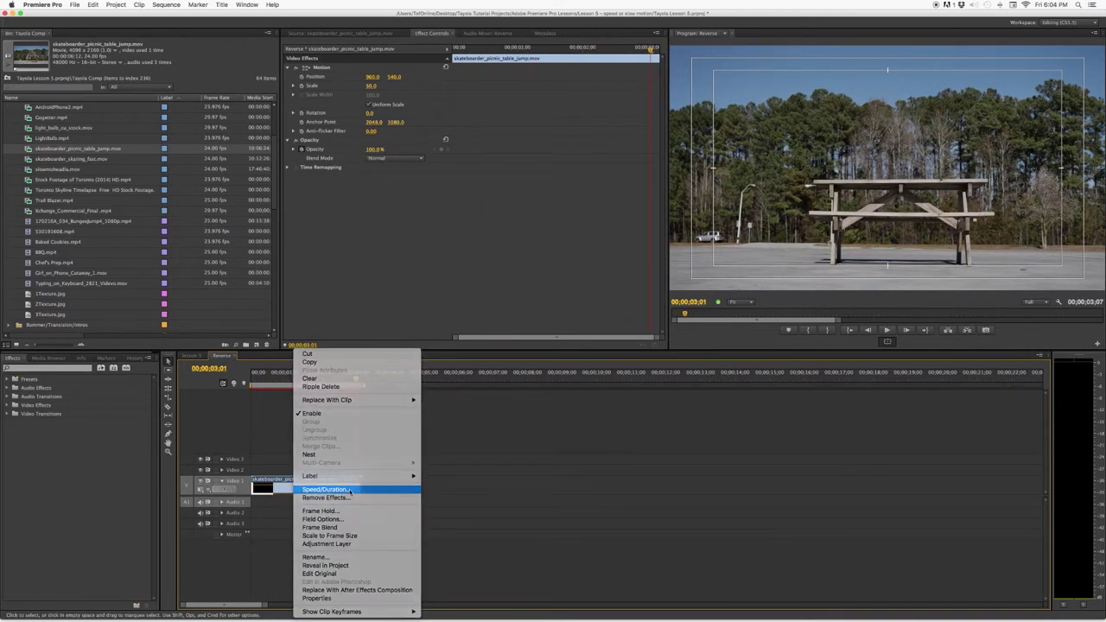
left_click(349, 490)
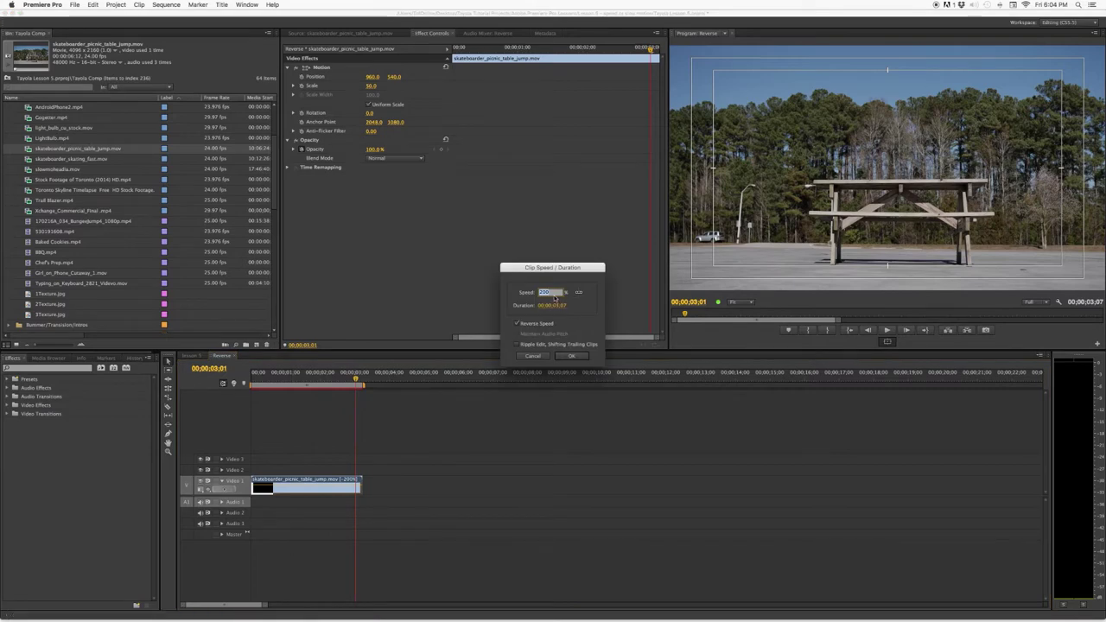
type("100")
key("Return")
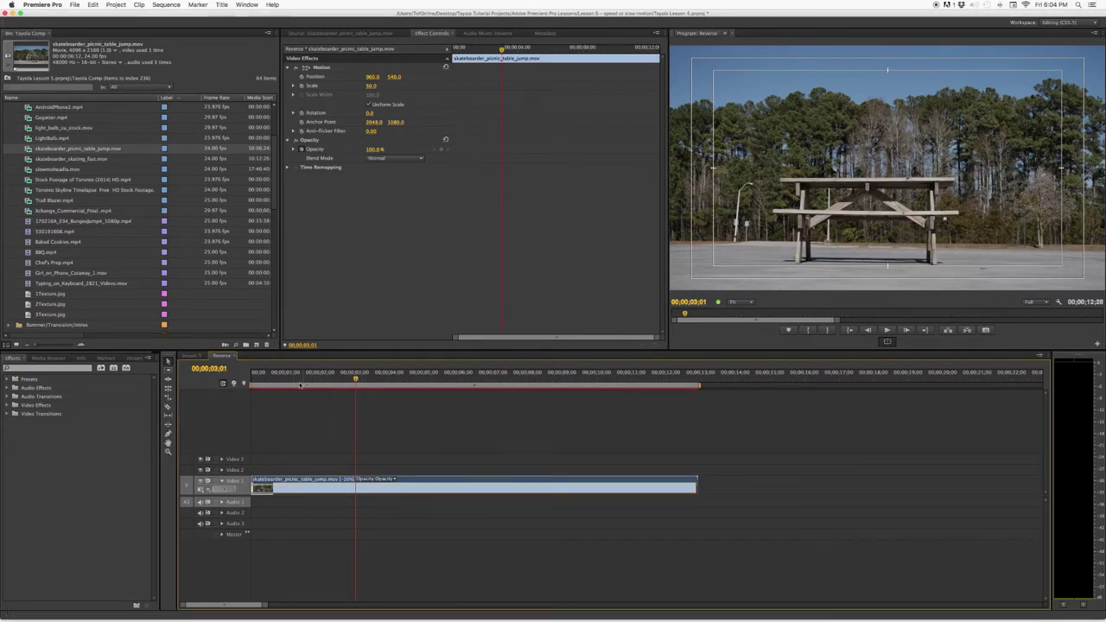
key("Home")
key("space")
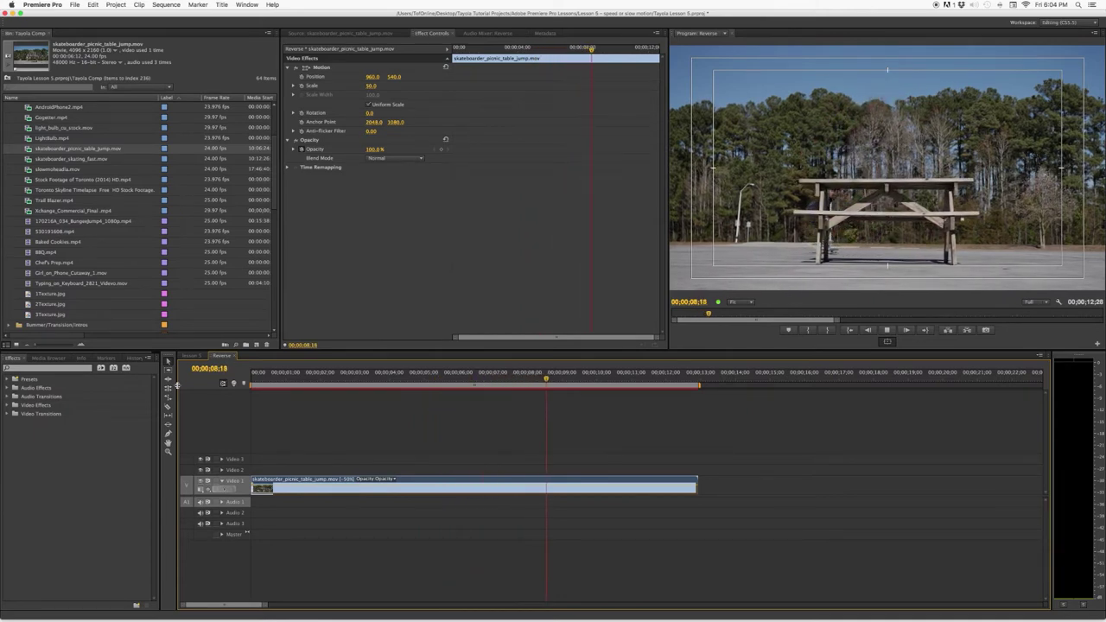
key("space")
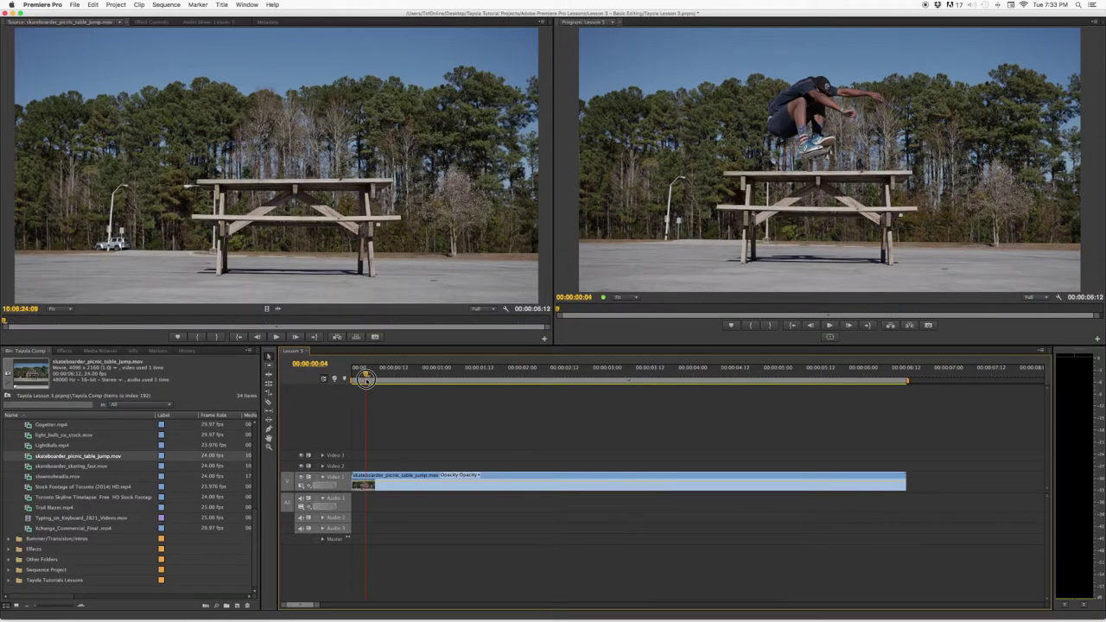
Scrub the picnic table clip to the mid-air jump at 00:00:03:10 and trim the clip's end there.
left_click(354, 380)
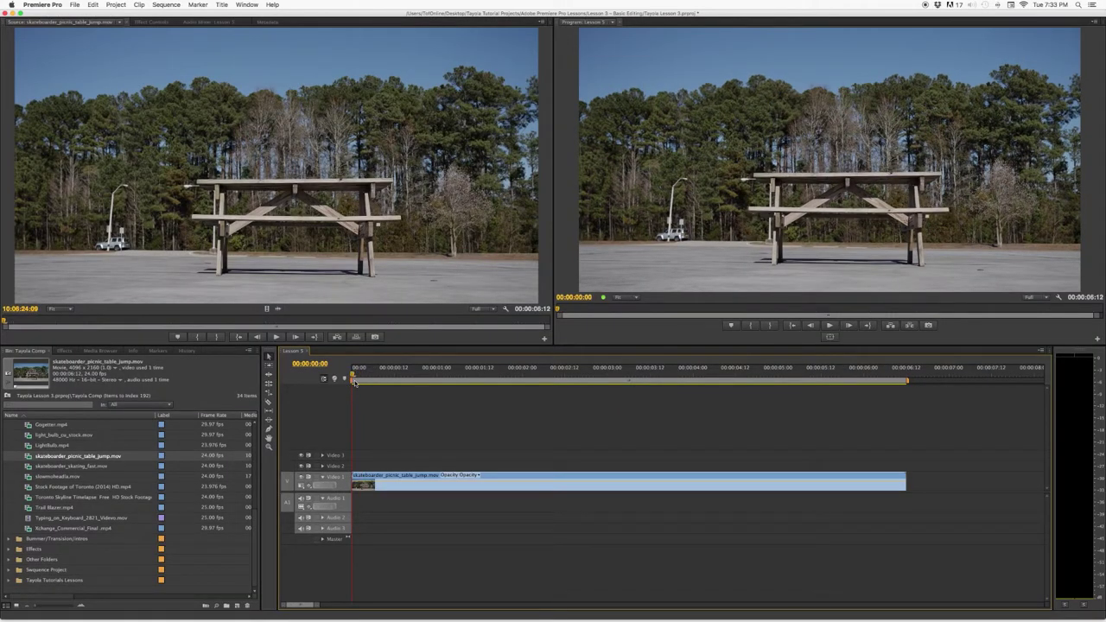
left_click_drag(355, 382, 644, 373)
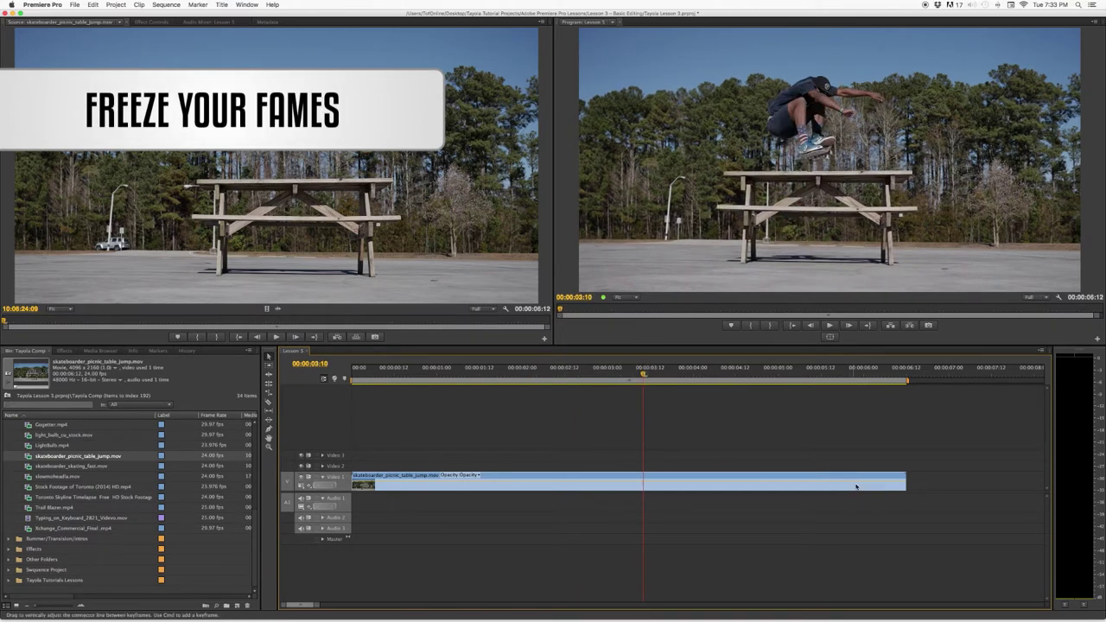
left_click_drag(904, 478, 642, 486)
Place the playhead on the trimmed clip's last frame at 00:00:03:09, and collapse the Brolls bin.
left_click_drag(630, 371, 637, 345)
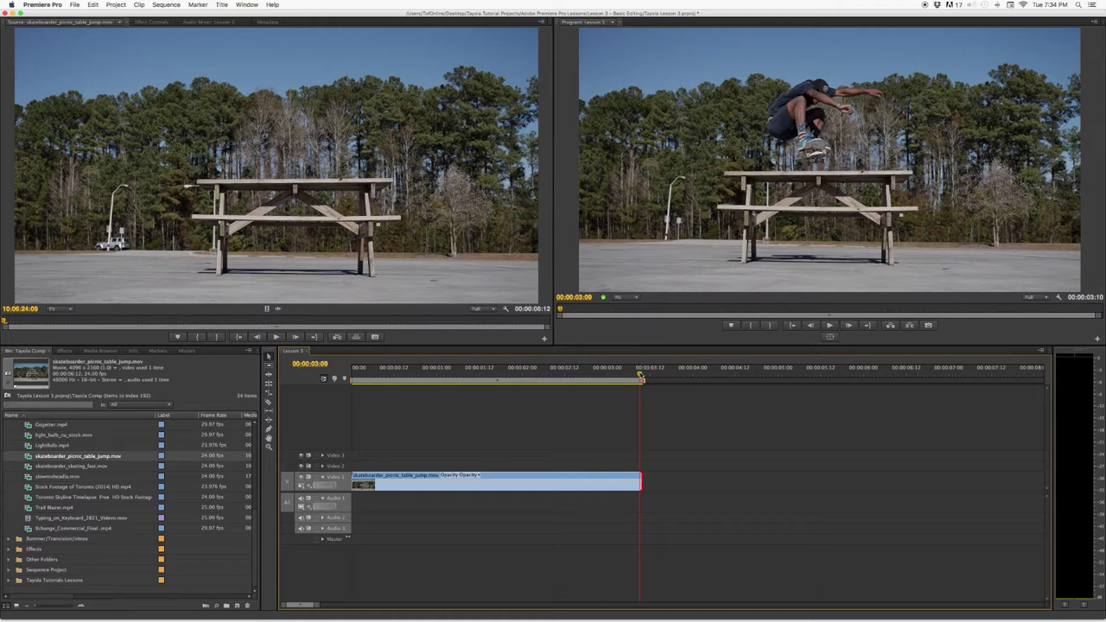
left_click(929, 326)
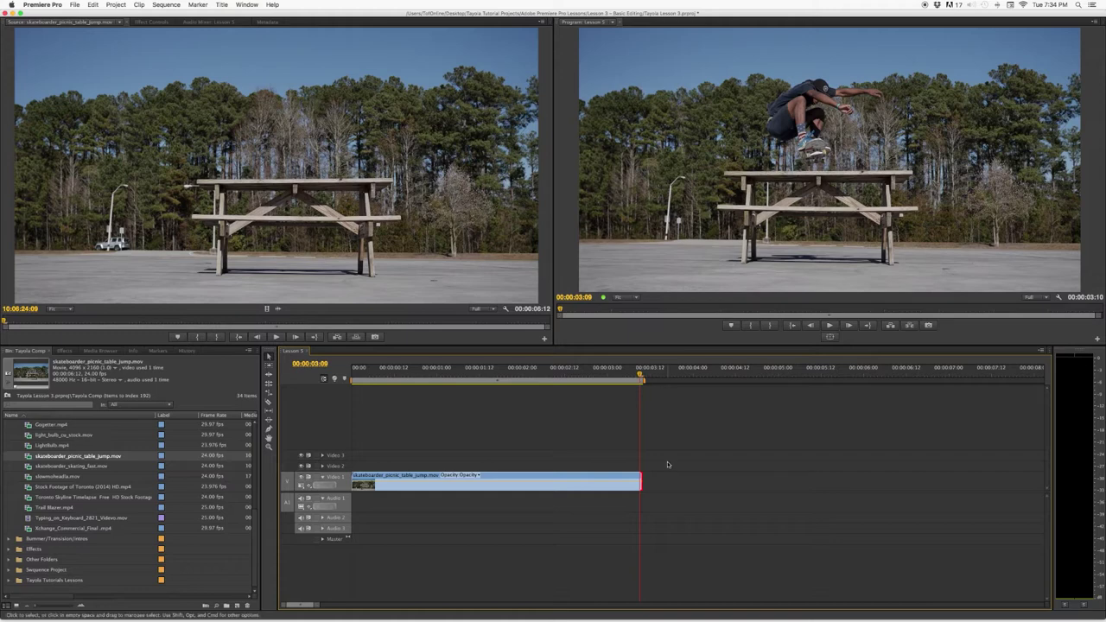
left_click(640, 374)
scroll(130, 506, "up", 10)
left_click(11, 435)
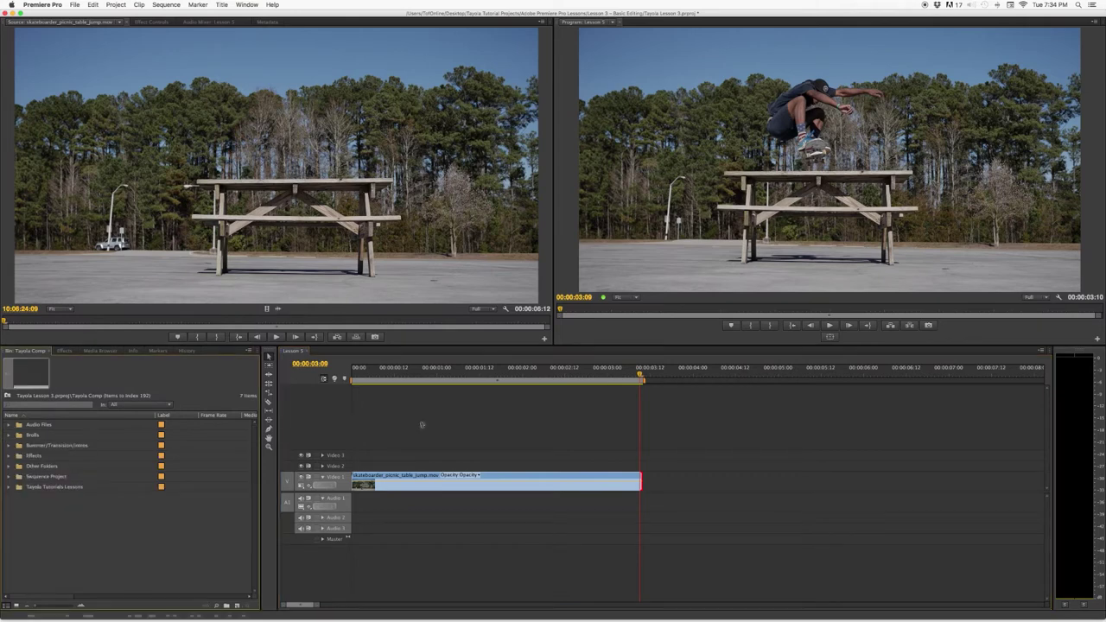
Duplicate the trimmed picnic table clip on Video 1, starting the copy at the playhead at 00:00:03:09.
left_click(626, 377)
mouse_move(626, 377)
left_mouse_down()
mouse_move(452, 377)
mouse_move(640, 377)
left_mouse_up()
left_click_drag(543, 480, 829, 476)
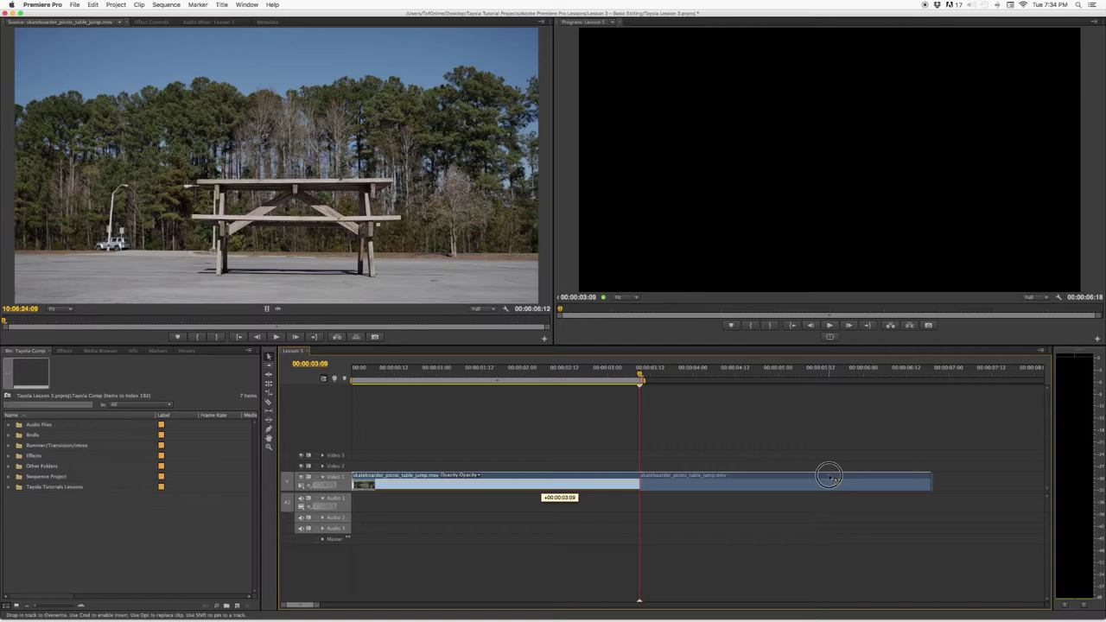
left_click_drag(829, 476, 828, 476)
Apply a Frame Hold to the second picnic table clip, holding on its Out Point.
left_click_drag(596, 378, 633, 396)
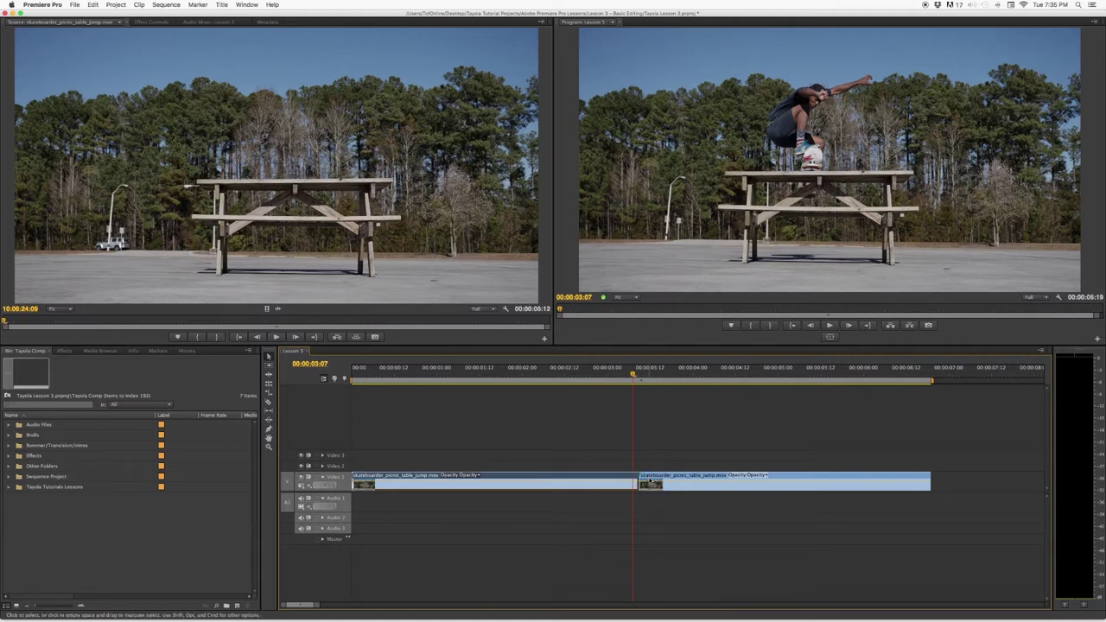
right_click(619, 479)
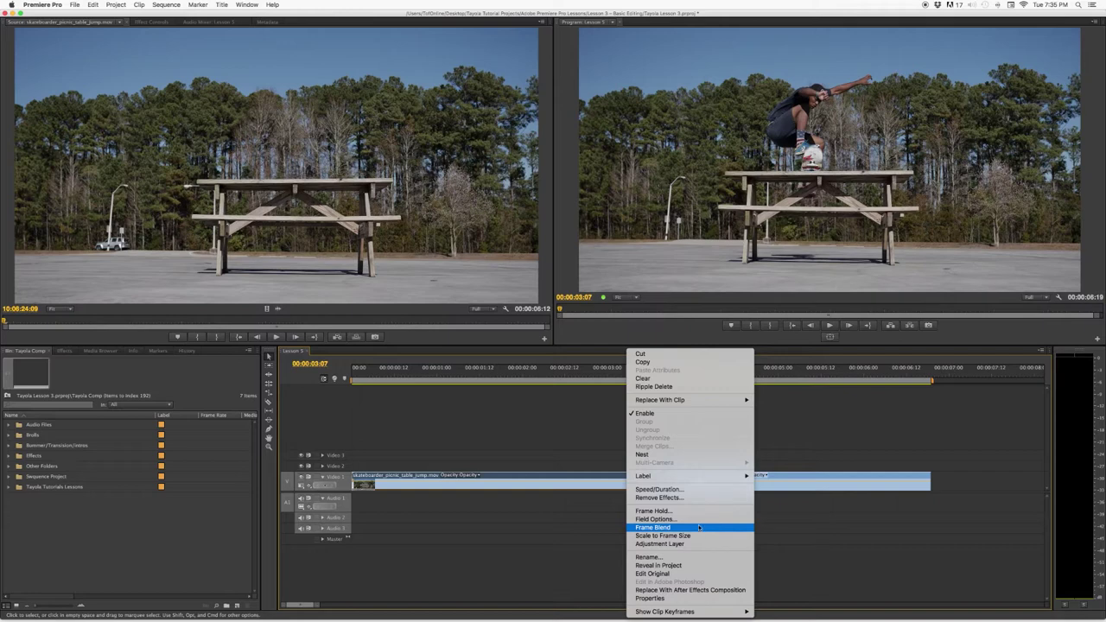
left_click(835, 530)
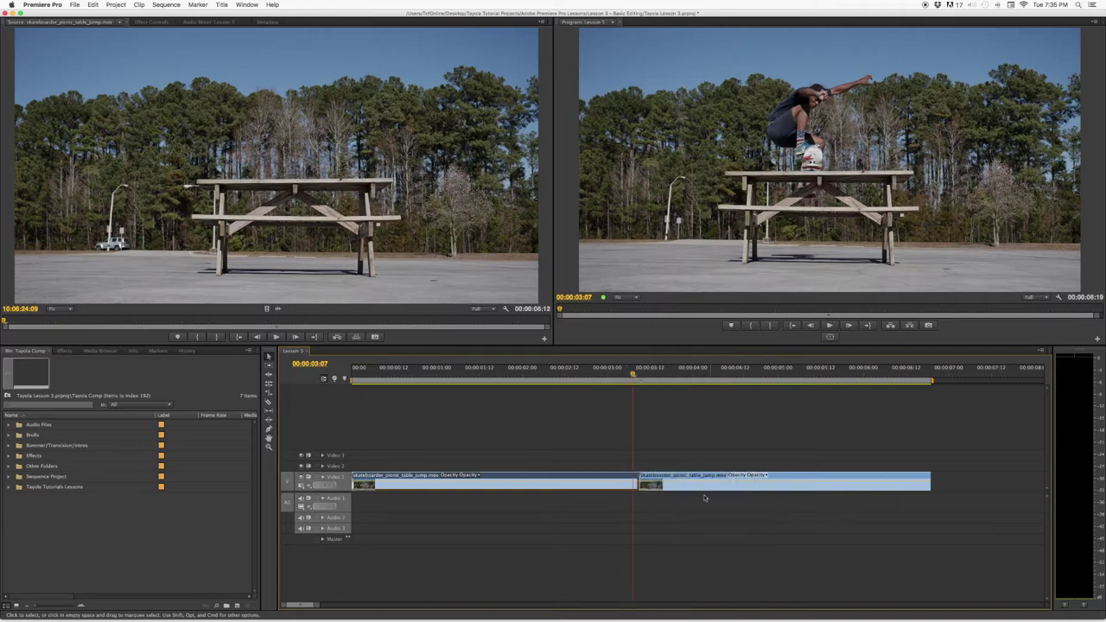
right_click(654, 480)
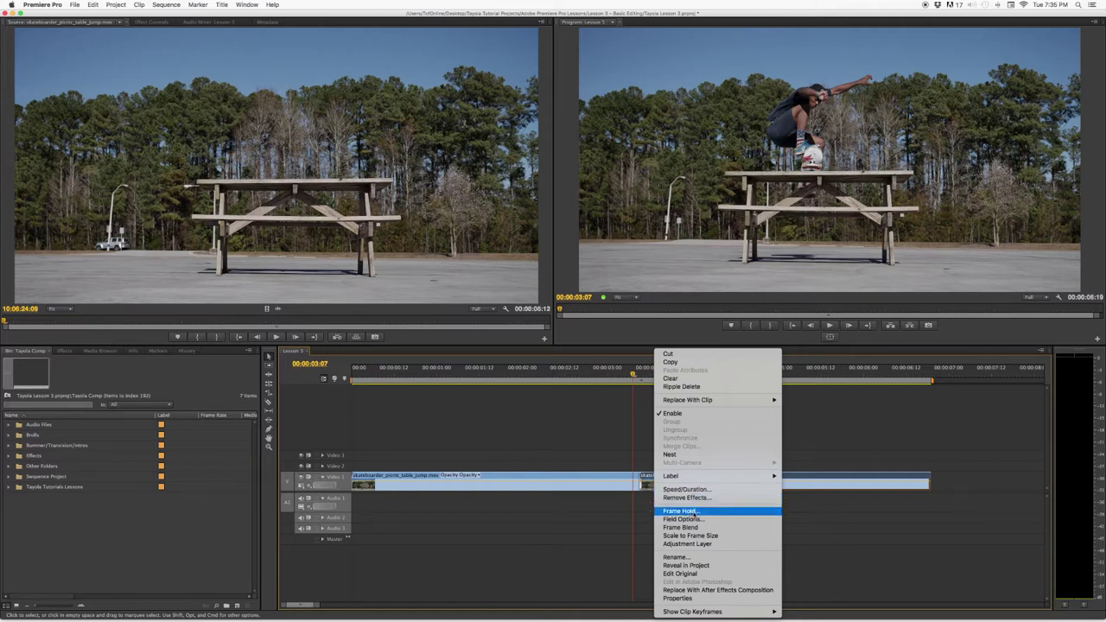
left_click(696, 513)
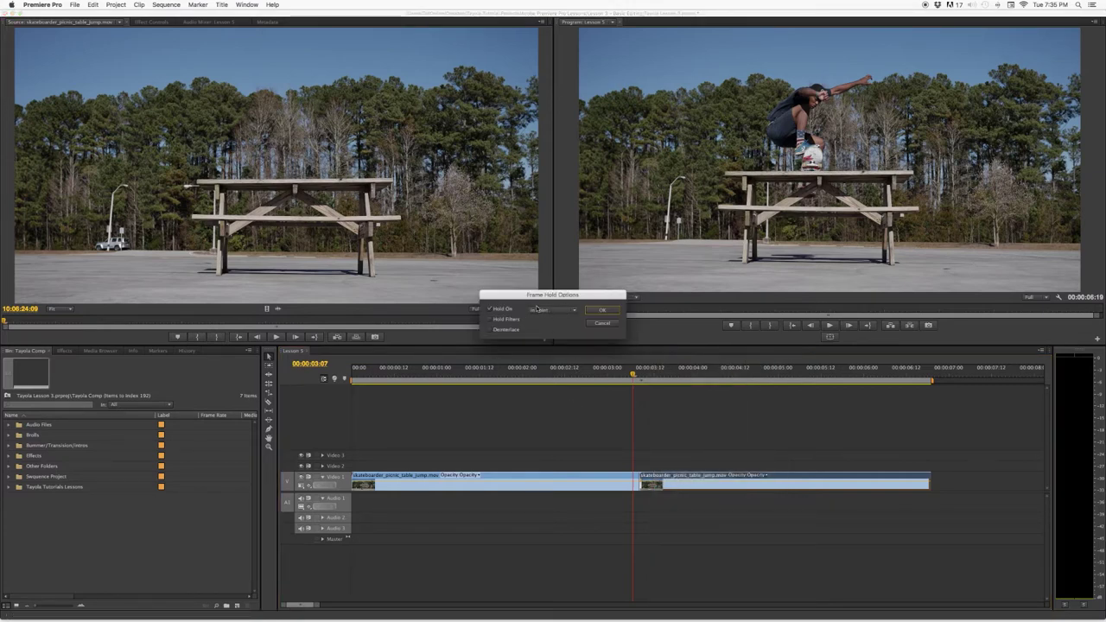
left_click(564, 312)
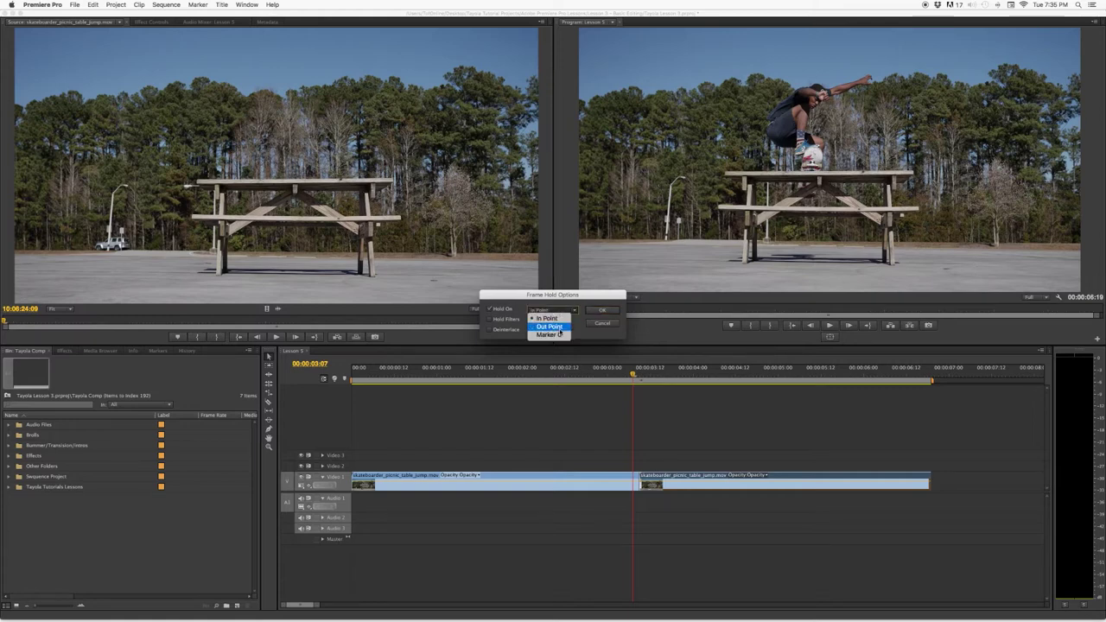
left_click(558, 328)
left_click(602, 313)
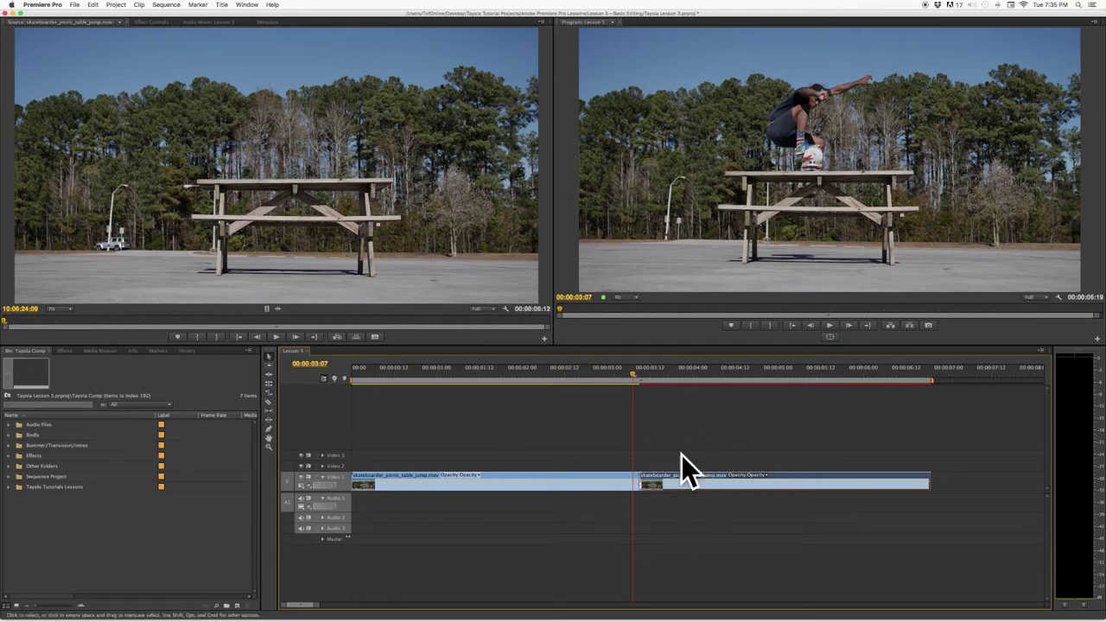
Play the sequence from the start through the frozen second clip.
left_click_drag(635, 374, 347, 378)
key("space")
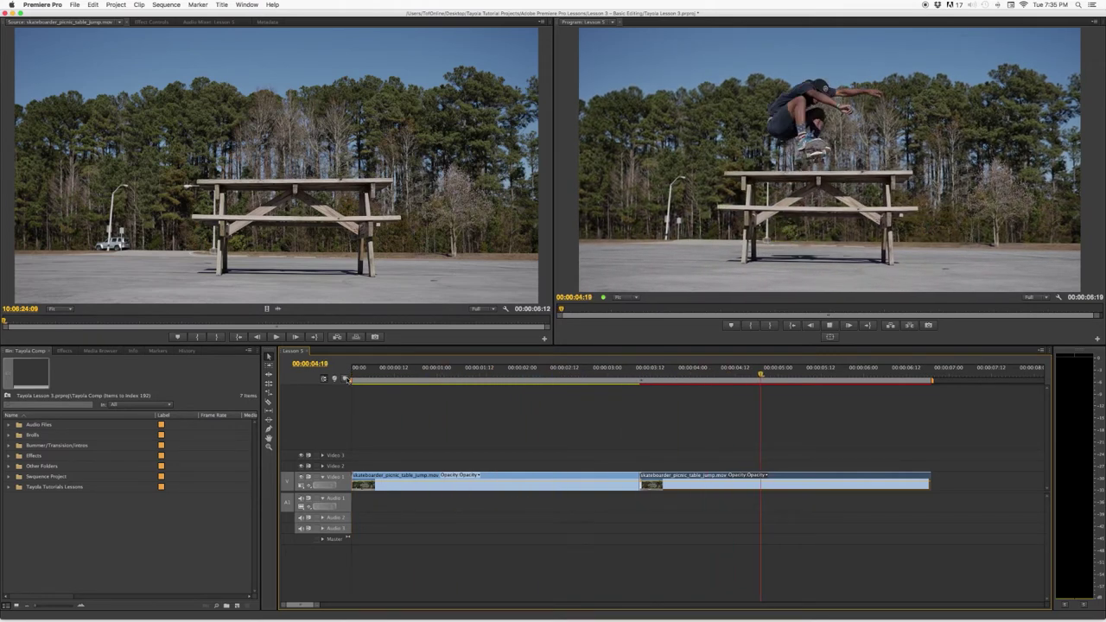
key("space")
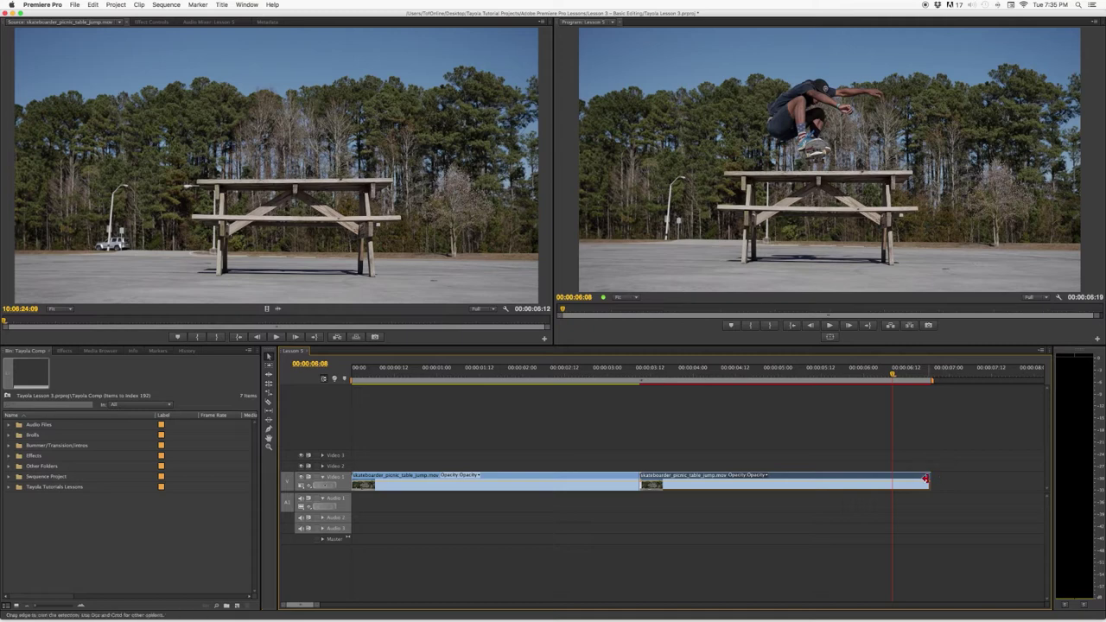
Extend the frozen clip's end to 00:00:07:17 and play the sequence from 00:00:01:17.
left_click_drag(925, 478, 1008, 478)
left_click(497, 373)
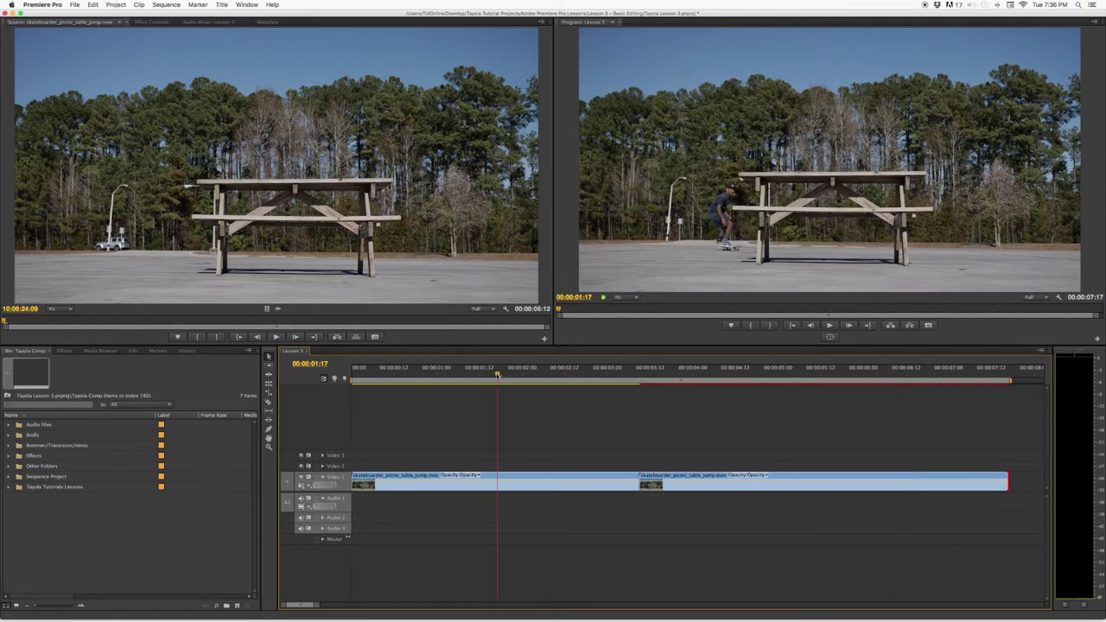
key("space")
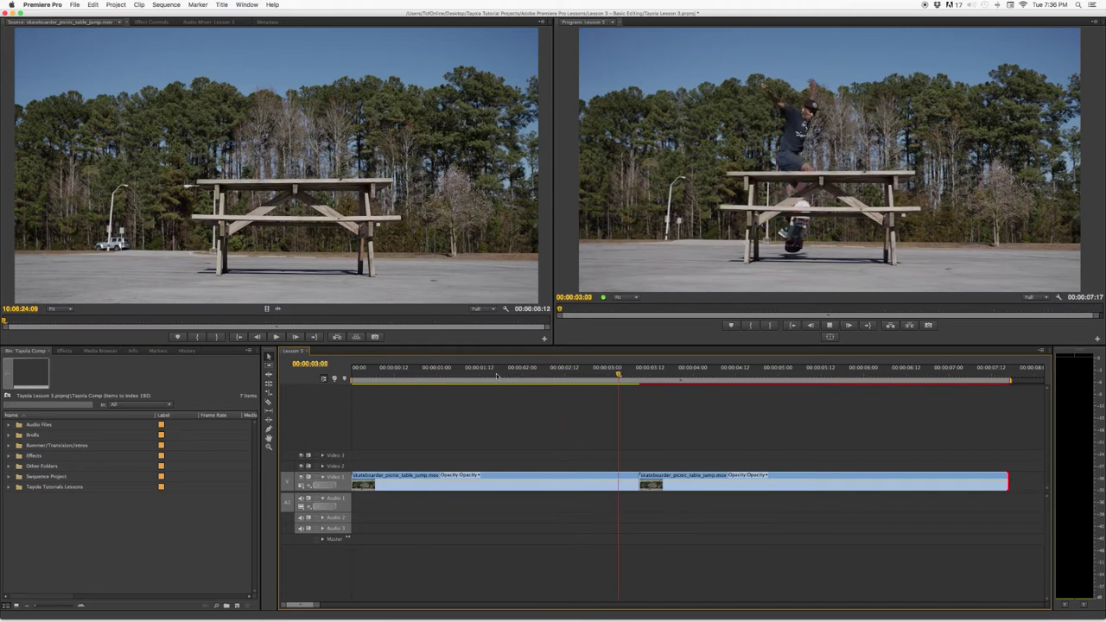
key("space")
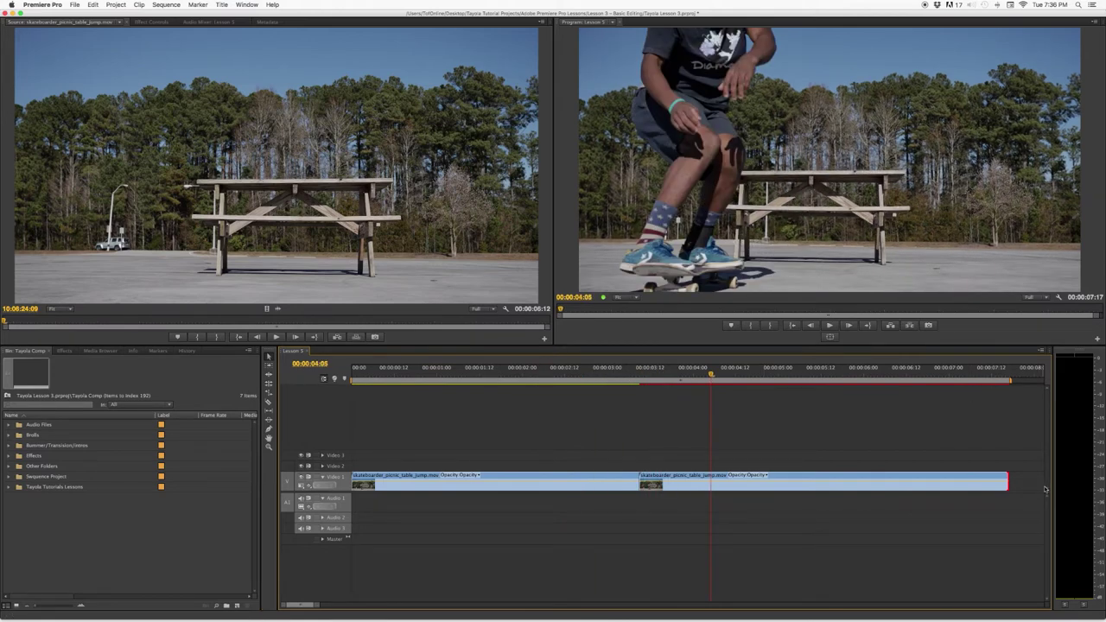
Undo the frozen clip's extension and scrub the playhead across the held frame to 00:00:04:02.
left_click_drag(1012, 481, 1006, 479)
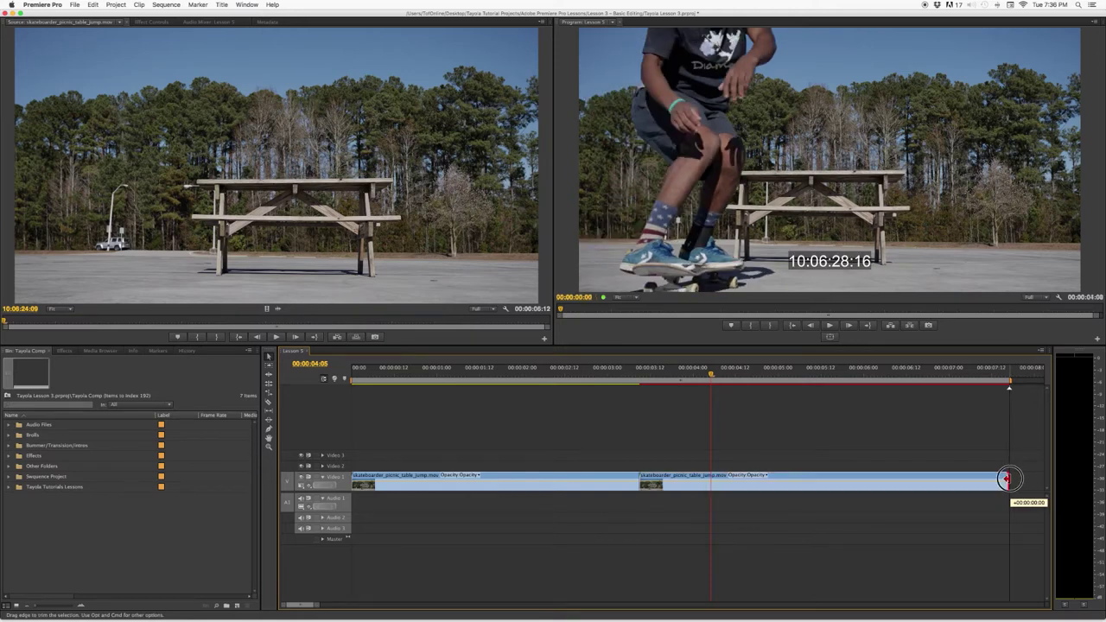
left_click_drag(1006, 479, 1007, 479)
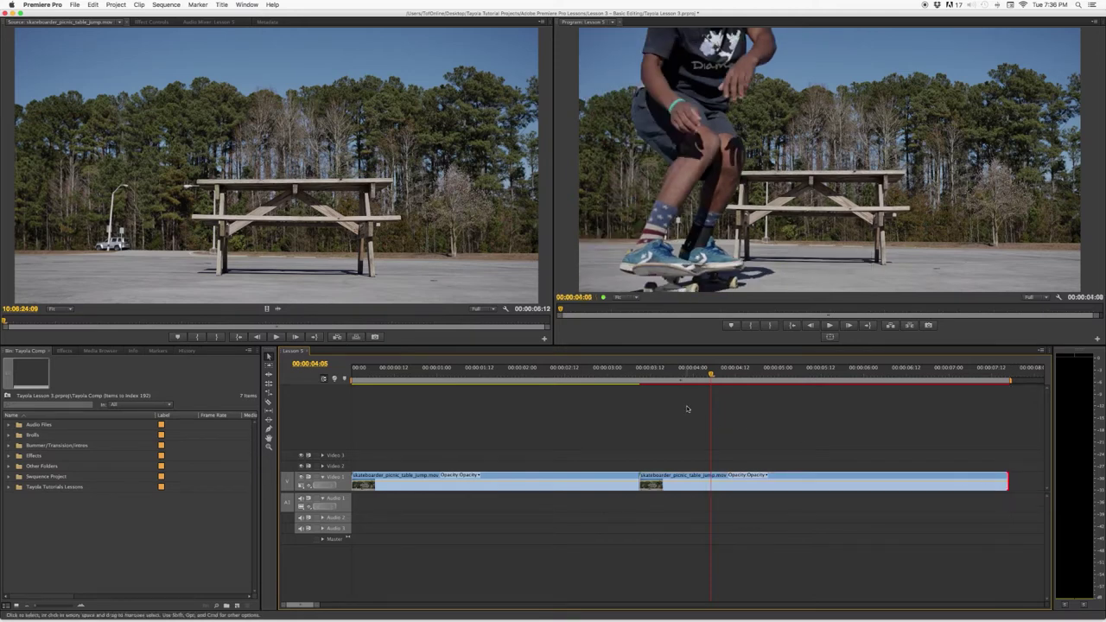
mouse_move(617, 381)
left_mouse_down()
mouse_move(651, 378)
mouse_move(595, 377)
left_mouse_up()
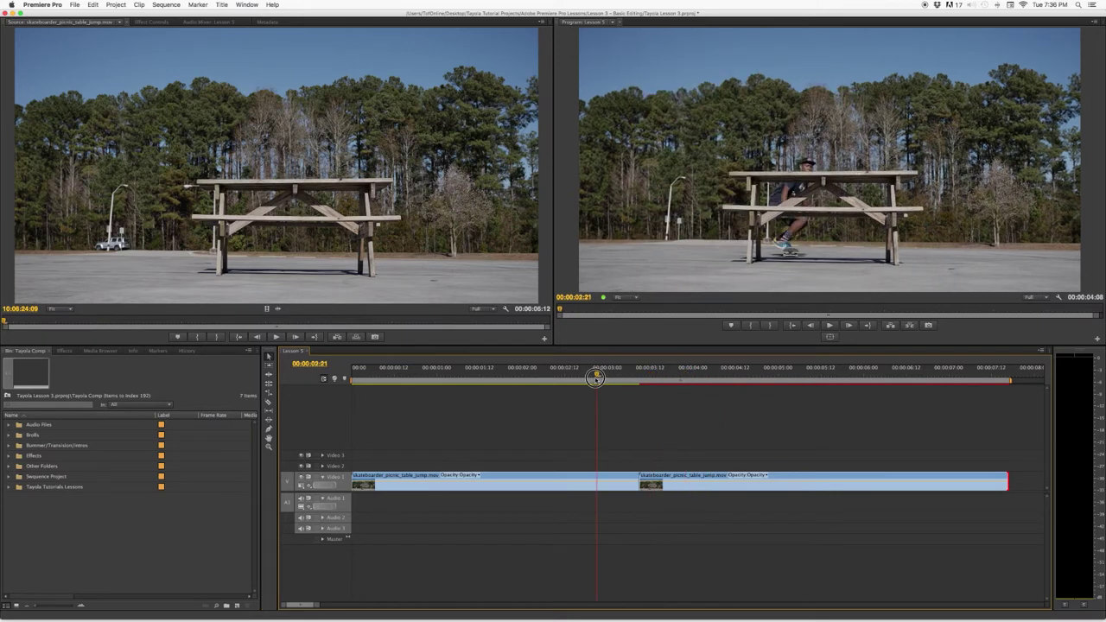
key("super+z")
left_click(616, 374)
left_click_drag(617, 374, 701, 374)
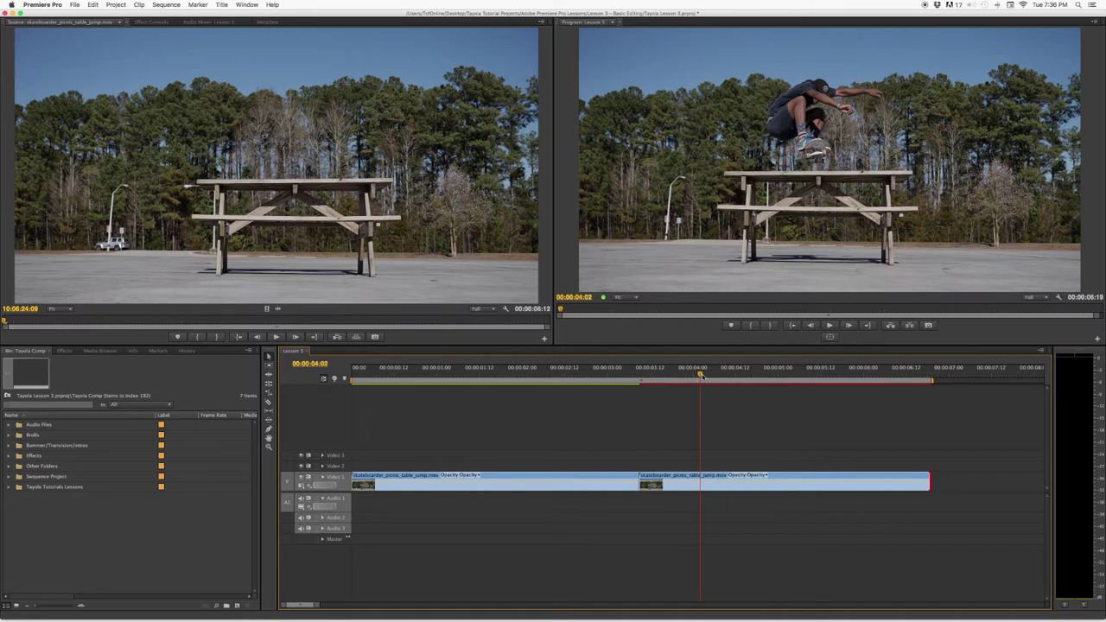
Delete the frozen second clip from Video 1, keeping only the first picnic table clip.
left_click(700, 485)
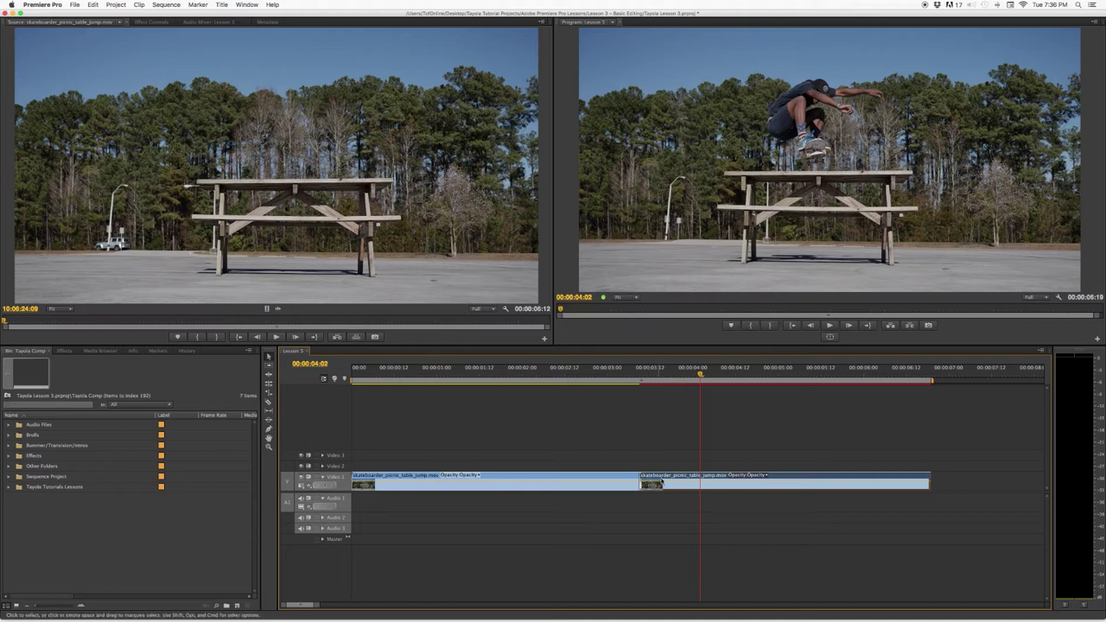
left_click_drag(661, 481, 692, 485)
mouse_move(692, 488)
key("Delete")
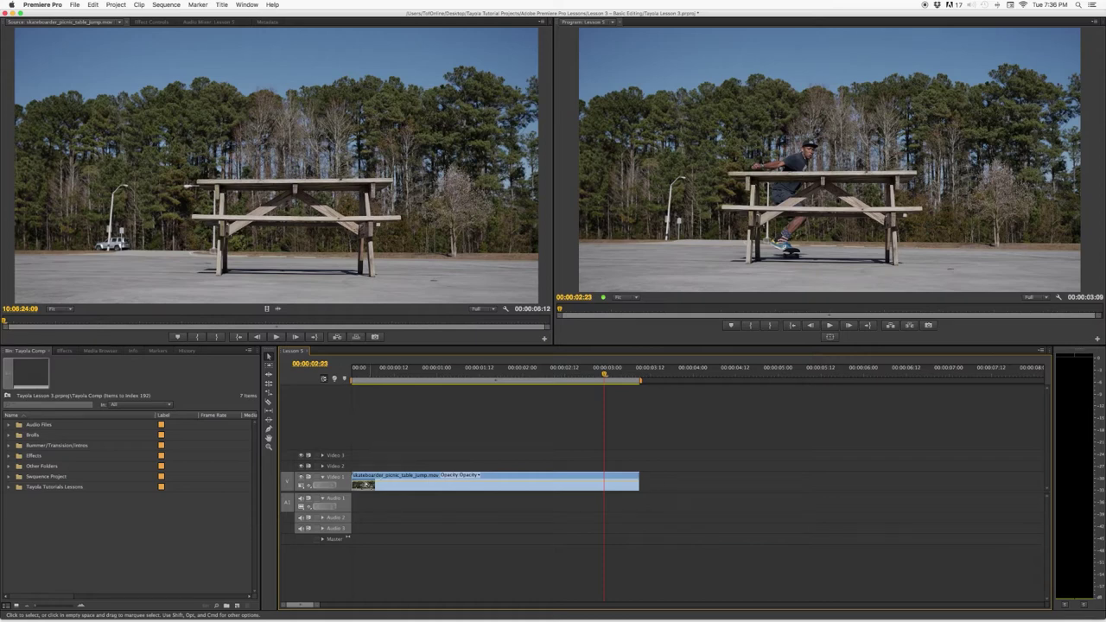
Enlarge the Video 1 track and show the Time Remapping Speed line on the picnic table clip.
left_click(322, 476)
left_click(455, 373)
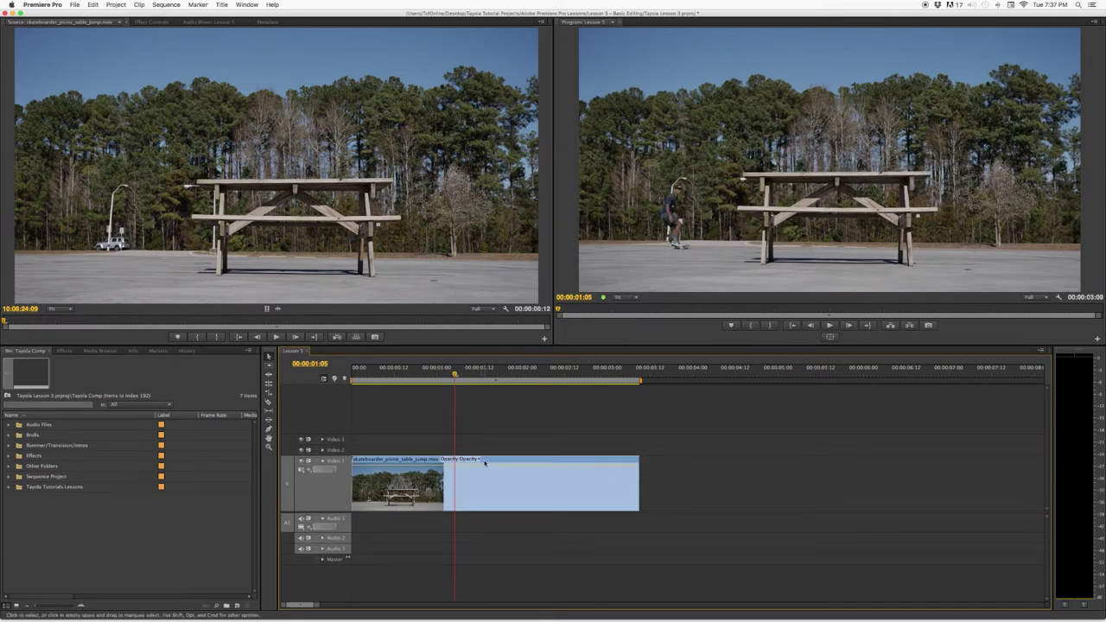
left_click(485, 462)
mouse_move(473, 489)
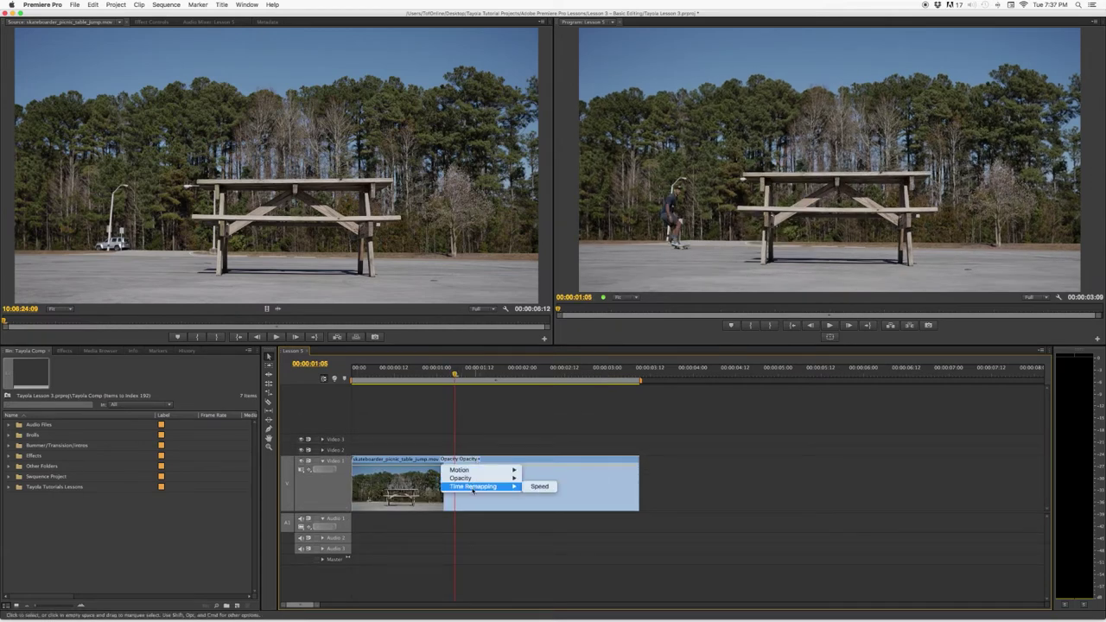
left_click(538, 487)
Extend the picnic table clip's end to 00:00:05:11 and add a speed keyframe at the mid-air jump at 00:00:03:09.
left_click_drag(456, 367, 638, 351)
left_click_drag(640, 464, 819, 460)
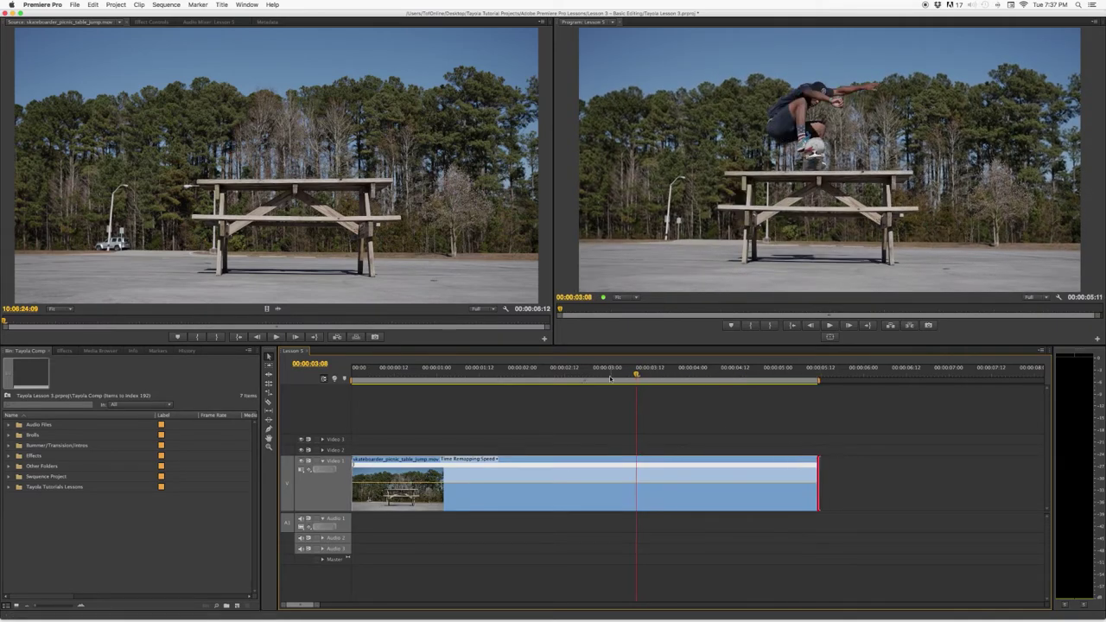
left_click(661, 371)
left_click_drag(678, 372, 639, 370)
key("p")
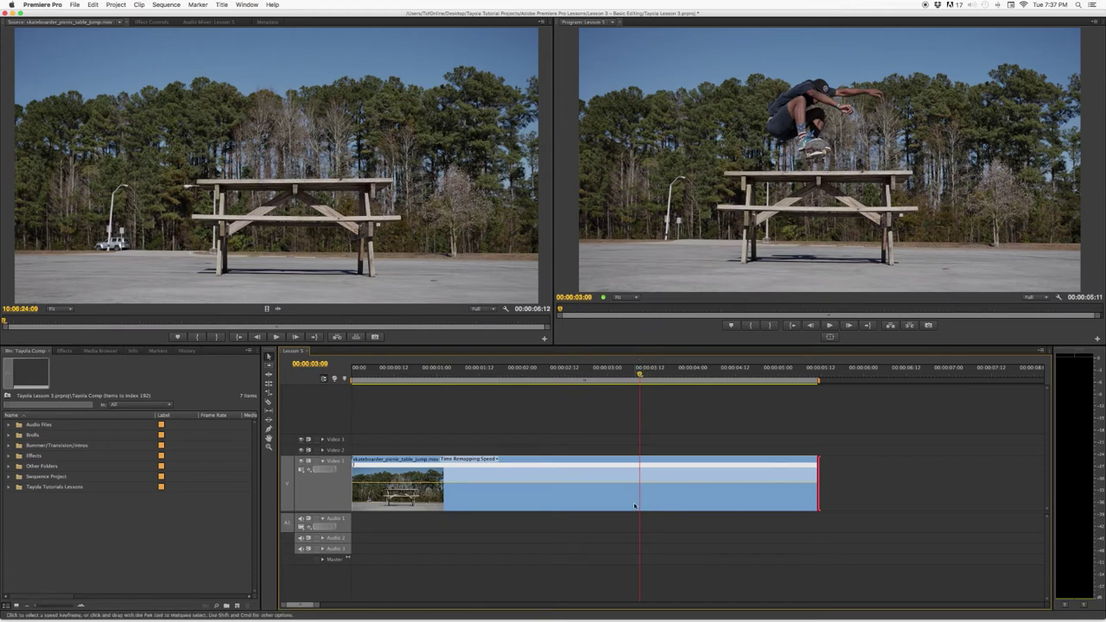
left_click(635, 488)
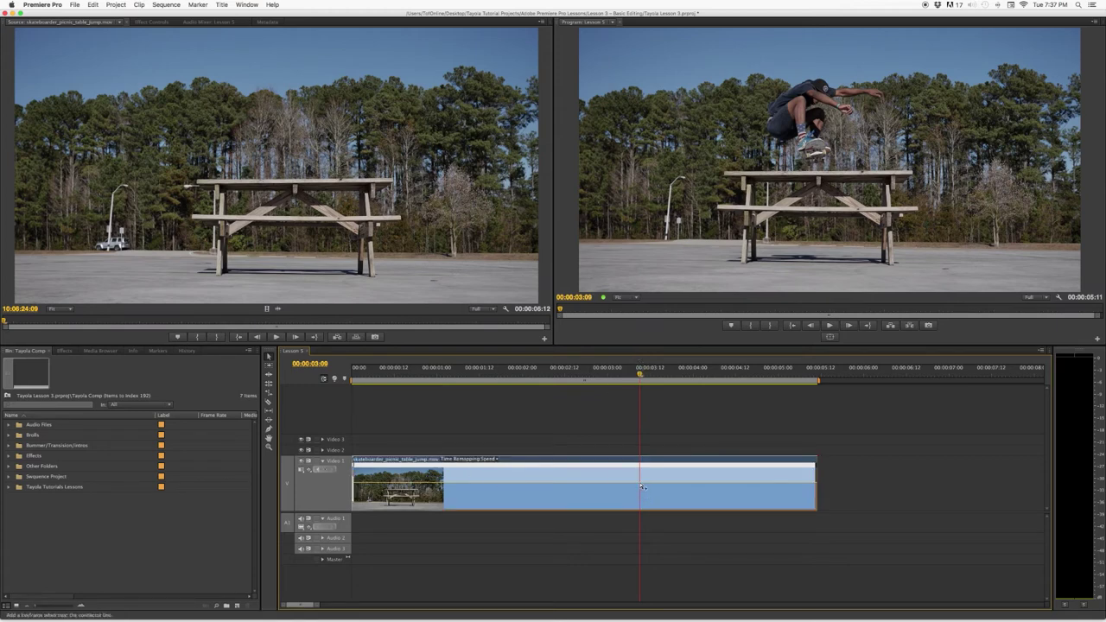
left_click(640, 488)
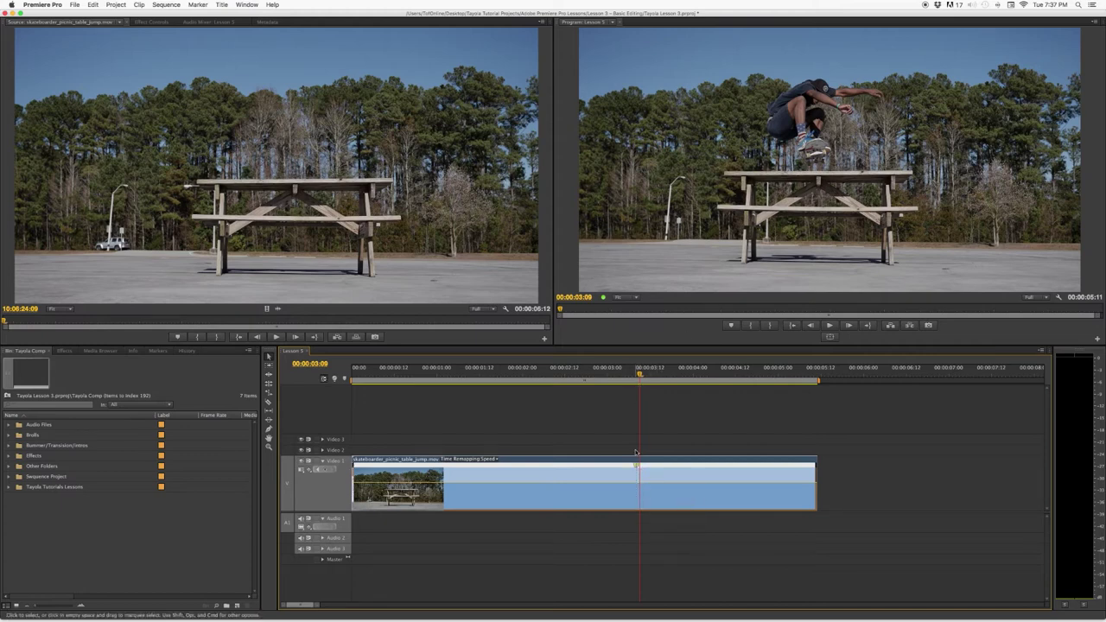
Lower the clip's speed after the keyframe to 1% and play the sequence from about one second in.
scroll(535, 495, "right", 1)
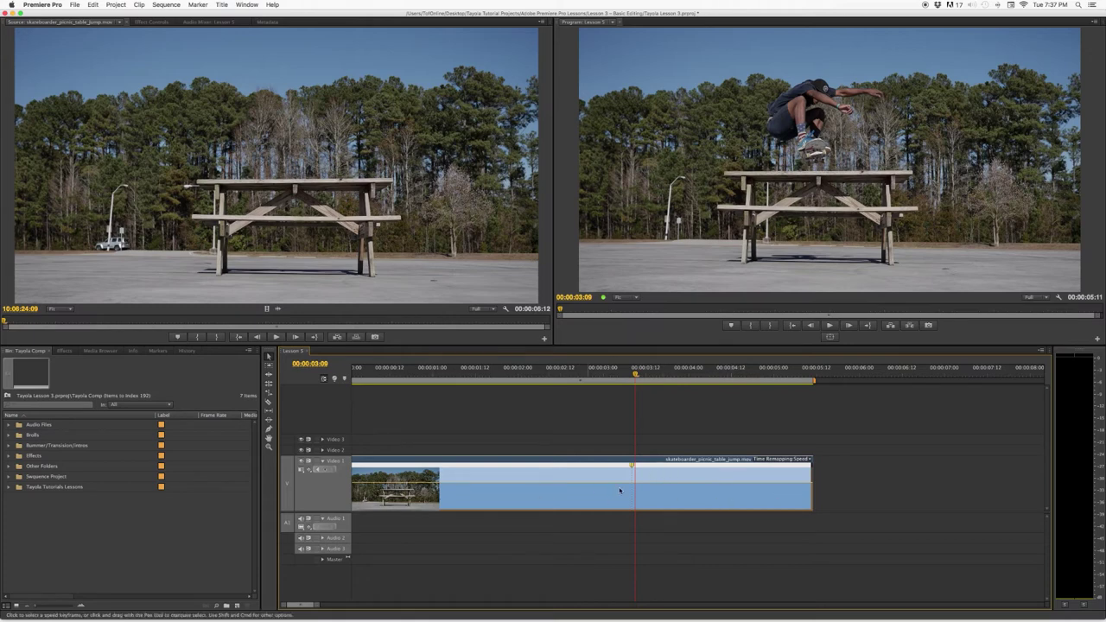
left_click_drag(649, 489, 650, 500)
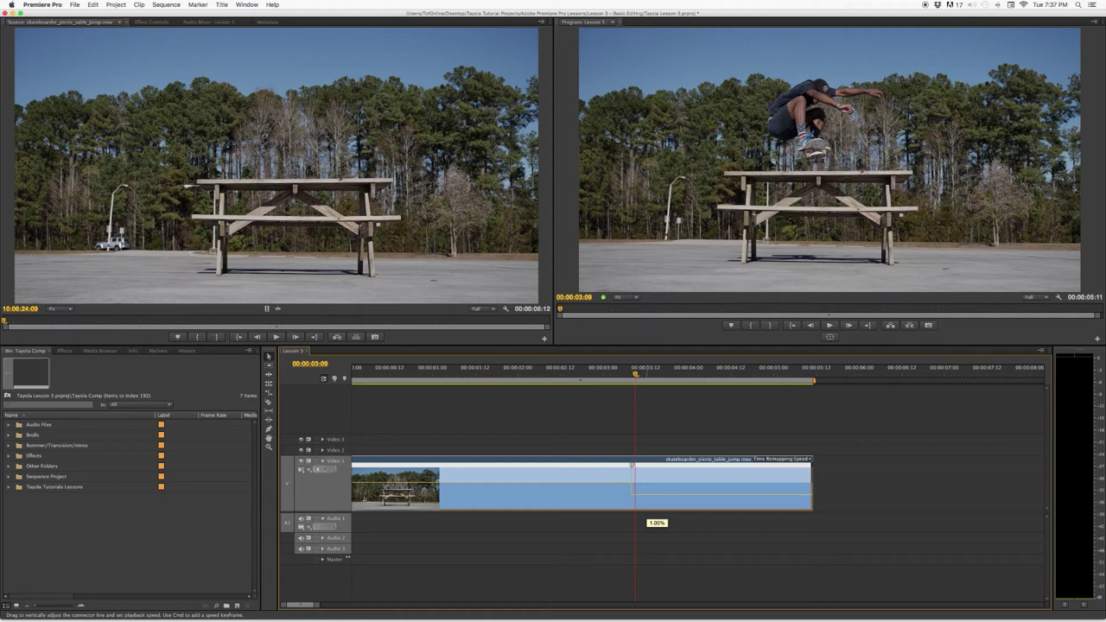
left_click_drag(650, 509, 650, 510)
left_click_drag(533, 373, 444, 373)
key("space")
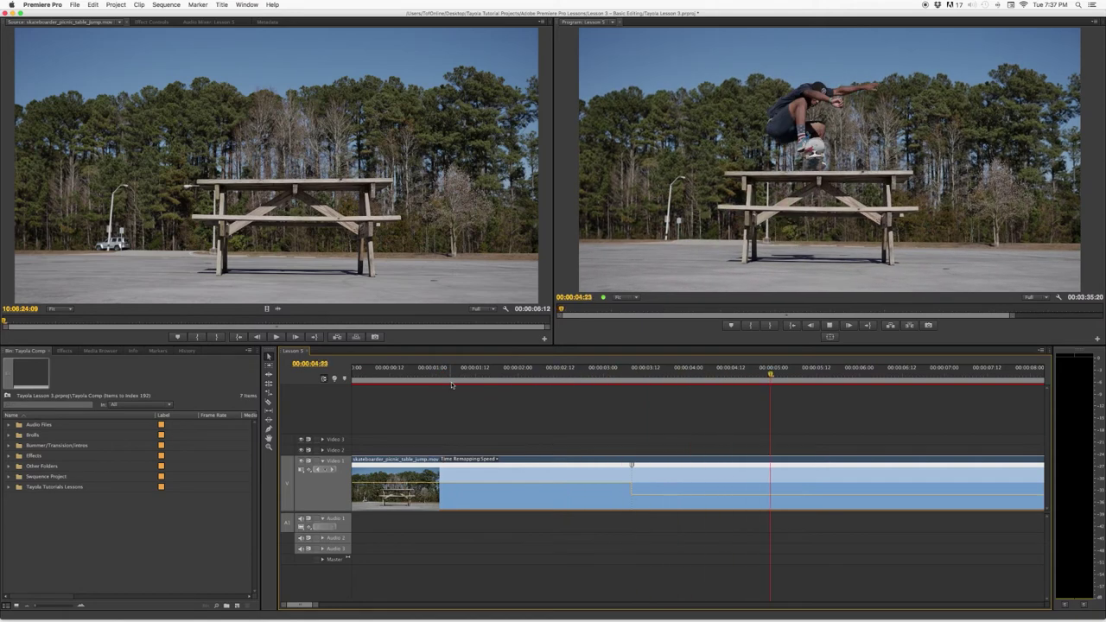
Add a second speed keyframe to the slowed section at the playhead at 00:00:09:11.
key("backslash")
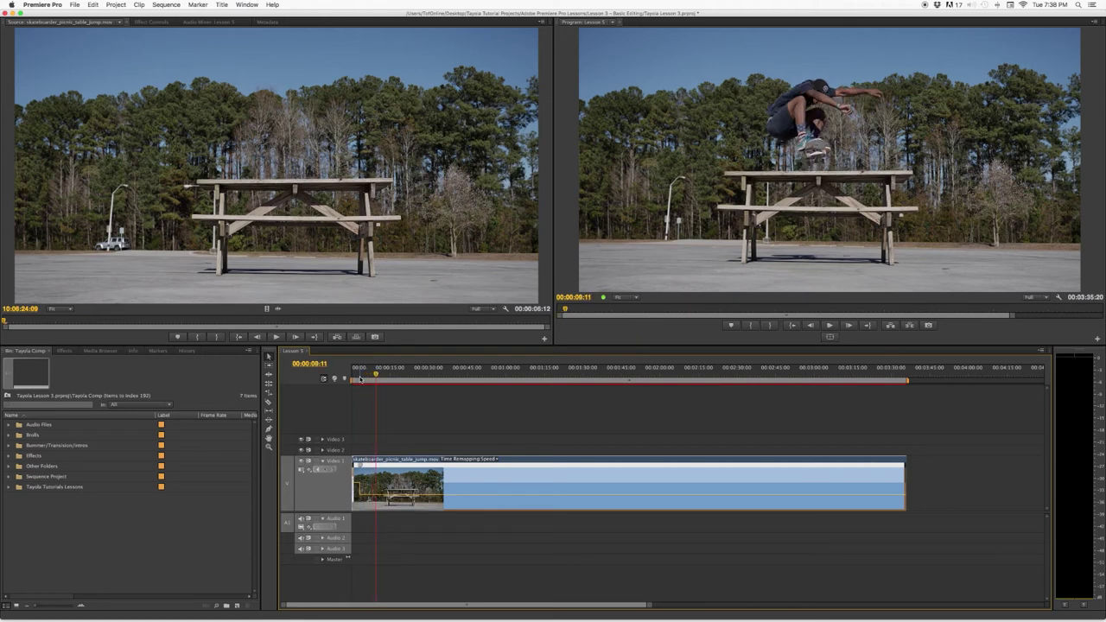
key("equal")
key("equal")
key("equal")
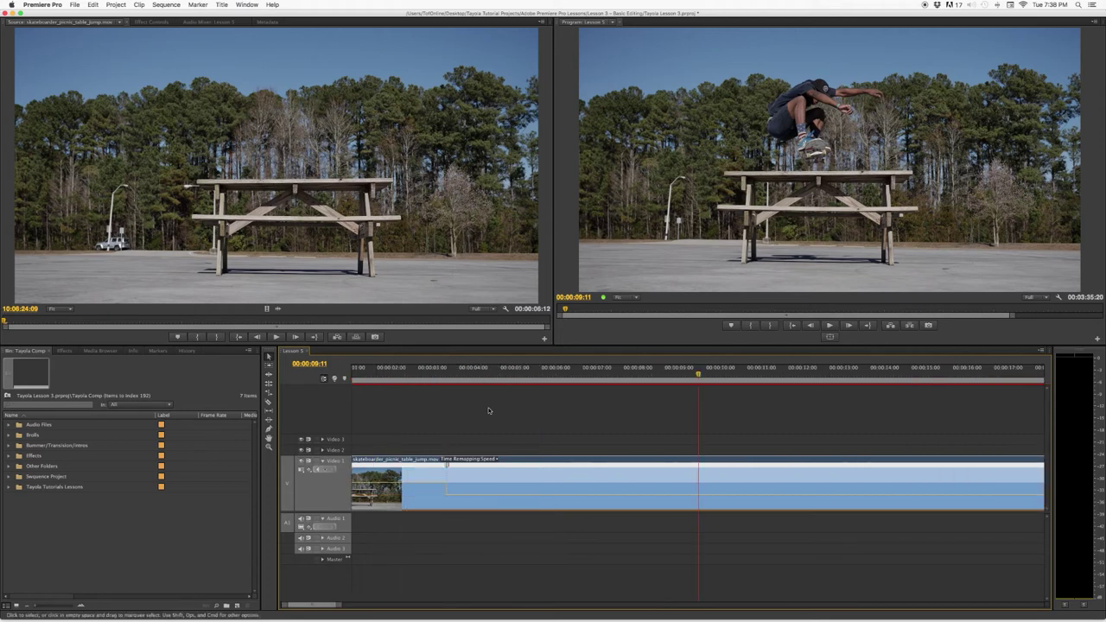
left_click(697, 498, "super")
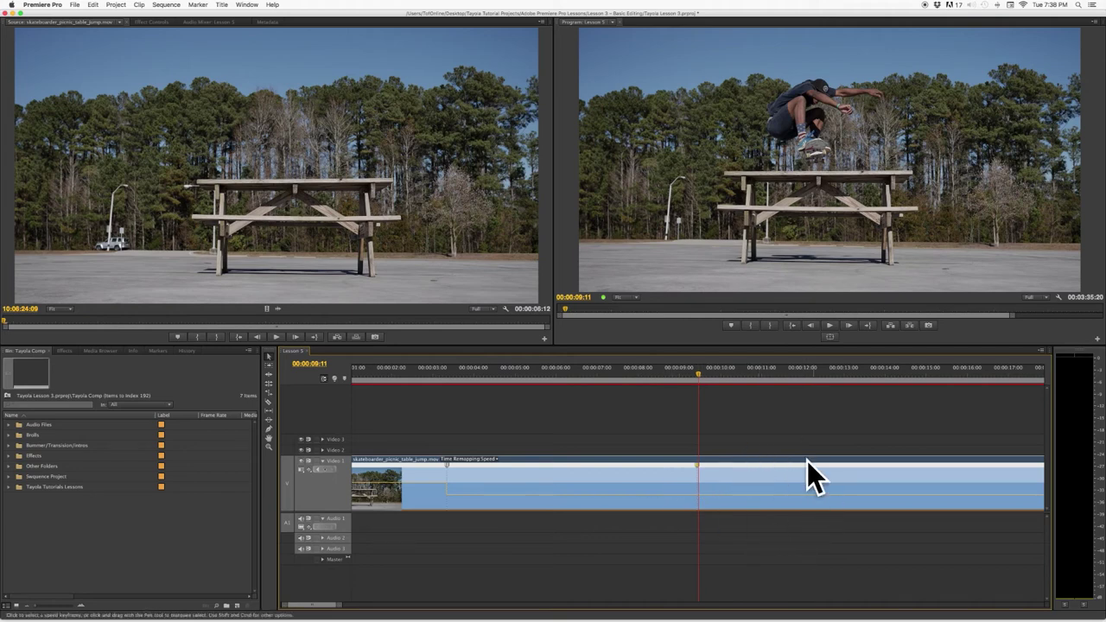
Raise the speed after the second keyframe to roughly that of the opening section and play the sequence from the start.
left_click_drag(766, 496, 766, 485)
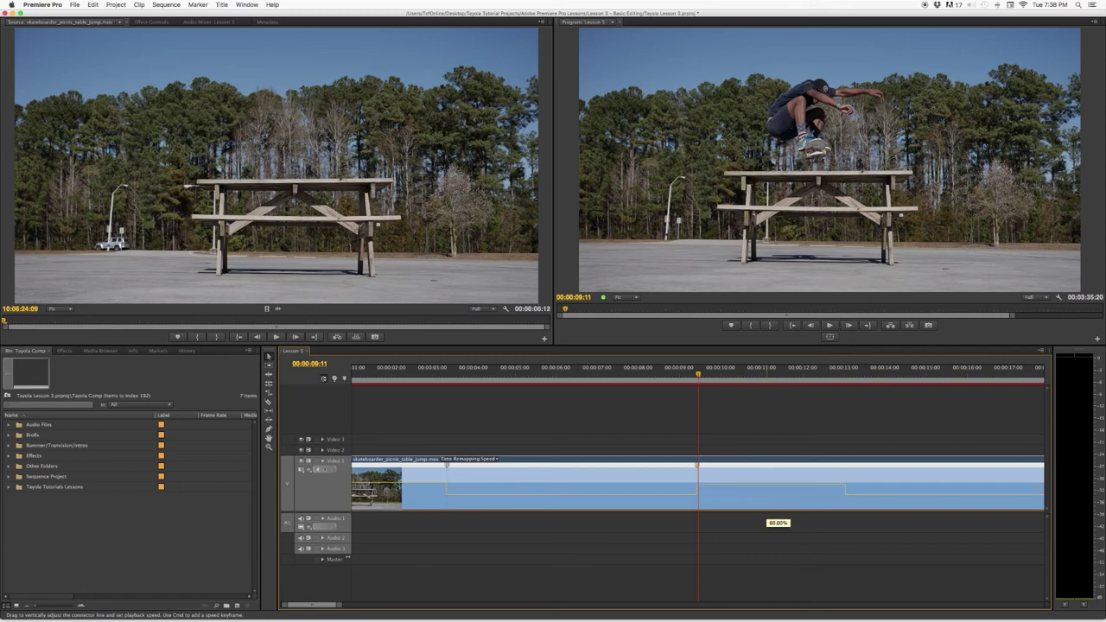
left_click_drag(765, 484, 766, 484)
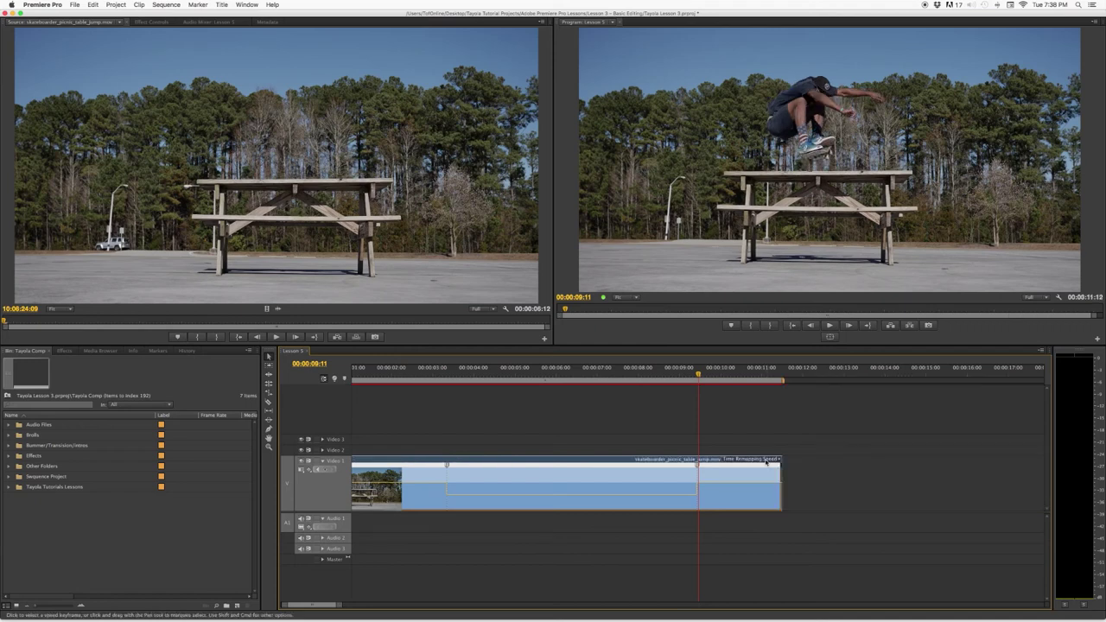
key("Home")
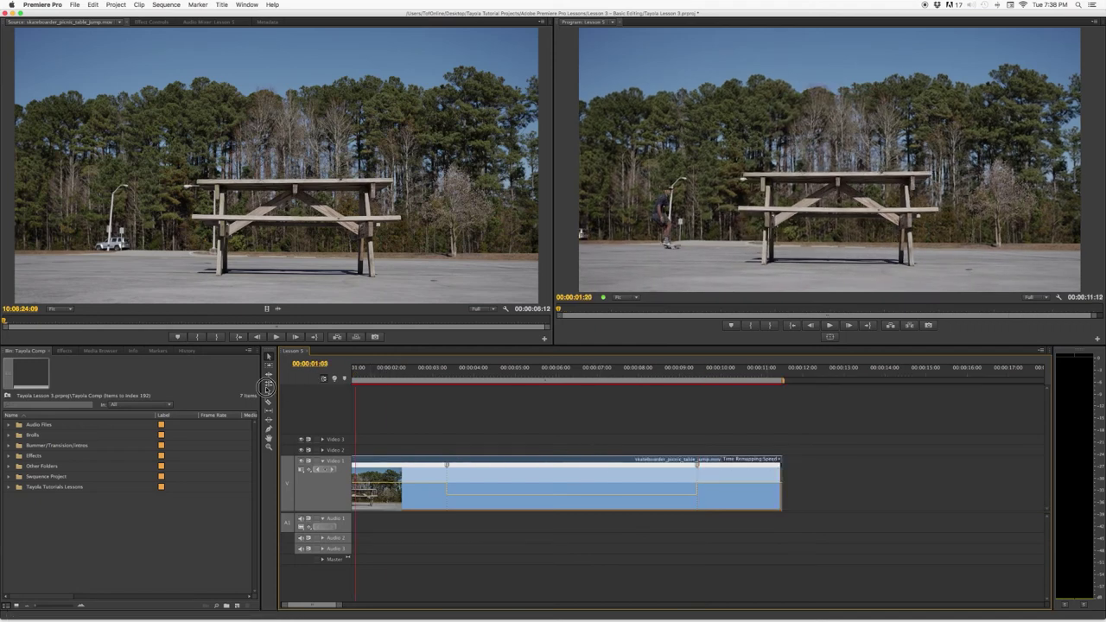
key("space")
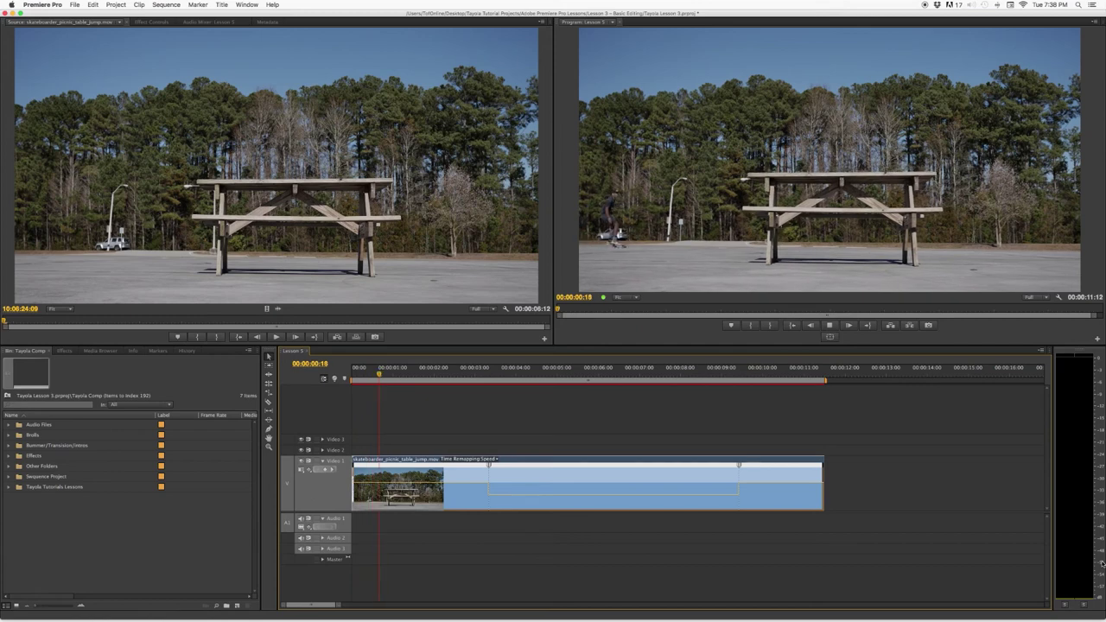